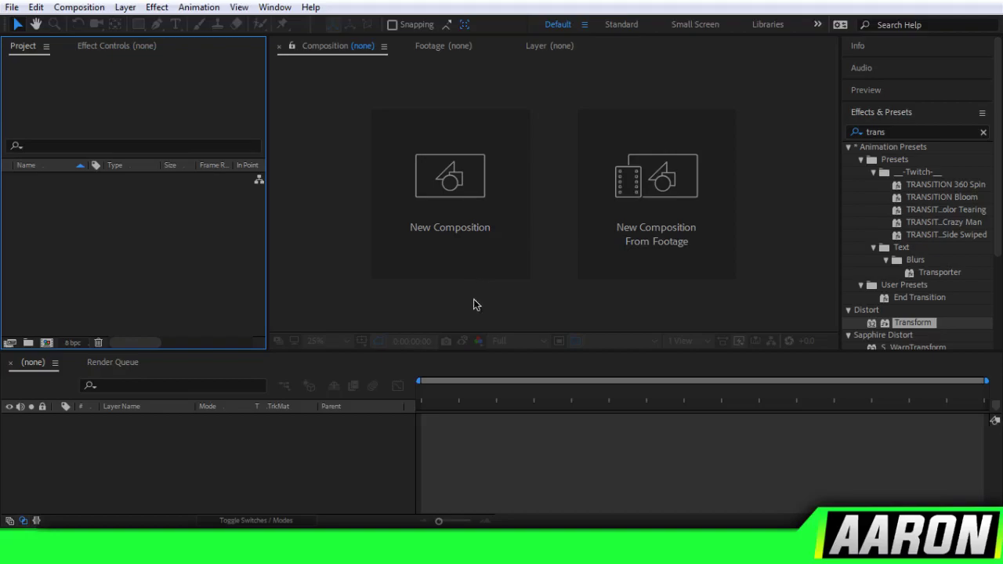
# Create a new 1920 x 1080, 60 fps, 30-second composition named Text.
pyautogui.click(462, 205)
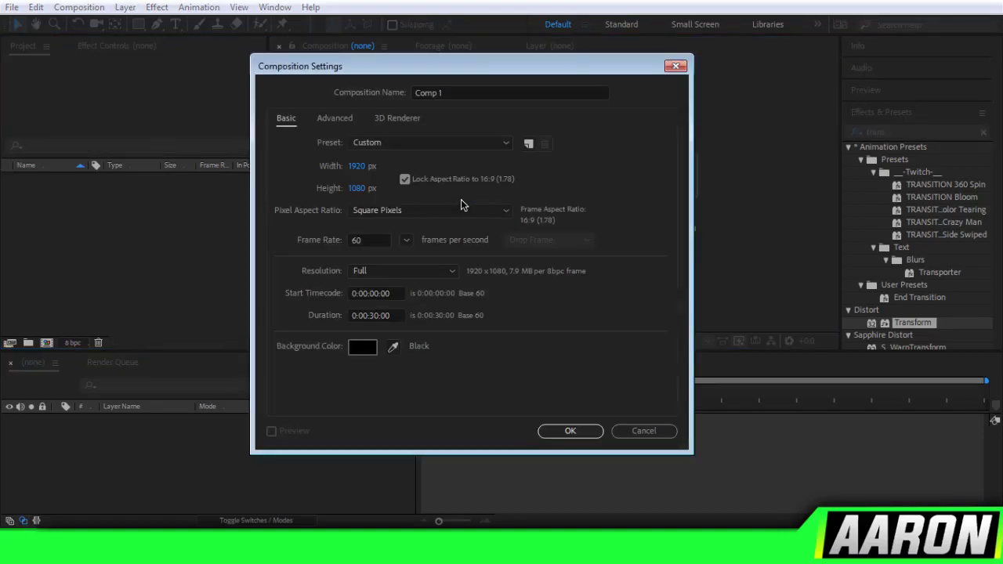
pyautogui.click(667, 438)
pyautogui.click(460, 239)
pyautogui.write('Text')
pyautogui.press('Return')
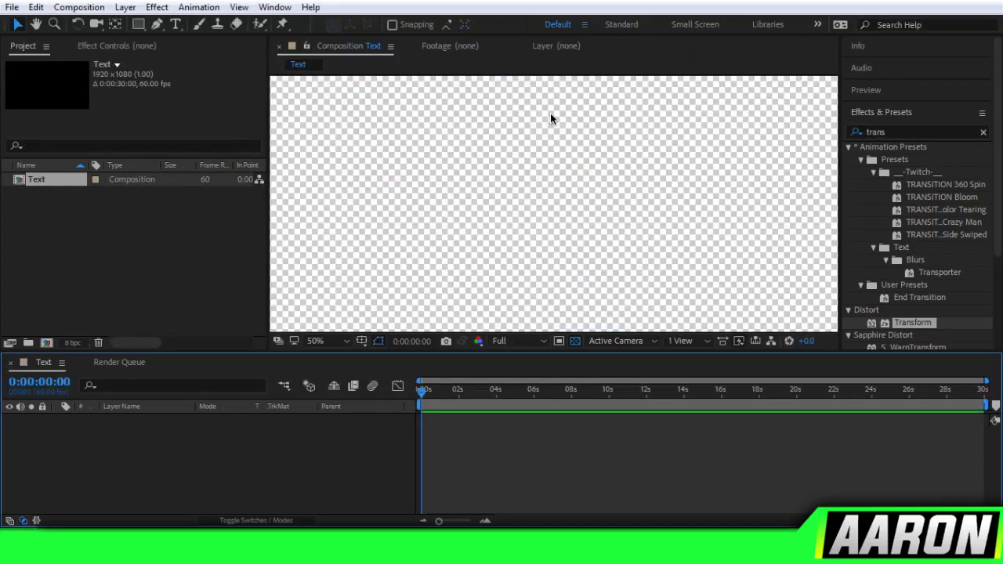
# Add a text layer reading "tutorial" near the middle of the Text composition.
pyautogui.scroll(-2, 550, 115)
pyautogui.scroll(1, 527, 143)
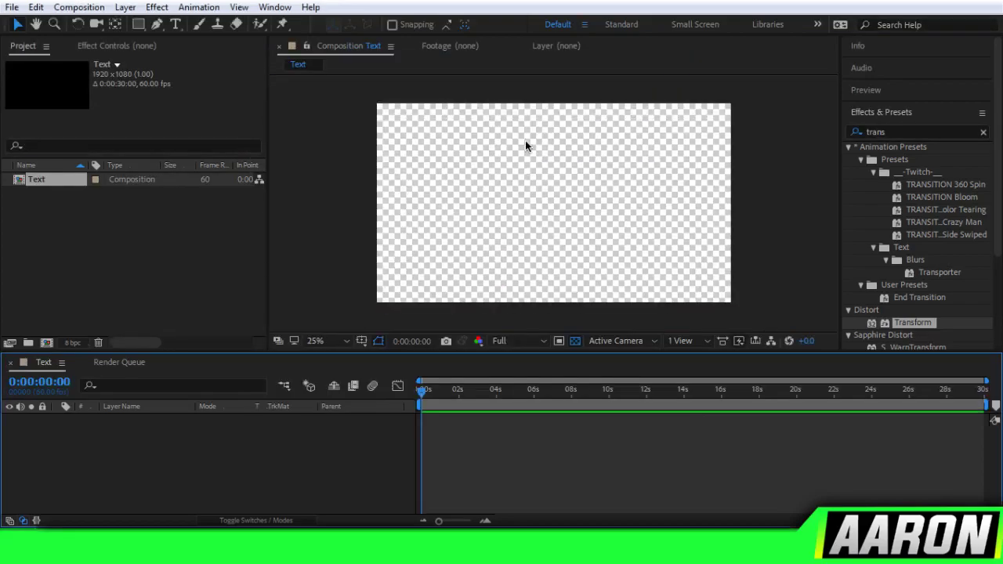
pyautogui.click(175, 24)
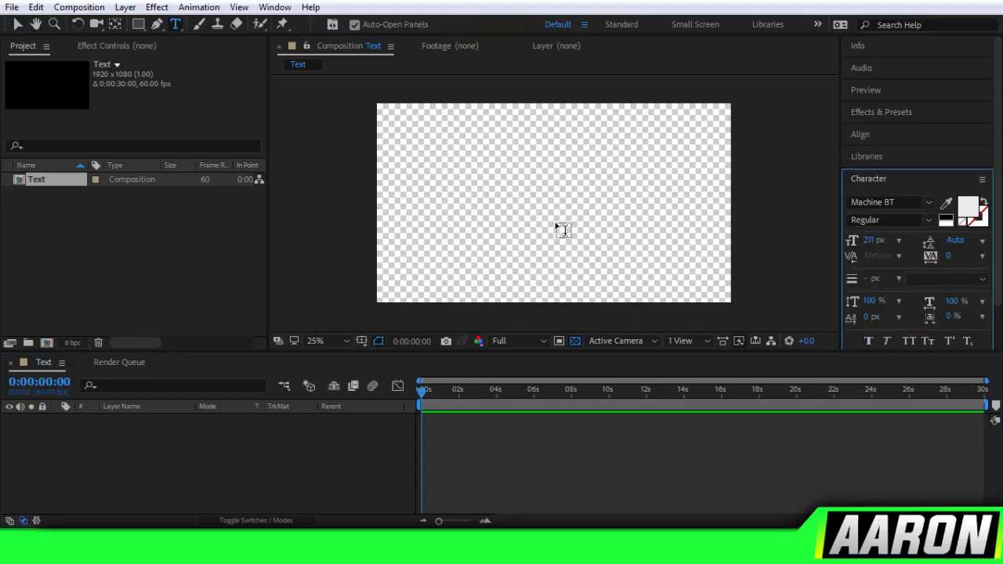
pyautogui.click(556, 229)
pyautogui.click(847, 180)
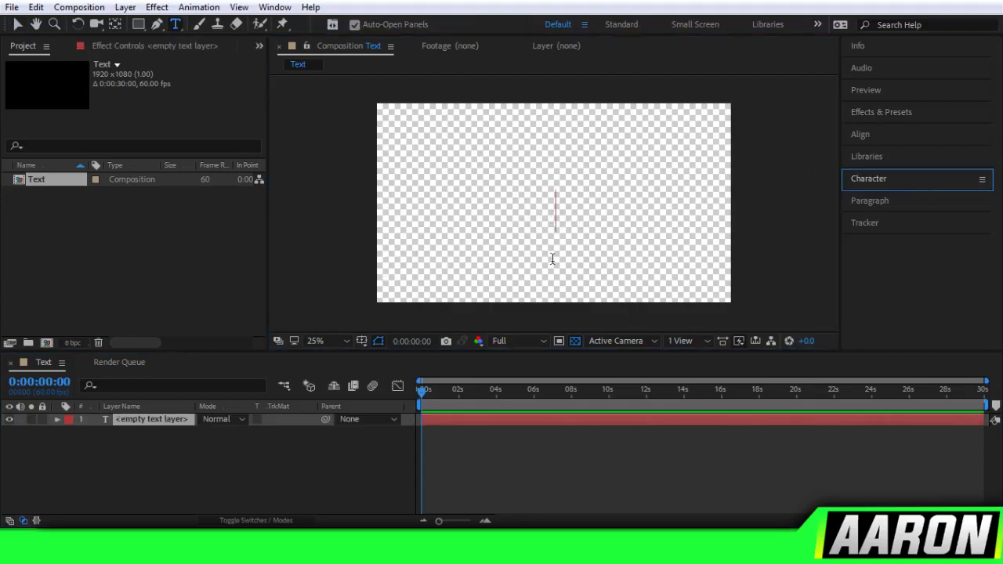
pyautogui.write('tutorial')
pyautogui.click(605, 225)
pyautogui.doubleClick(622, 206)
# Center the tutorial text layer horizontally and vertically in the composition.
pyautogui.click(861, 134)
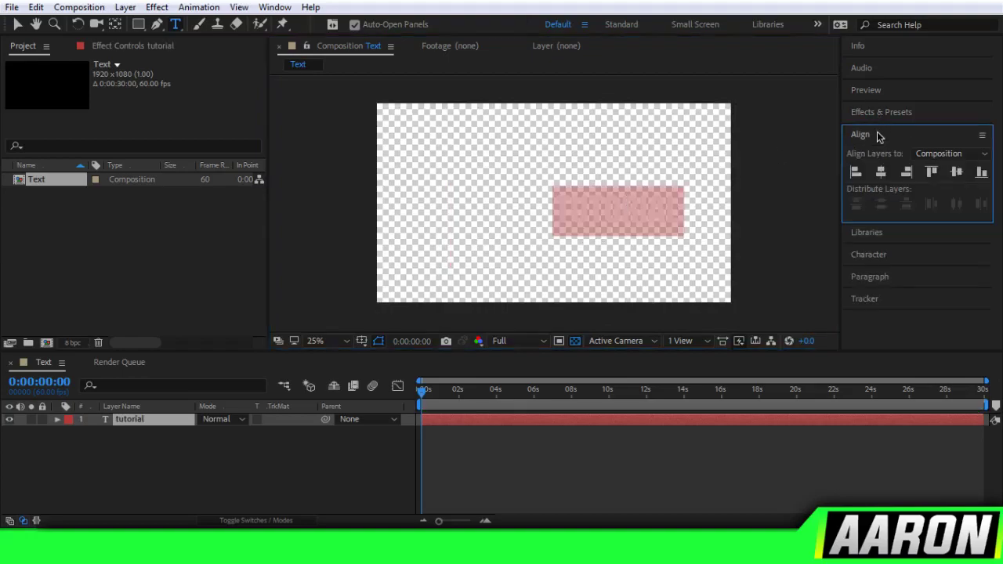
pyautogui.click(881, 172)
pyautogui.click(956, 172)
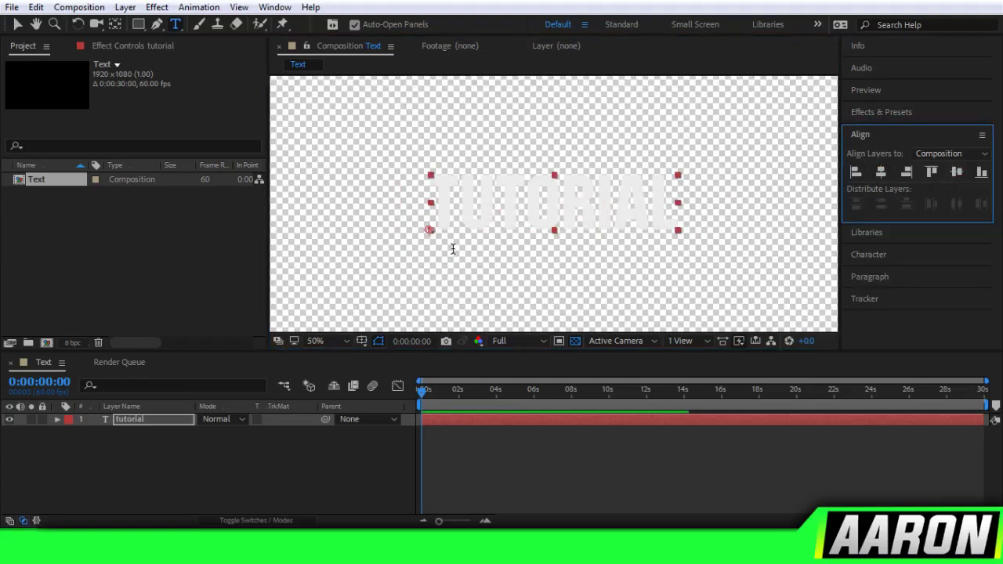
# Move the text layer's anchor point from its lower-left corner to the center of the text.
pyautogui.click(115, 25)
pyautogui.press('.')
pyautogui.moveTo(431, 230); pyautogui.dragTo(553, 206)
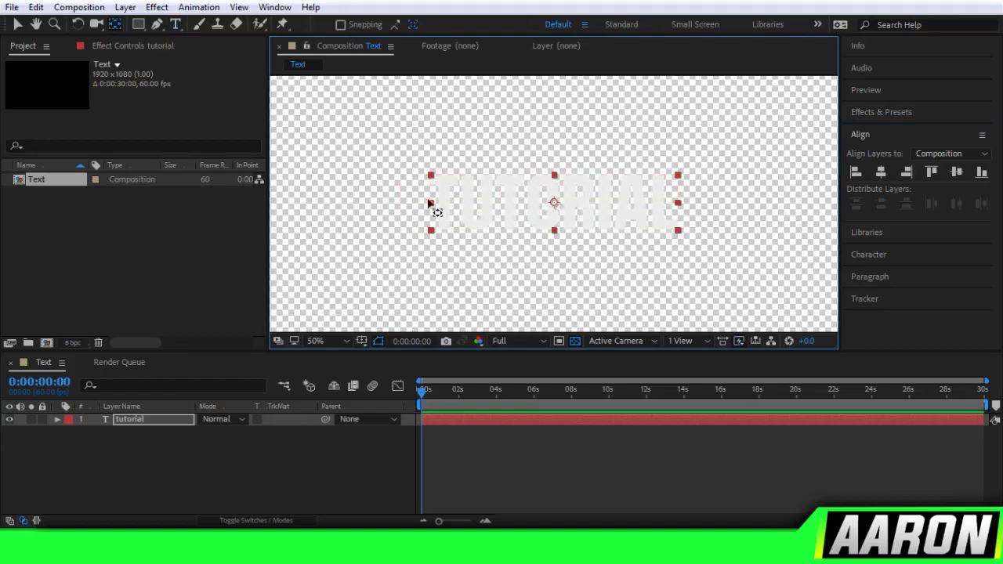
pyautogui.press(',')
pyautogui.press('v')
# Show the tutorial layer's Scale property and enlarge the text to 118%.
pyautogui.click(424, 230)
pyautogui.click(529, 202)
pyautogui.press('s')
pyautogui.moveTo(218, 432); pyautogui.dragTo(232, 432)
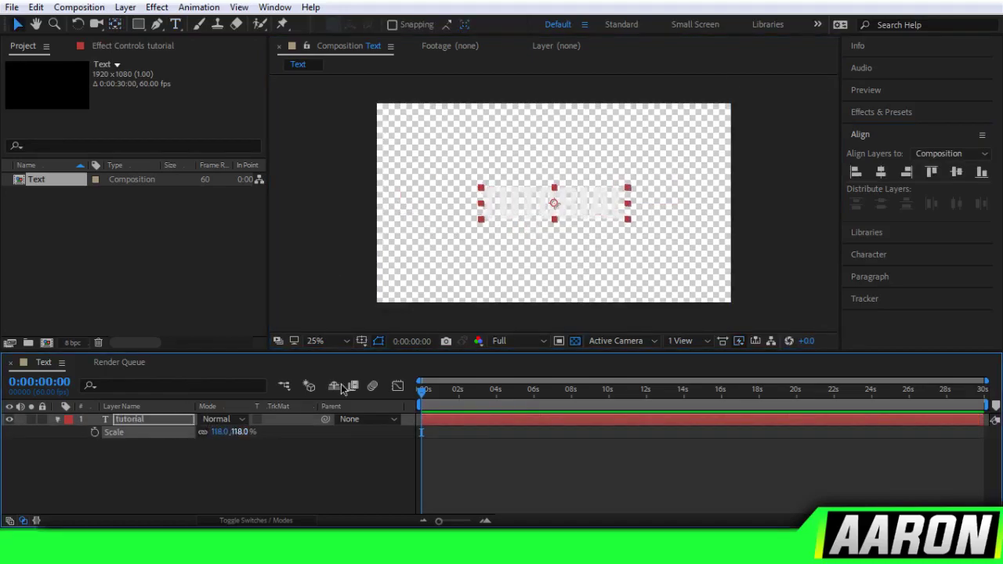
# Overlay the proportional grid on the composition and turn off the transparency grid.
pyautogui.click(362, 341)
pyautogui.click(387, 387)
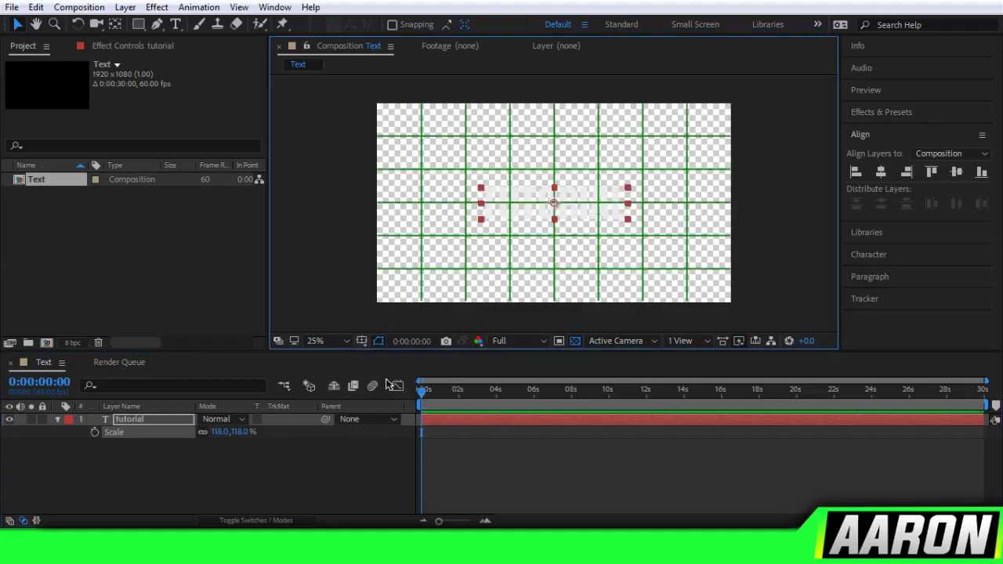
pyautogui.click(575, 342)
pyautogui.press('.')
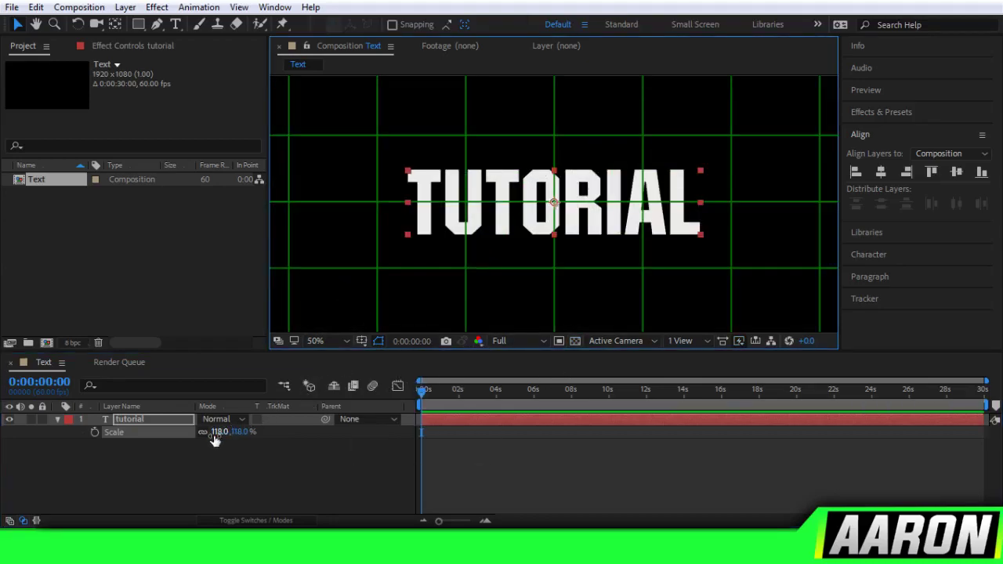
# Set the tutorial layer's scale to 133% and deselect the layer.
pyautogui.moveTo(218, 433); pyautogui.dragTo(225, 433)
pyautogui.press('F2')
pyautogui.scroll(-2, 461, 268)
pyautogui.press('.')
pyautogui.hotkey('ctrl', 'a')
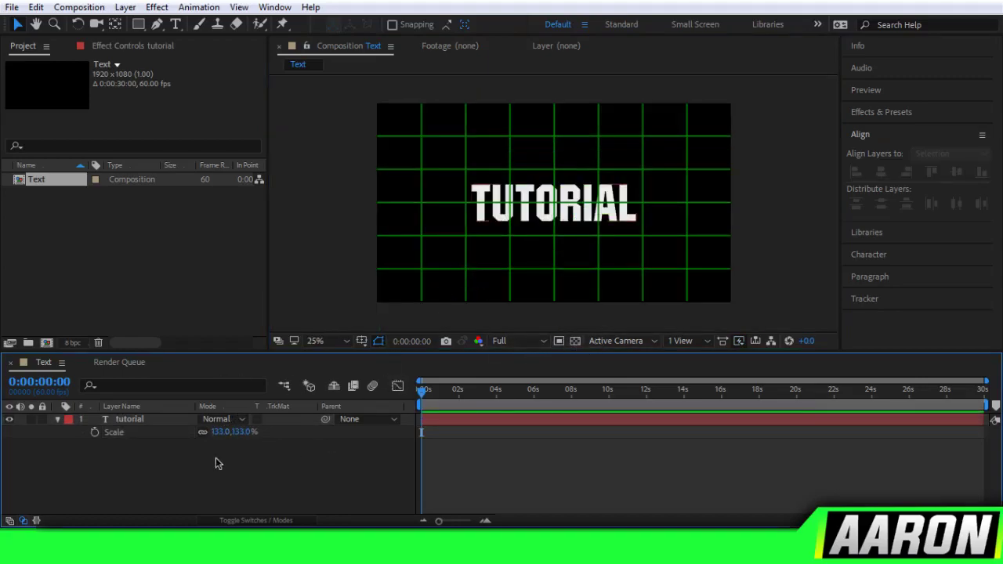
pyautogui.hotkey('ctrl', 'shift', 'a')
# Switch the composition overlay to Title/Action Safe guides and back to the Proportional Grid.
pyautogui.click(364, 341)
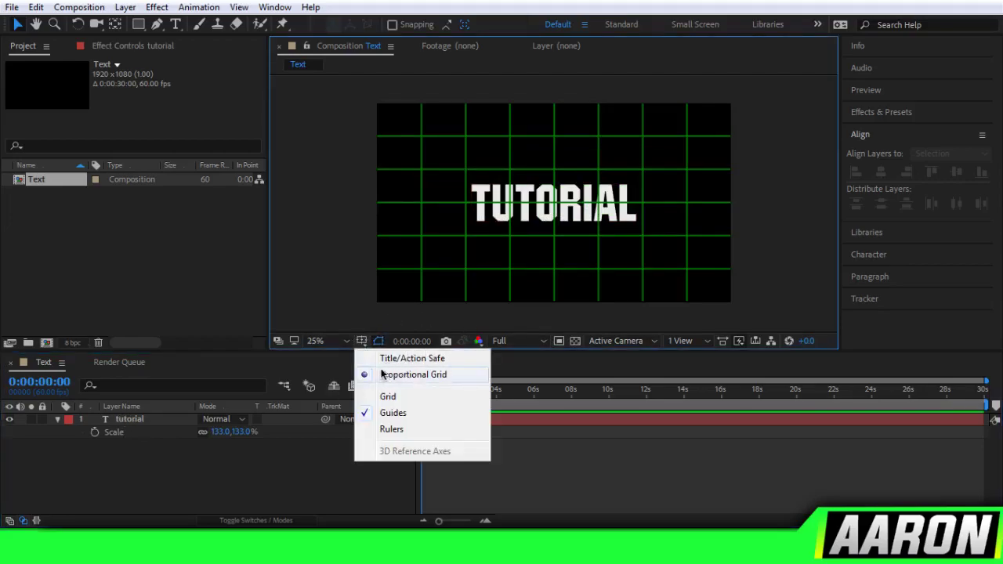
pyautogui.click(388, 358)
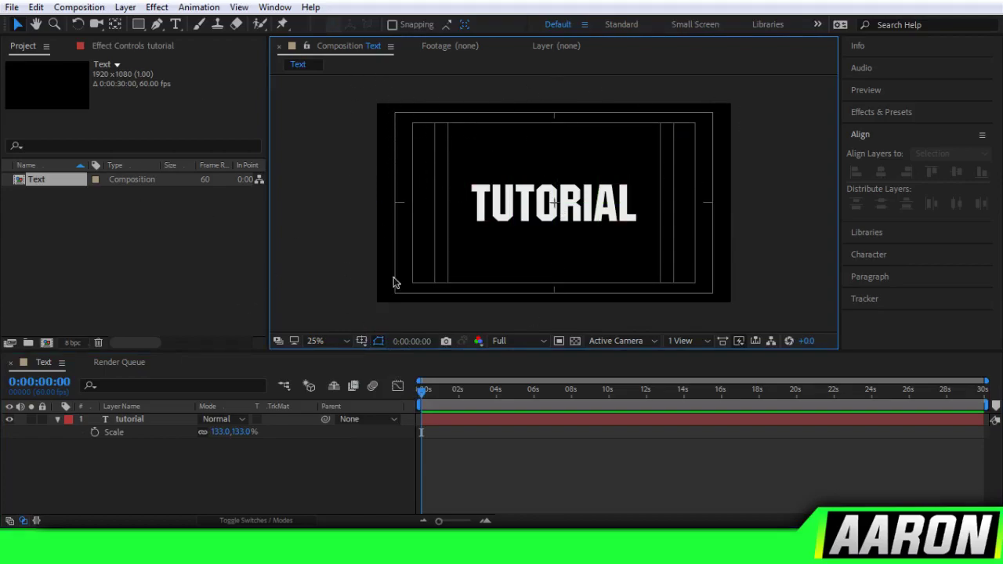
pyautogui.click(362, 342)
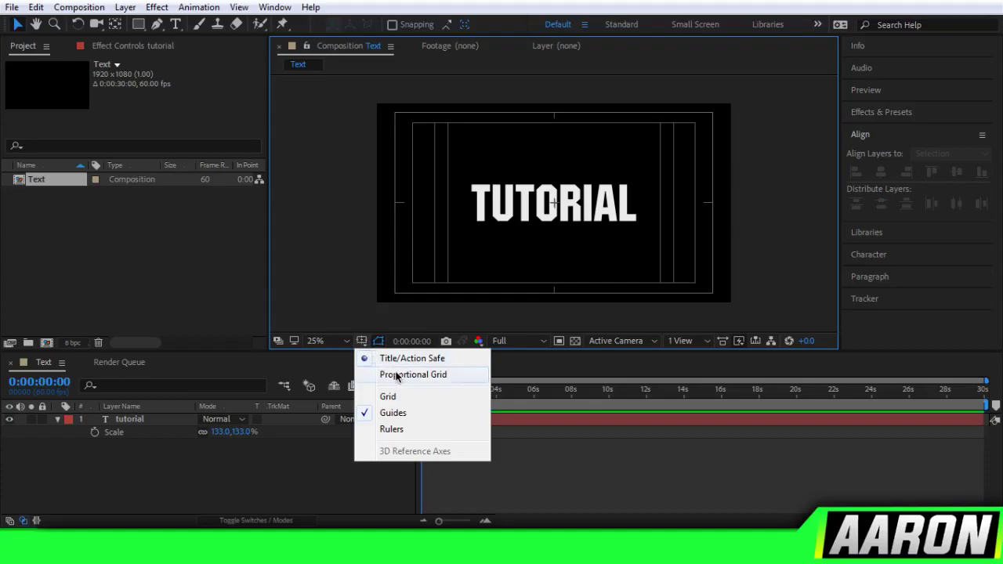
pyautogui.click(392, 374)
# Turn off the proportional grid overlay in the composition view.
pyautogui.click(362, 342)
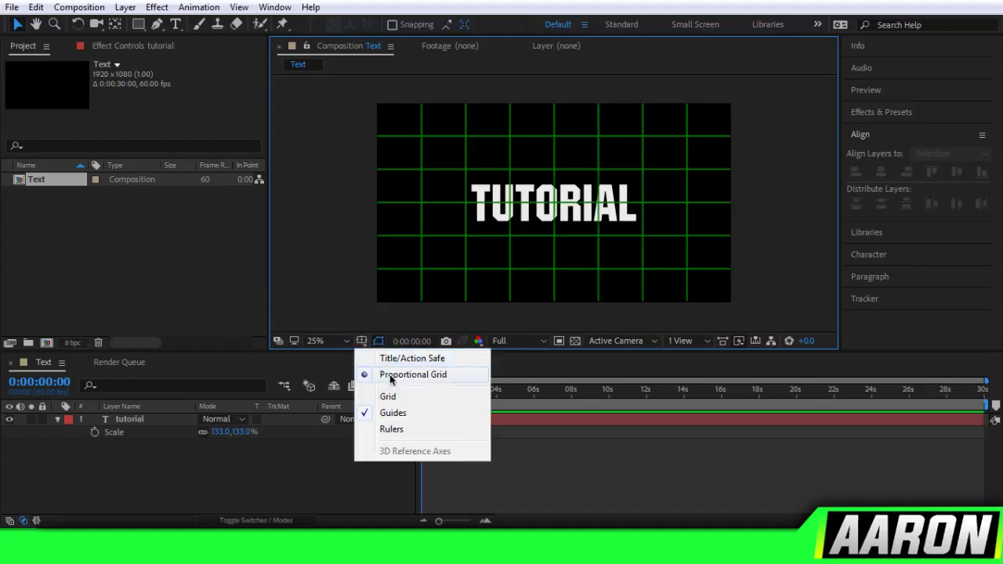
pyautogui.click(438, 377)
pyautogui.scroll(1, 668, 178)
pyautogui.scroll(-1, 668, 178)
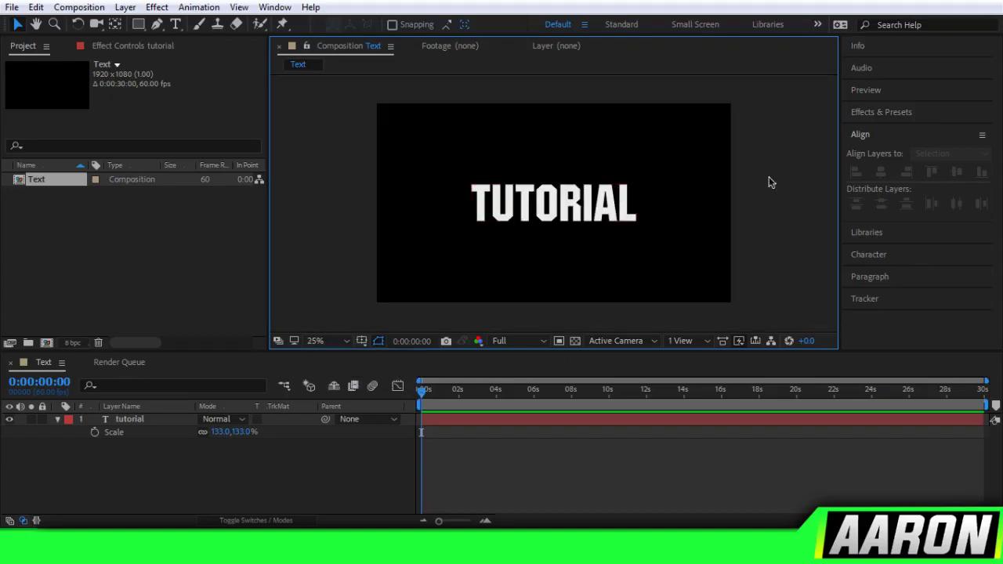
# Collapse the tutorial layer's properties in the timeline and leave the layer deselected.
pyautogui.moveTo(782, 153); pyautogui.dragTo(596, 210)
pyautogui.click(216, 462)
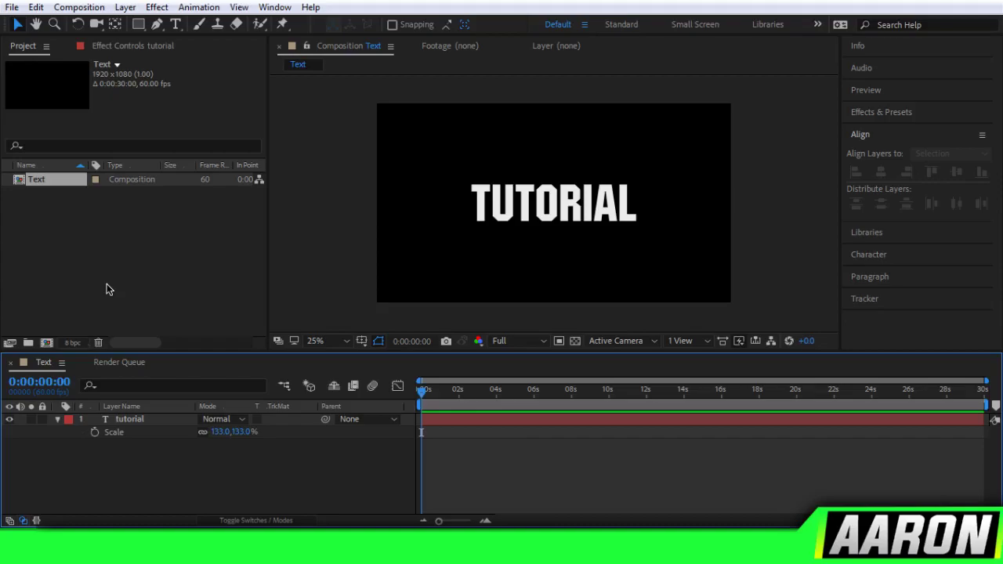
pyautogui.click(57, 419)
pyautogui.moveTo(181, 451); pyautogui.dragTo(54, 387)
pyautogui.click(202, 474)
pyautogui.scroll(1, 441, 221)
pyautogui.scroll(-1, 462, 223)
pyautogui.click(693, 188)
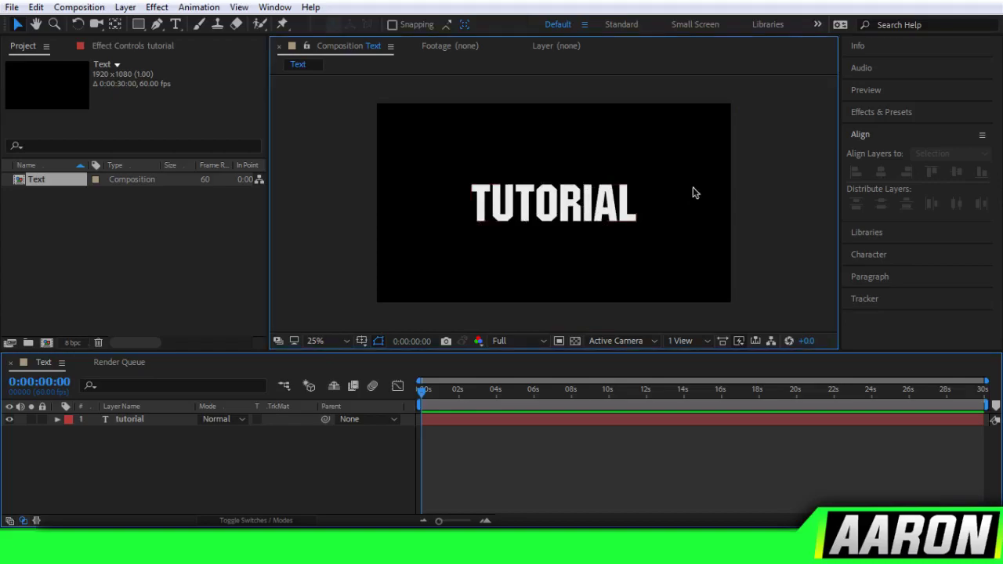
pyautogui.click(918, 112)
pyautogui.click(855, 91)
pyautogui.click(859, 69)
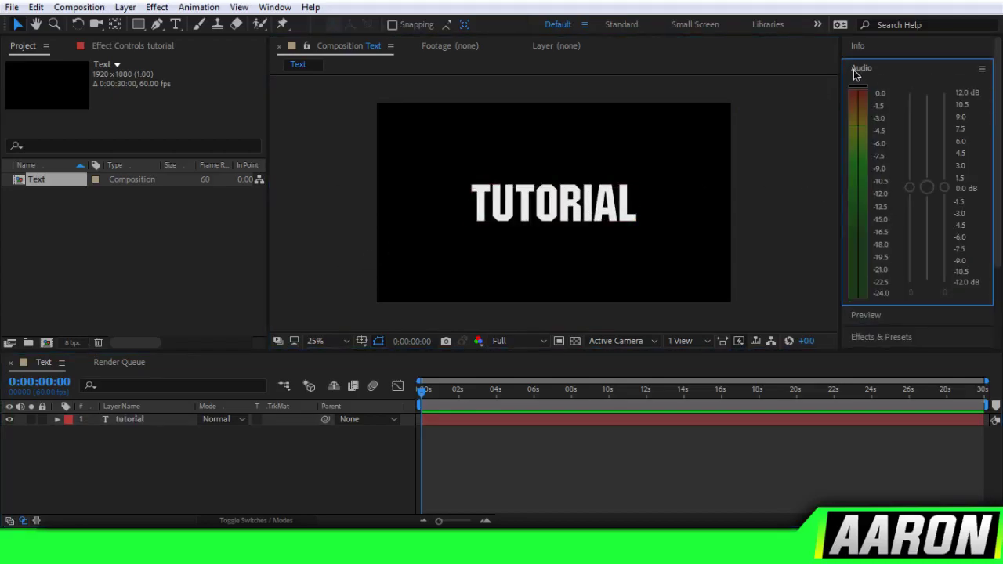
pyautogui.click(862, 69)
pyautogui.moveTo(78, 2); pyautogui.dragTo(128, 161)
pyautogui.moveTo(128, 1); pyautogui.dragTo(31, 0)
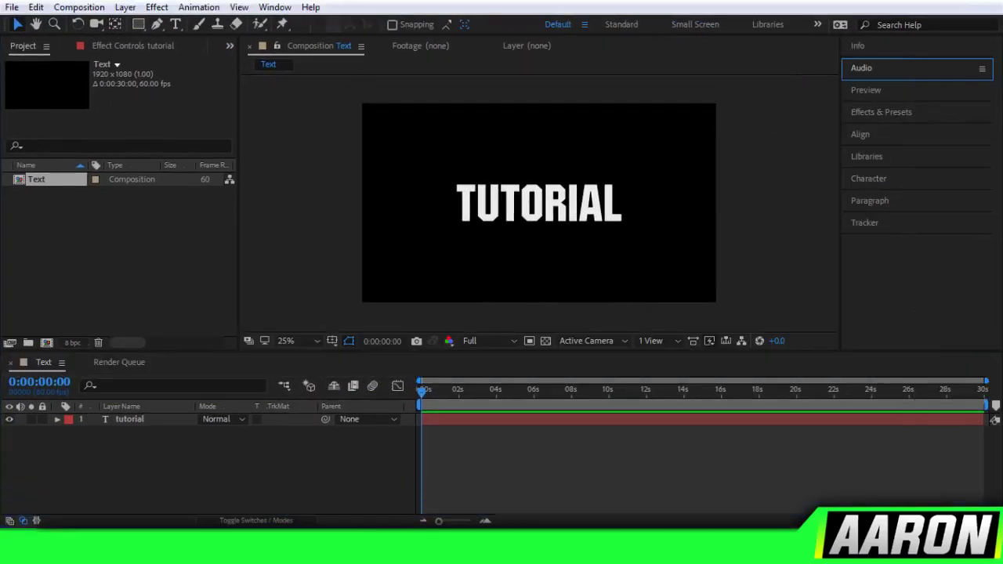
pyautogui.click(11, 8)
pyautogui.click(11, 8)
pyautogui.click(11, 8)
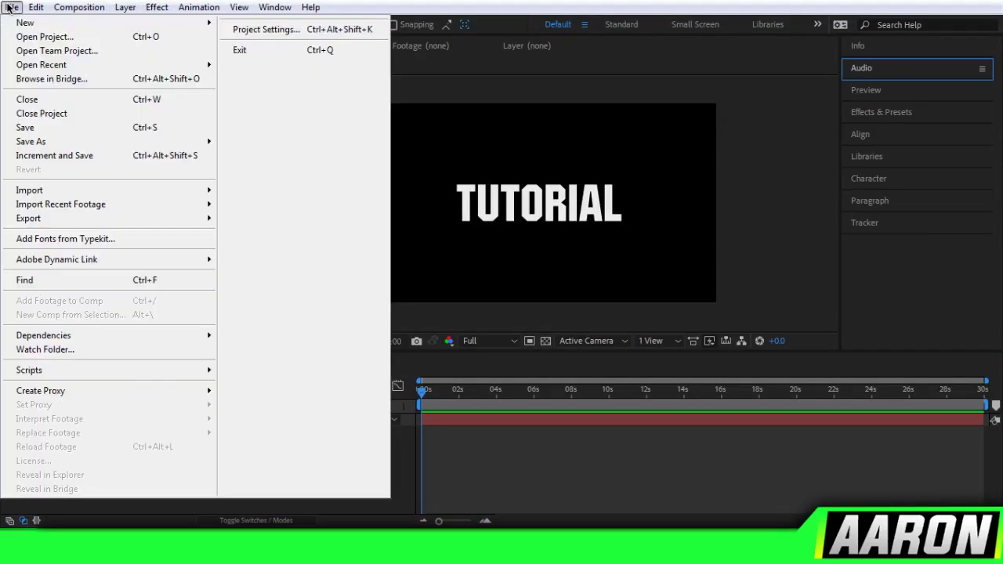
pyautogui.click(11, 8)
pyautogui.click(11, 8)
# Display the Align panel, restore the normal workspace layout and locate Align among the available panels.
pyautogui.click(915, 259)
pyautogui.click(894, 134)
pyautogui.click(891, 135)
pyautogui.doubleClick(893, 141)
pyautogui.click(369, 139)
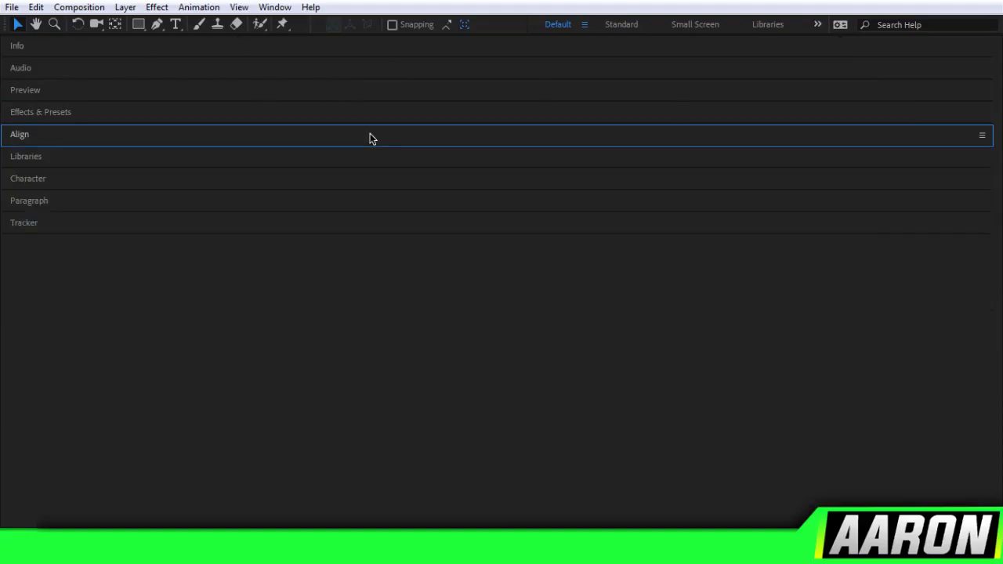
pyautogui.press('`')
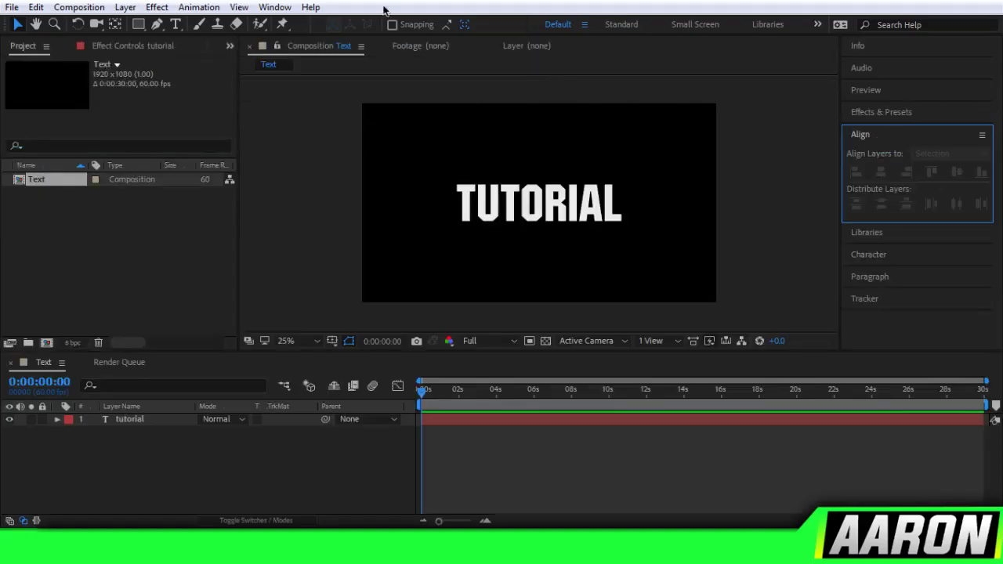
pyautogui.click(274, 7)
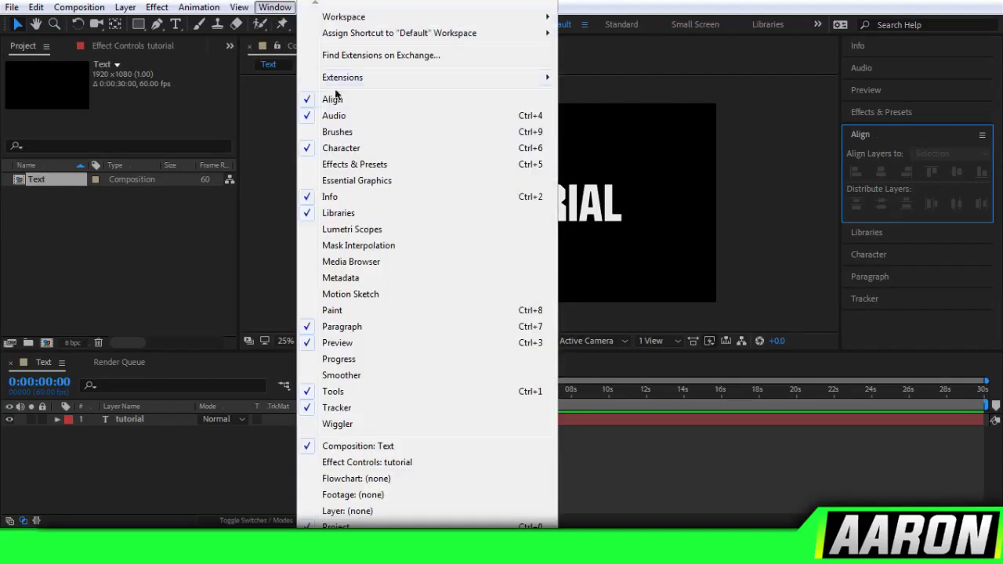
pyautogui.click(378, 102)
# Find and apply Gradient Ramp to the tutorial text, moving the ramp's start to the top of the letters, about 960, 432.
pyautogui.click(889, 112)
pyautogui.click(895, 132)
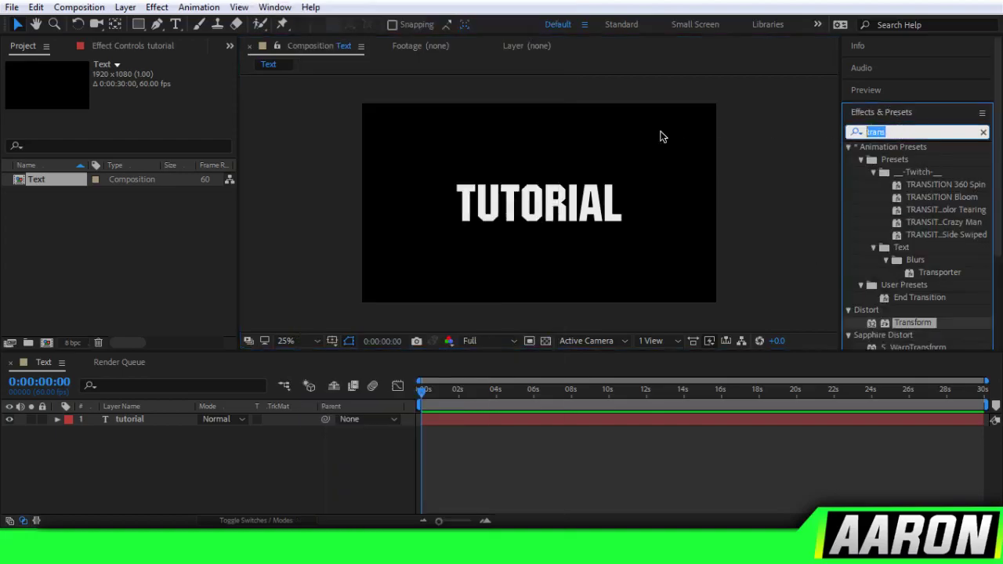
pyautogui.write('gradie')
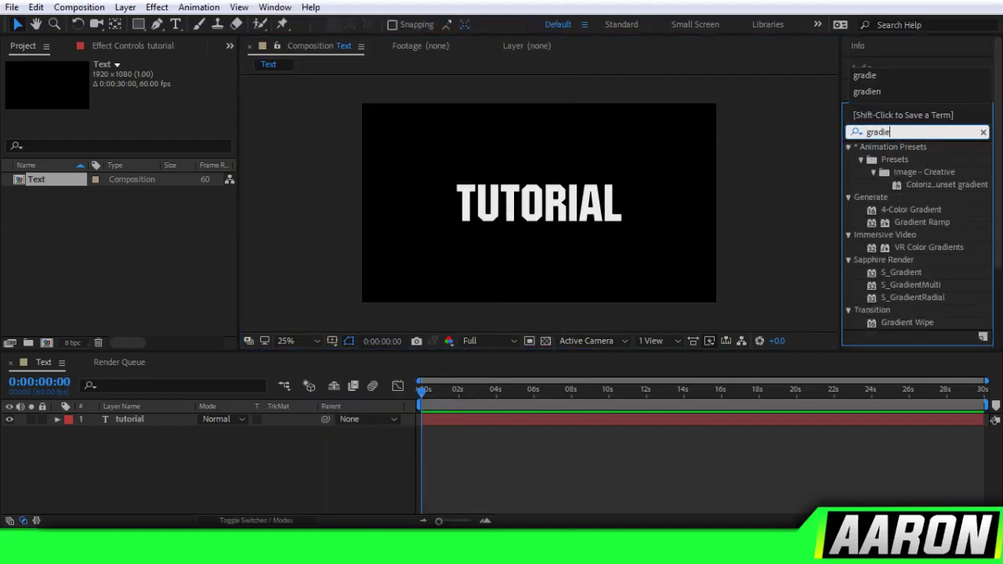
pyautogui.moveTo(940, 223); pyautogui.dragTo(470, 212)
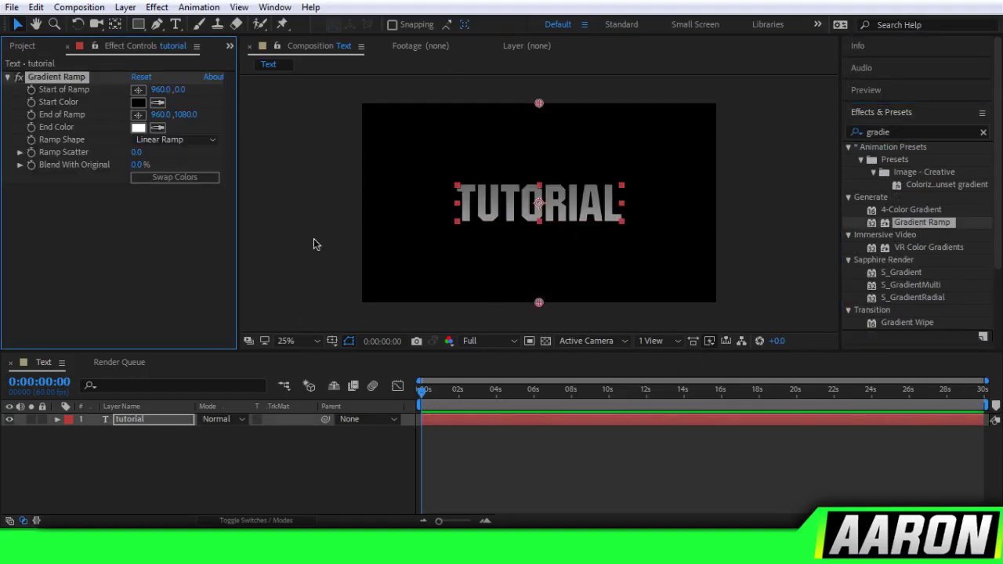
pyautogui.moveTo(538, 103); pyautogui.dragTo(537, 185)
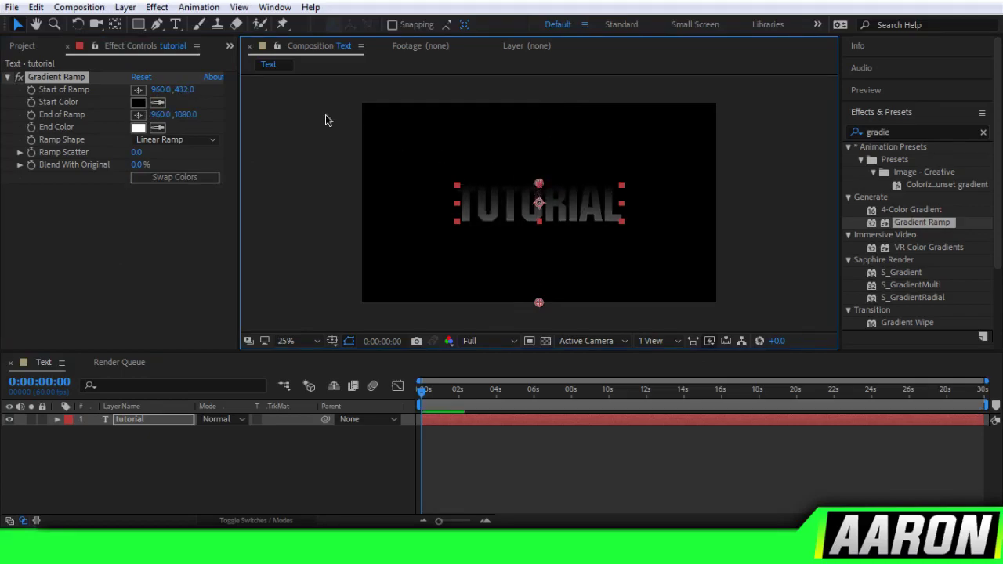
# Set the Gradient Ramp's start color to pure red, FF0000.
pyautogui.click(138, 102)
pyautogui.moveTo(407, 253); pyautogui.dragTo(551, 174)
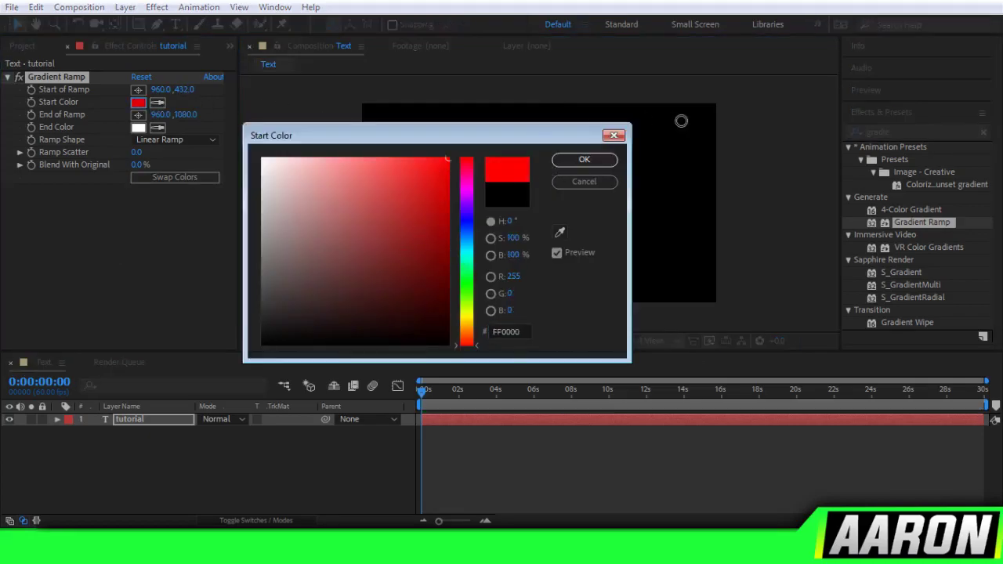
pyautogui.click(607, 160)
# Set the Gradient Ramp's end color to black, 000000, and deselect the text layer.
pyautogui.click(139, 127)
pyautogui.click(342, 316)
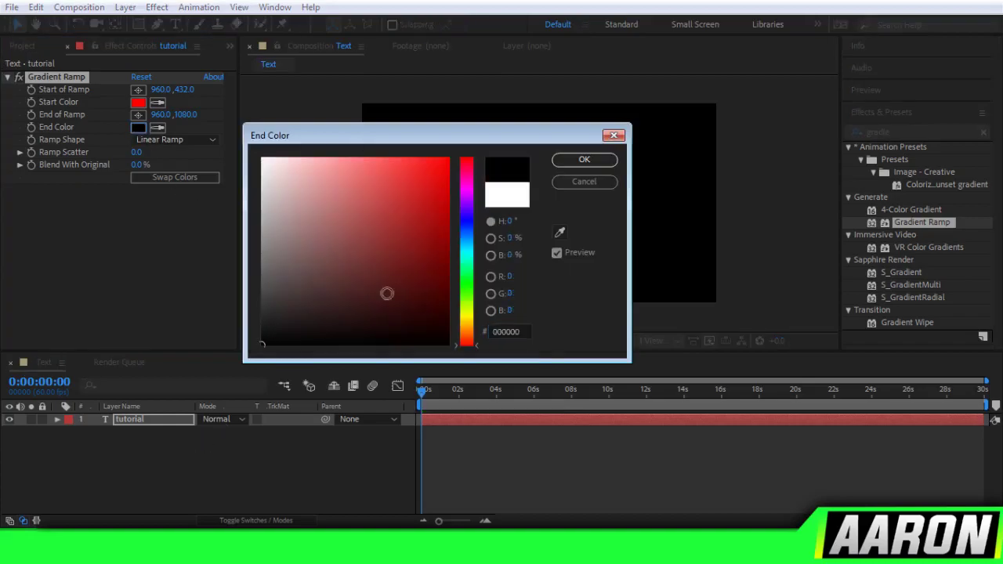
pyautogui.click(582, 159)
pyautogui.moveTo(768, 268); pyautogui.dragTo(350, 135)
pyautogui.click(731, 138)
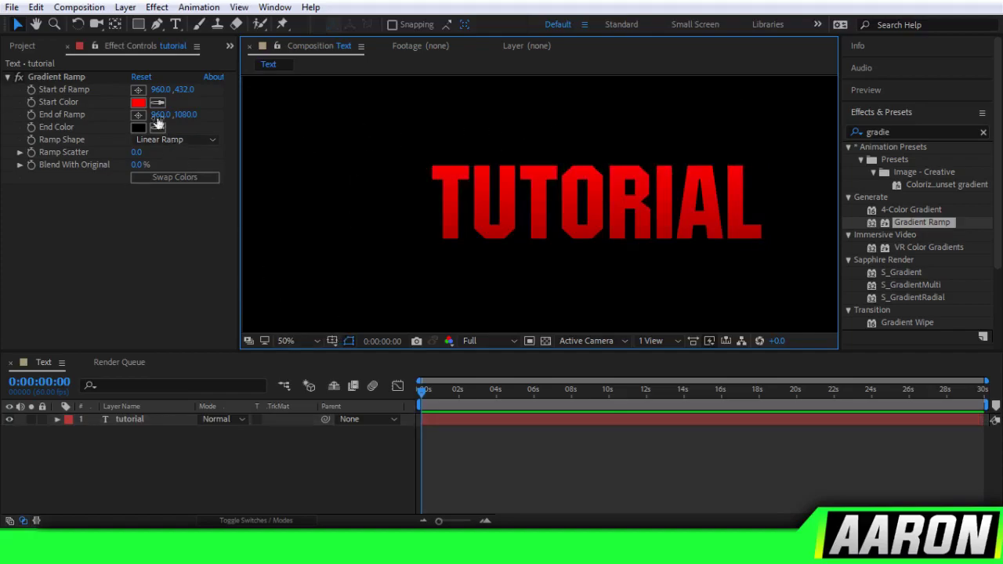
# Change the Gradient Ramp's start color to blue, 0054FF.
pyautogui.click(138, 102)
pyautogui.moveTo(473, 259); pyautogui.dragTo(462, 230)
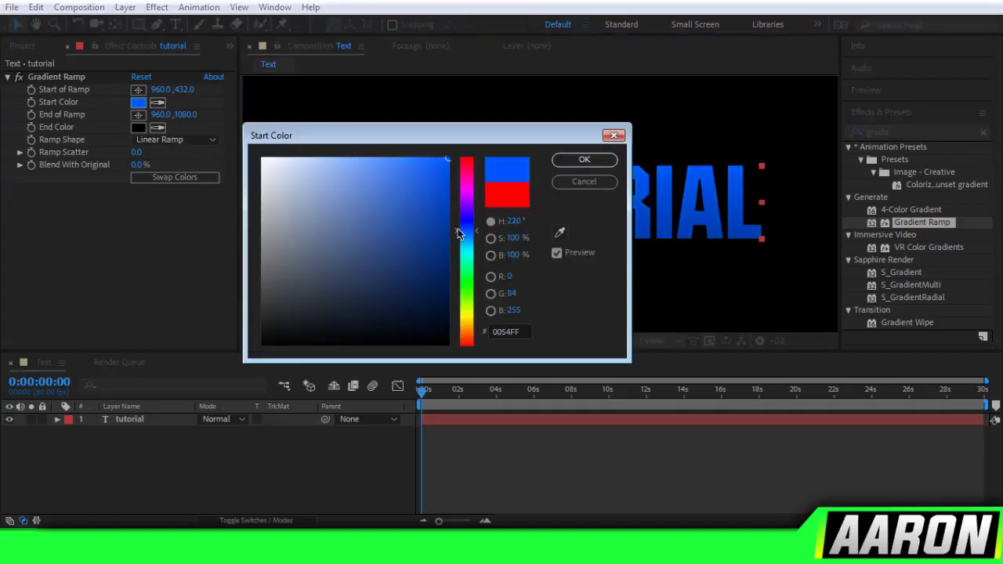
pyautogui.click(585, 160)
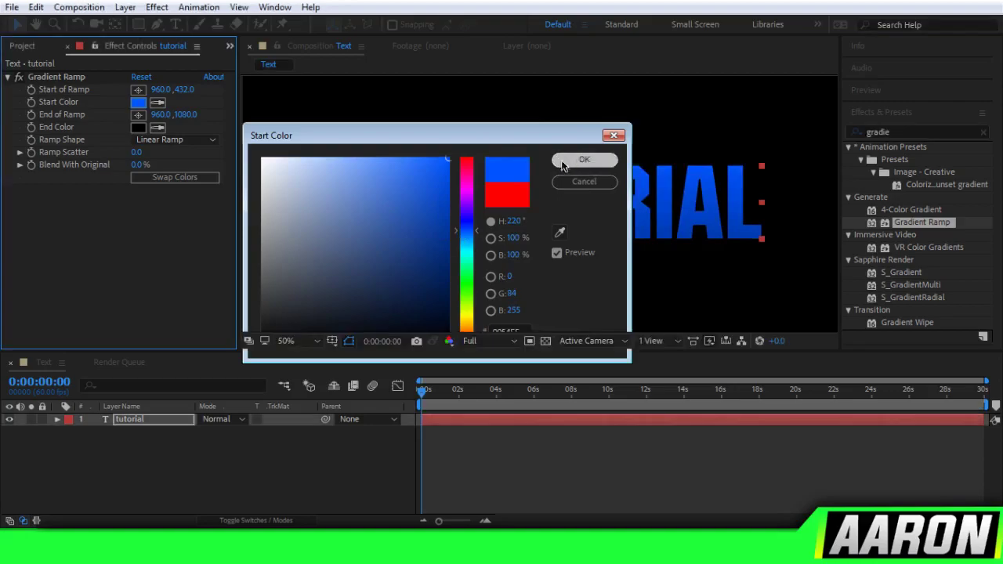
# Set the Gradient Ramp's end color to white, FFFFFF, and deselect the text layer.
pyautogui.click(138, 127)
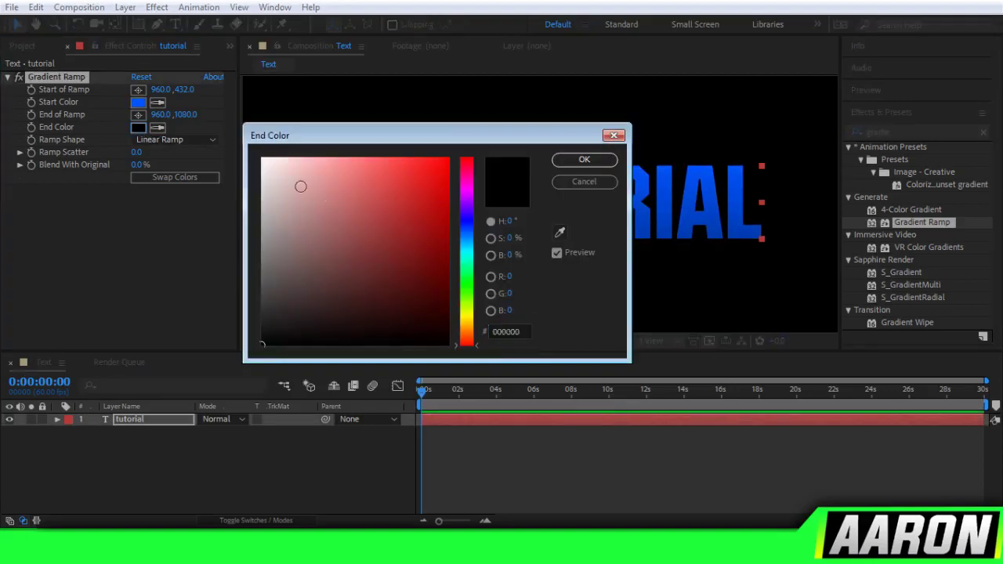
pyautogui.write('ffffff')
pyautogui.press('Return')
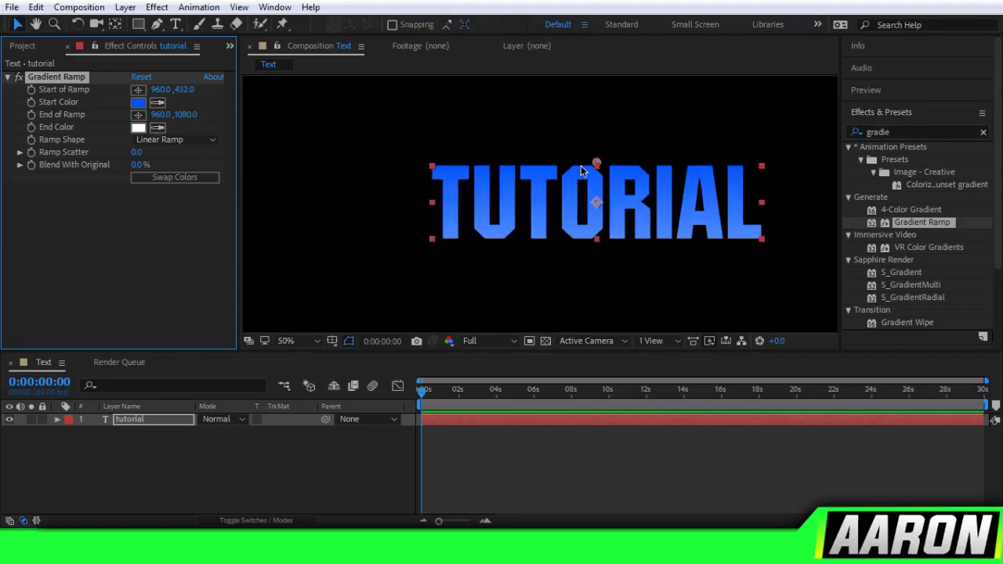
pyautogui.scroll(-1, 581, 171)
pyautogui.click(667, 268)
pyautogui.moveTo(719, 255); pyautogui.dragTo(337, 146)
pyautogui.click(396, 236)
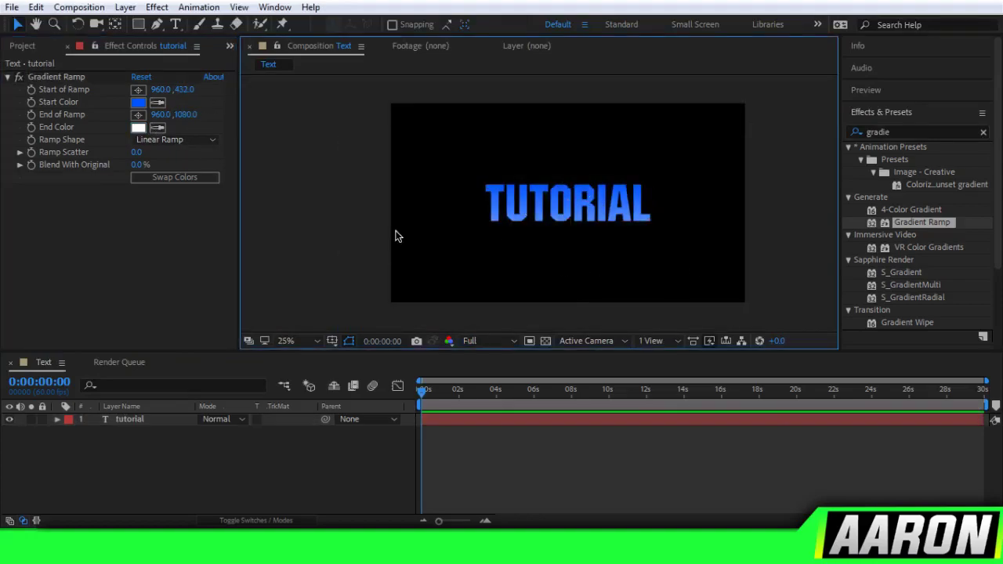
# Change the Gradient Ramp's start color to yellow by shifting its hue.
pyautogui.click(138, 101)
pyautogui.moveTo(468, 257); pyautogui.dragTo(482, 316)
pyautogui.click(593, 162)
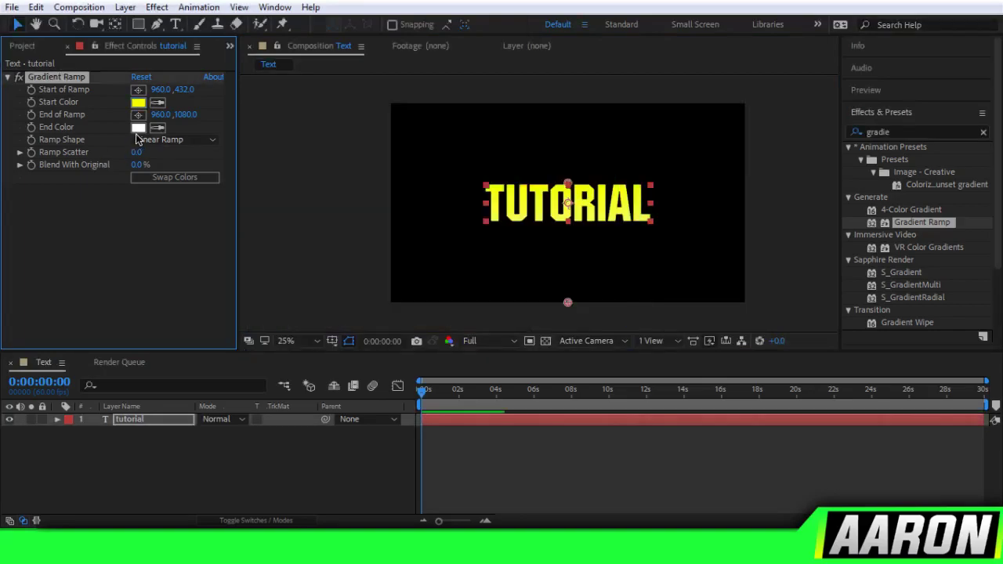
# Set the Gradient Ramp's end color to black, 000000.
pyautogui.click(138, 128)
pyautogui.write('000000')
pyautogui.click(587, 162)
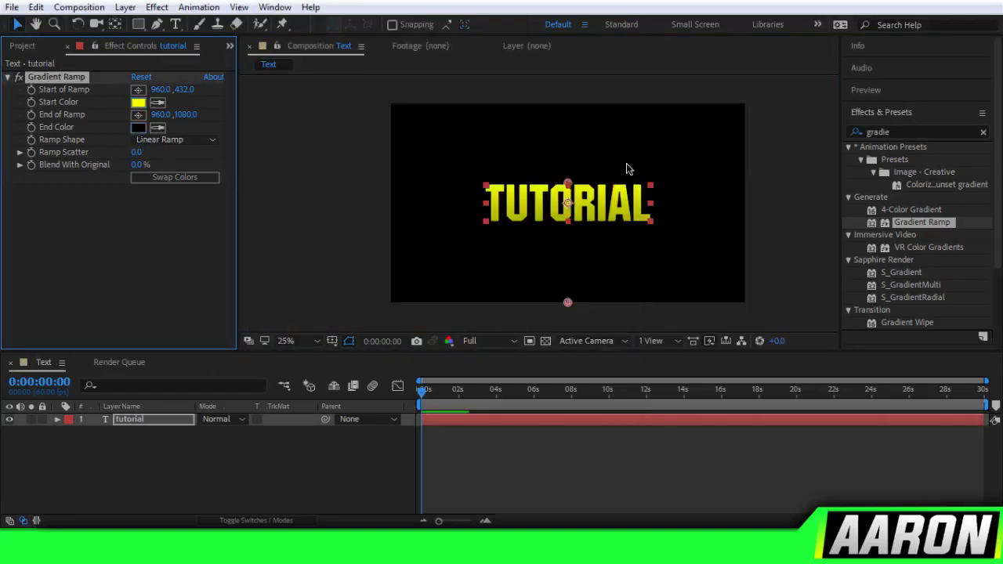
# Change the Gradient Ramp's start color to magenta by shifting its hue.
pyautogui.press('.')
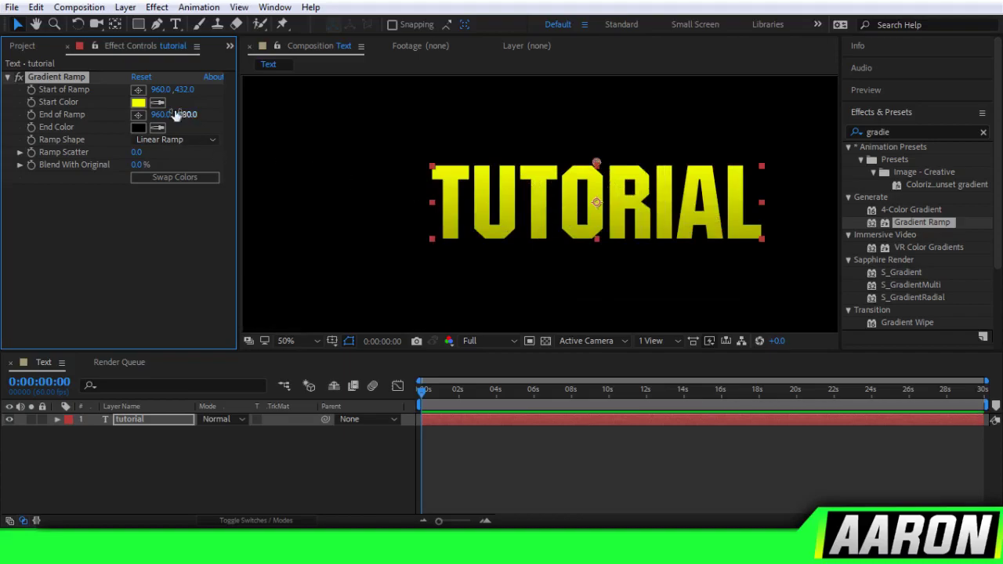
pyautogui.click(138, 102)
pyautogui.moveTo(470, 202); pyautogui.dragTo(474, 192)
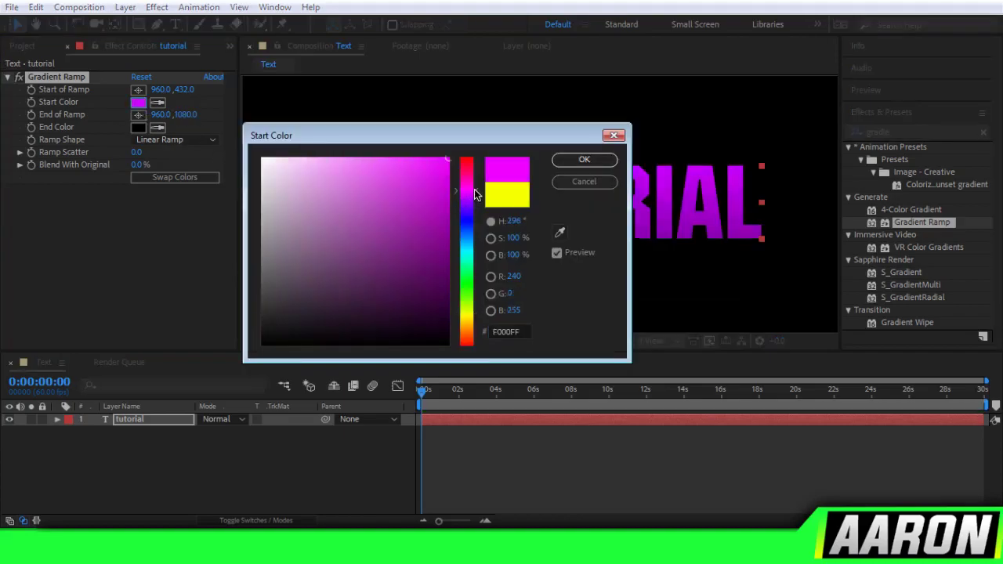
pyautogui.click(584, 159)
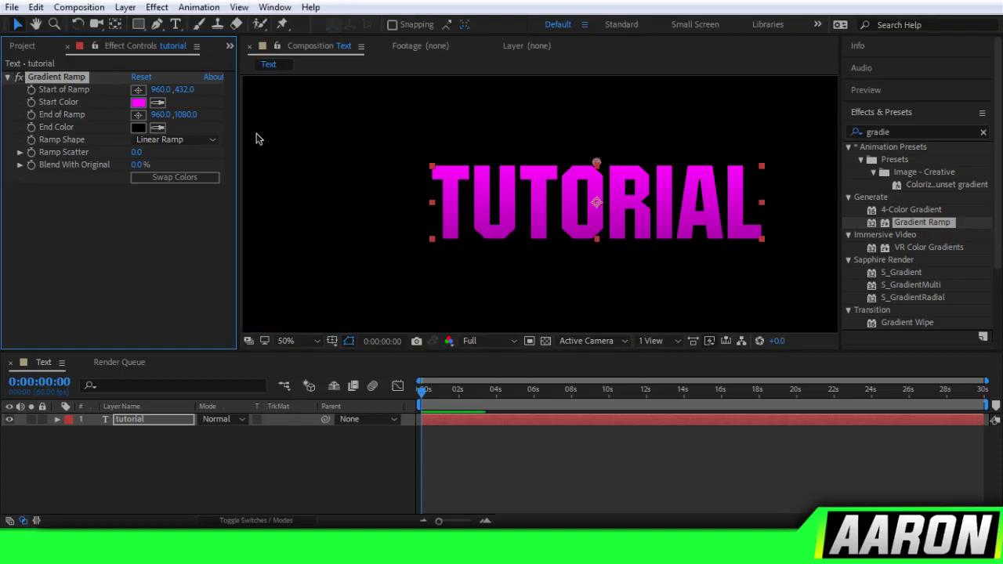
# Move the Gradient Ramp's end point up to about 976, 848, and change its start color to white.
pyautogui.press(',')
pyautogui.moveTo(569, 305); pyautogui.dragTo(573, 258)
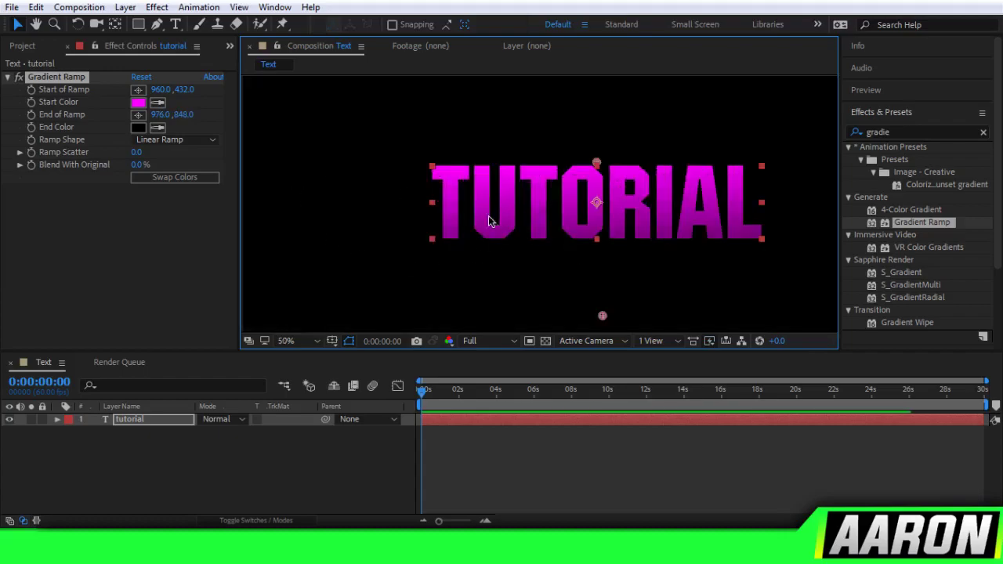
pyautogui.click(141, 103)
pyautogui.moveTo(300, 172); pyautogui.dragTo(167, 118)
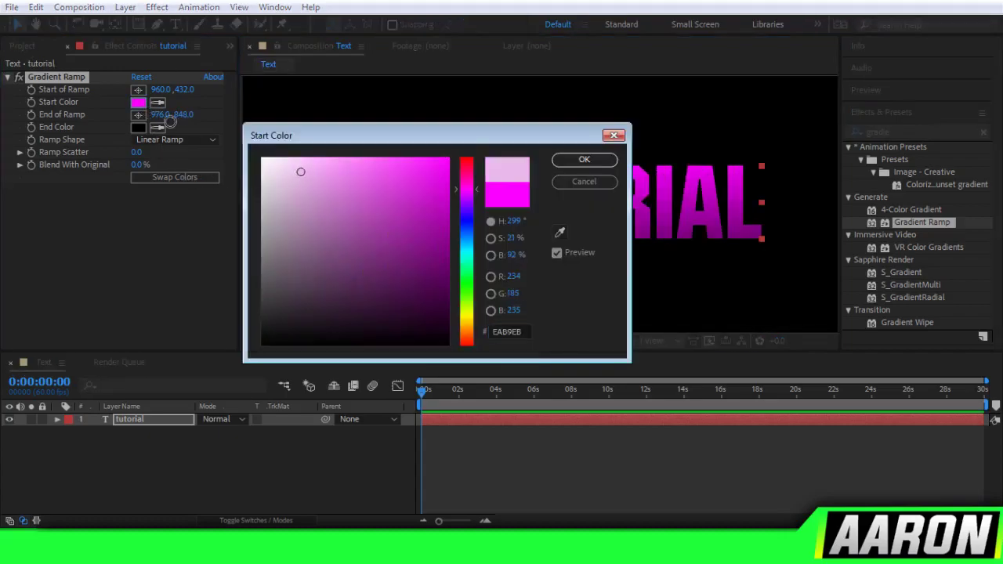
pyautogui.click(584, 160)
pyautogui.moveTo(779, 280); pyautogui.dragTo(314, 91)
pyautogui.moveTo(347, 129); pyautogui.dragTo(769, 285)
pyautogui.click(790, 294)
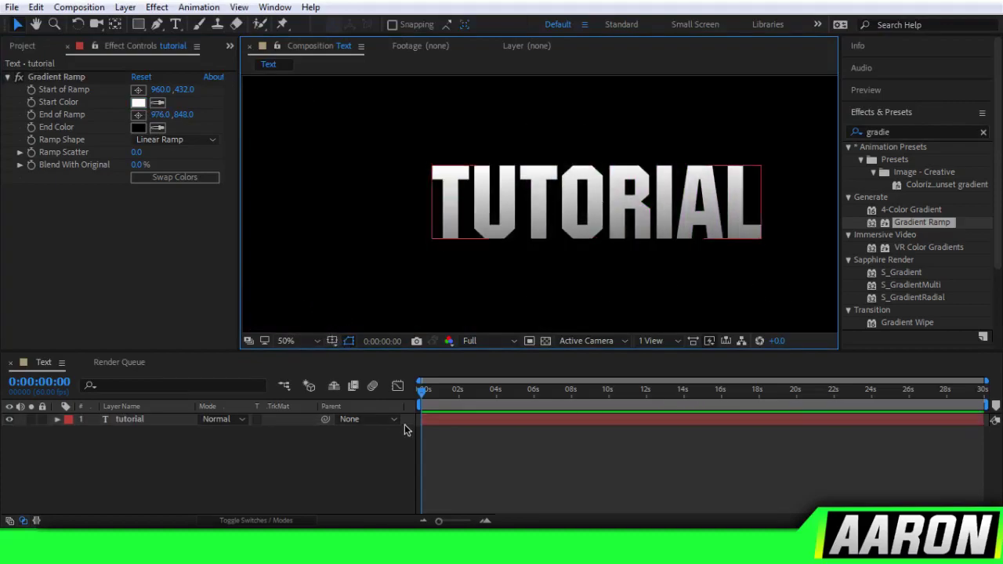
# Examine the gradient on the TUTORIAL letters at several magnifications, from the whole composition to close-up detail.
pyautogui.scroll(-2, 475, 245)
pyautogui.scroll(2, 474, 245)
pyautogui.scroll(-2, 470, 244)
pyautogui.scroll(6, 455, 242)
pyautogui.scroll(-6, 453, 242)
pyautogui.scroll(5, 452, 243)
pyautogui.scroll(-7, 453, 242)
pyautogui.press('.')
pyautogui.press(',')
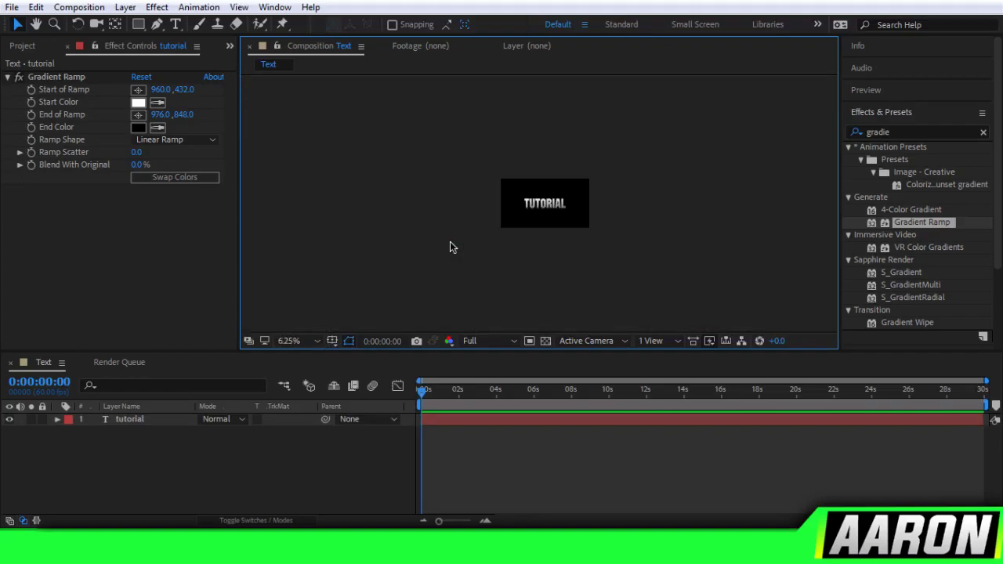
pyautogui.press('.')
pyautogui.press('.')
pyautogui.press('.')
pyautogui.press(',')
pyautogui.press(',')
pyautogui.click(302, 341)
pyautogui.click(309, 88)
pyautogui.click(305, 339)
pyautogui.click(319, 95)
pyautogui.click(310, 343)
pyautogui.click(333, 118)
pyautogui.press('.')
pyautogui.press('.')
pyautogui.press('.')
pyautogui.press('.')
pyautogui.press('.')
pyautogui.press('.')
pyautogui.press(',')
pyautogui.press(',')
pyautogui.press('.')
pyautogui.press('.')
pyautogui.press(',')
pyautogui.press(',')
pyautogui.press('.')
pyautogui.press('.')
pyautogui.press('.')
pyautogui.press('.')
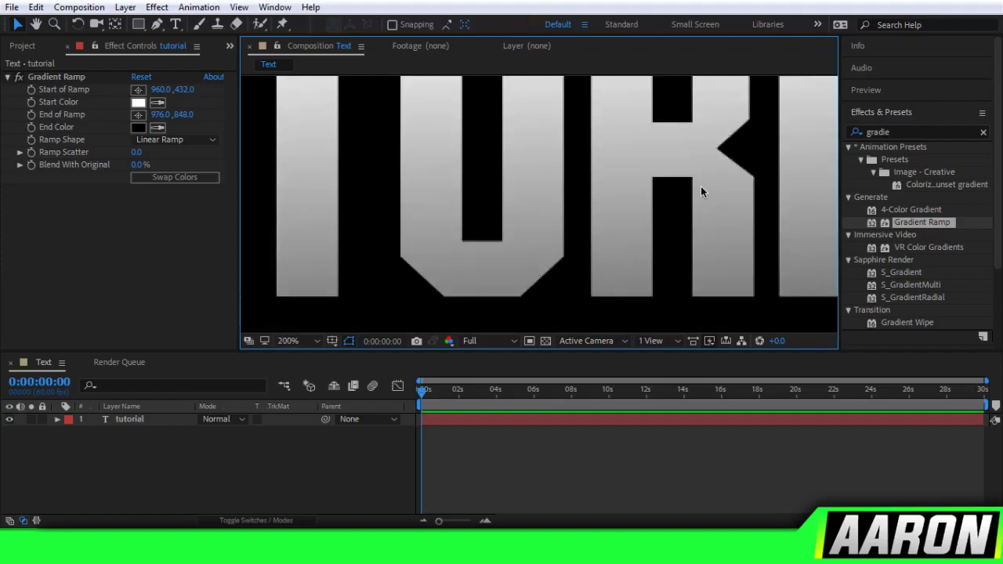
pyautogui.press(',')
pyautogui.press(',')
pyautogui.press('h')
pyautogui.moveTo(509, 202); pyautogui.dragTo(580, 109)
pyautogui.press('v')
pyautogui.scroll(-2, 581, 236)
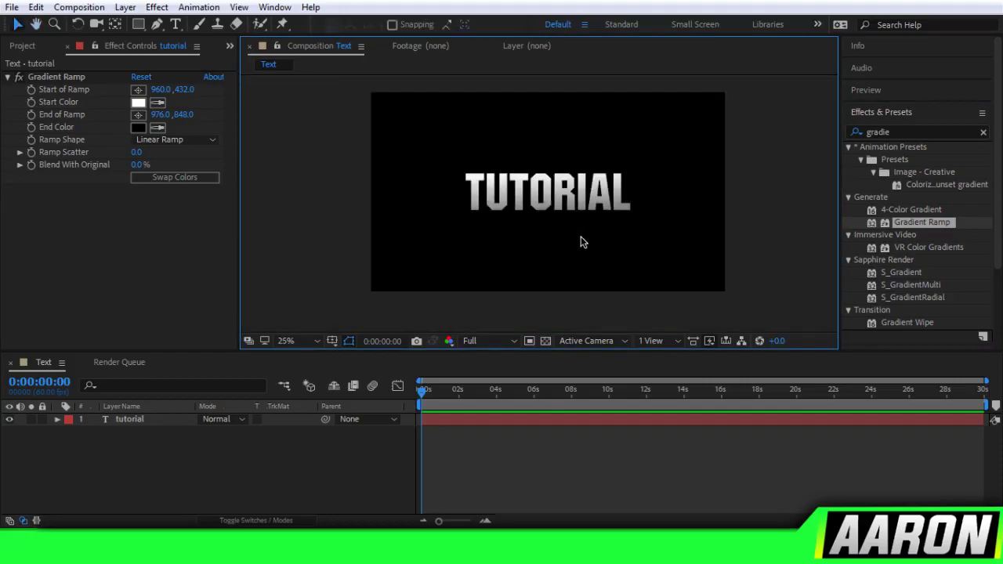
pyautogui.click(291, 341)
pyautogui.click(357, 89)
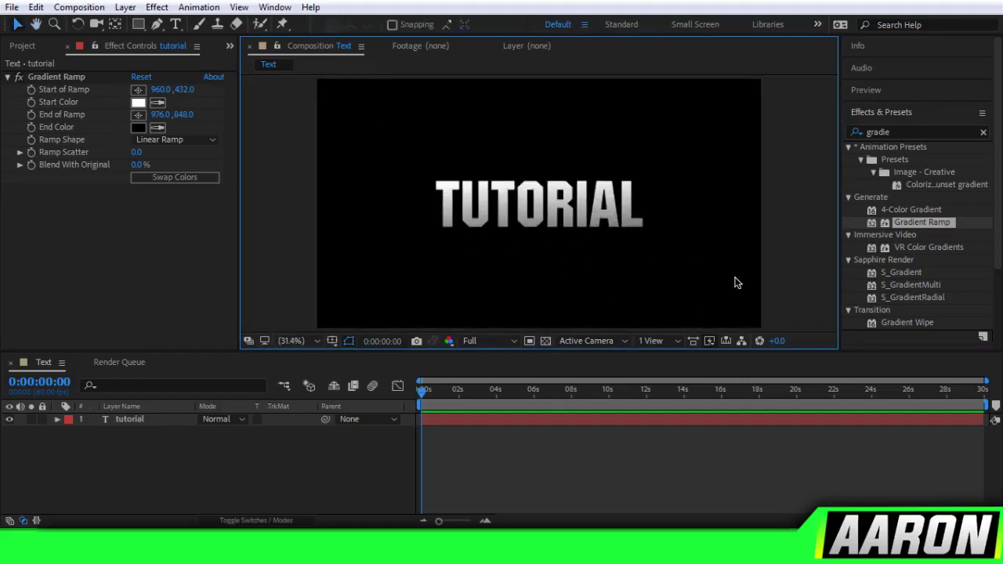
# Pre-compose the tutorial text layer as tutorial Comp 1, moving all attributes and adjusting the duration to the layer's time span.
pyautogui.click(169, 419)
pyautogui.rightClick(168, 419)
pyautogui.click(254, 470)
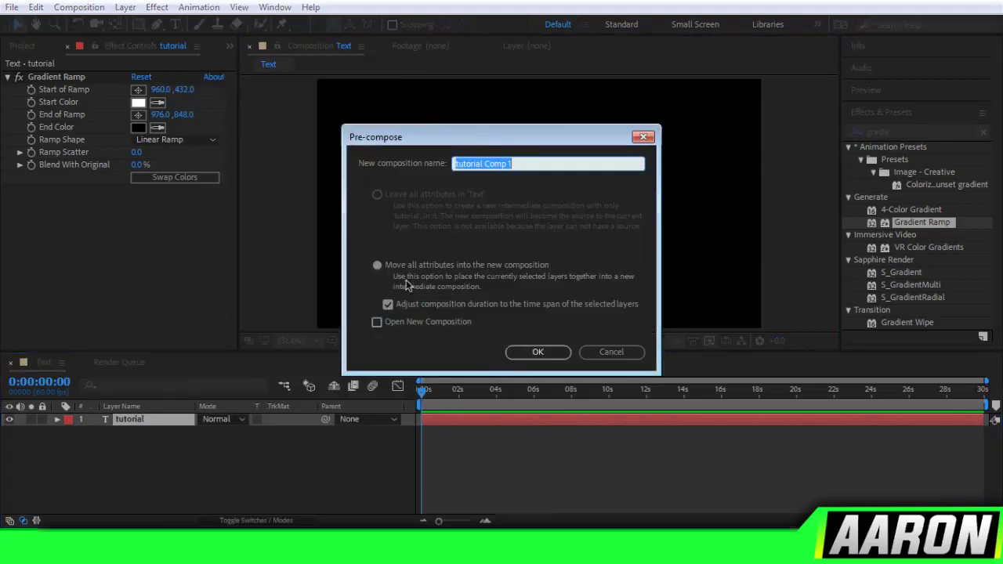
pyautogui.click(396, 268)
pyautogui.click(387, 305)
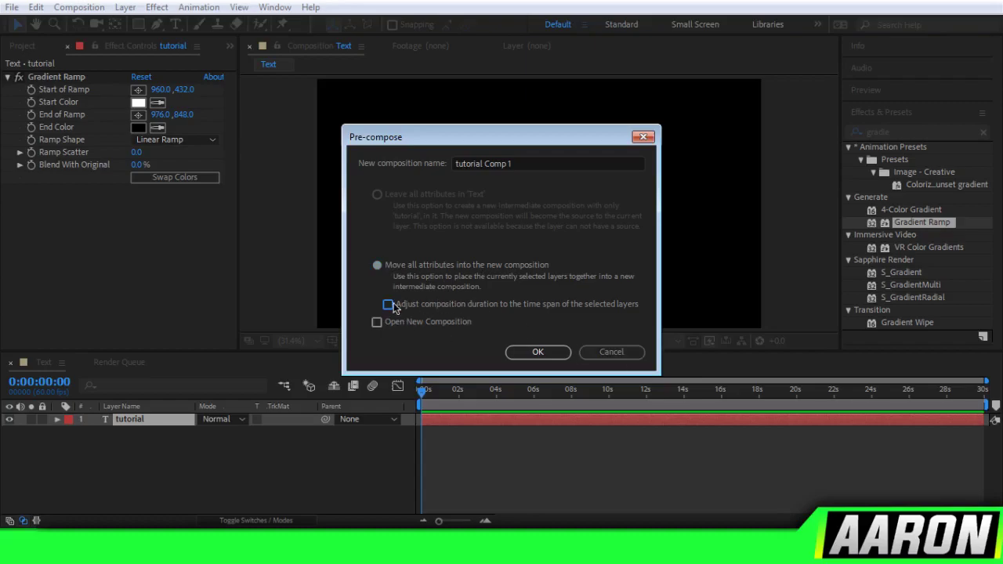
pyautogui.click(388, 305)
pyautogui.click(513, 351)
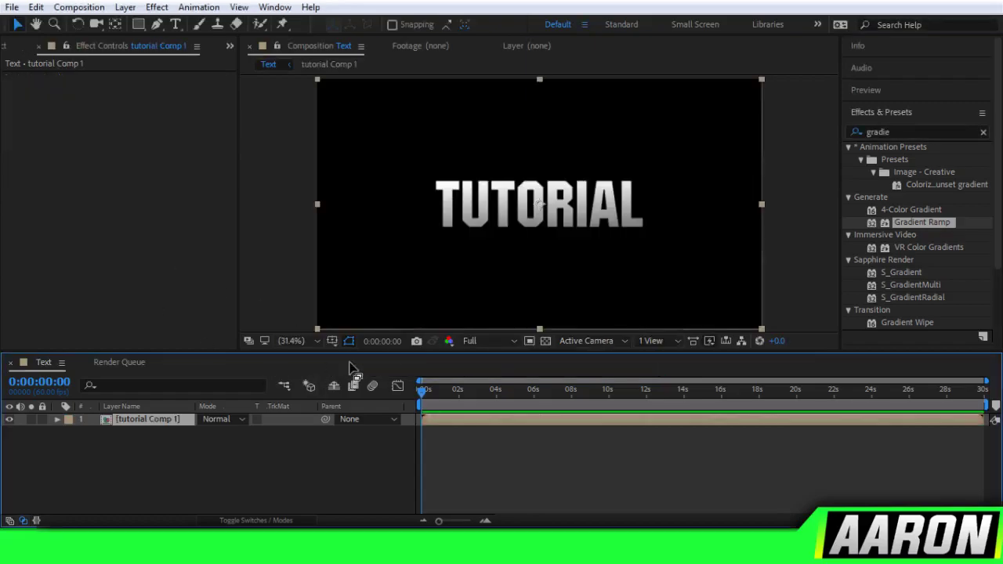
# Add a Stroke layer style to the tutorial Comp 1 layer and expand its settings.
pyautogui.press(',')
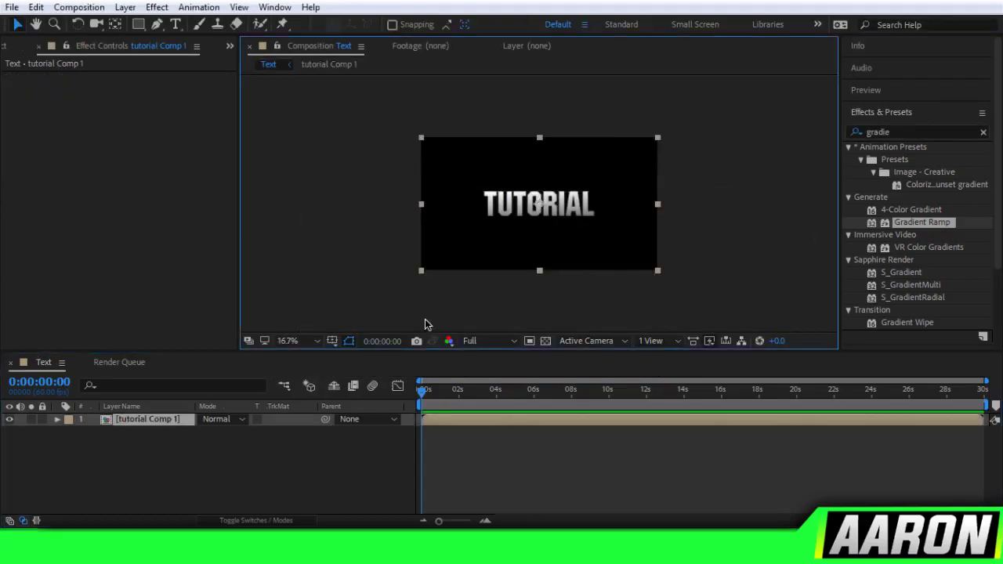
pyautogui.click(425, 319)
pyautogui.press('.')
pyautogui.press('.')
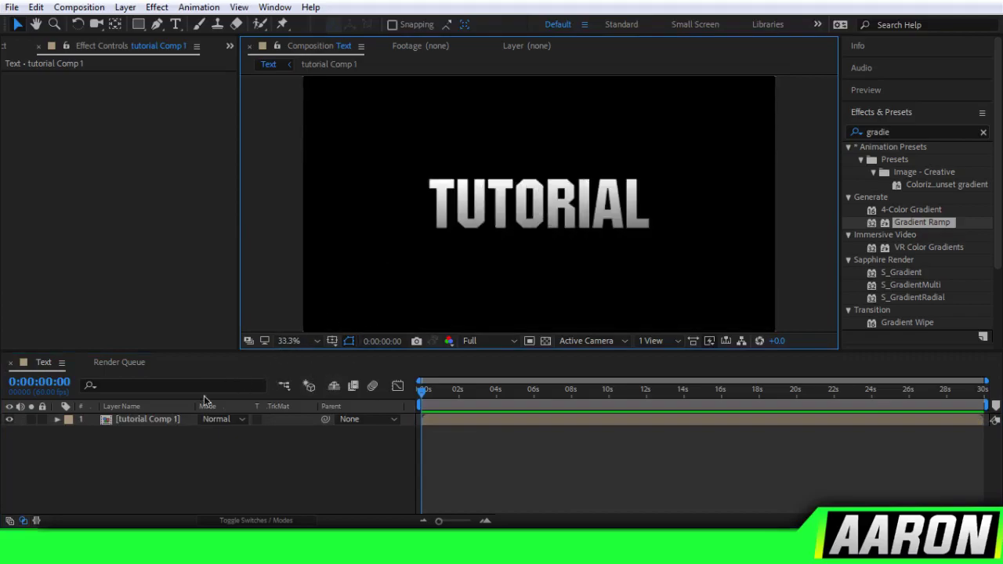
pyautogui.click(161, 418)
pyautogui.rightClick(161, 418)
pyautogui.moveTo(264, 212)
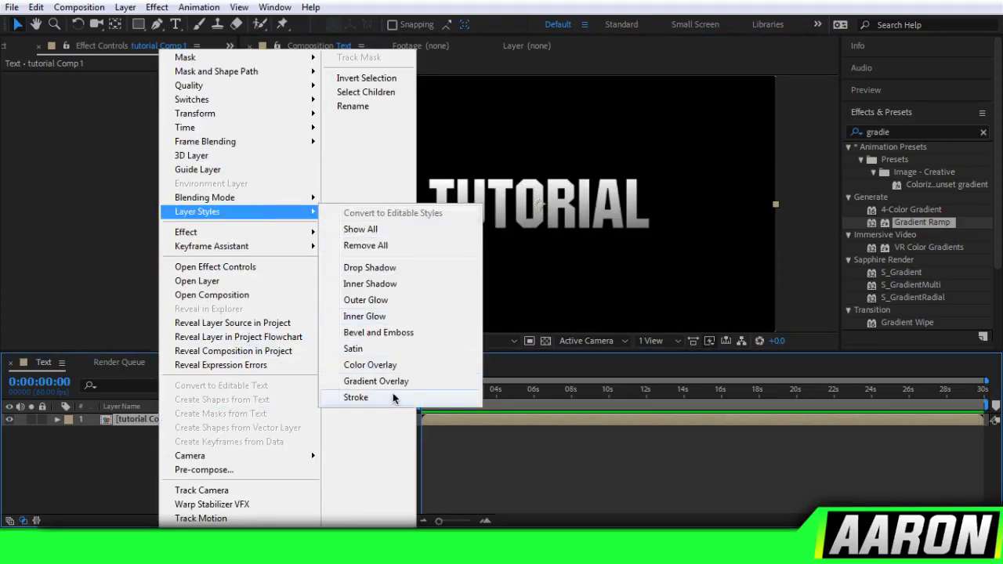
pyautogui.click(354, 454)
pyautogui.click(82, 471)
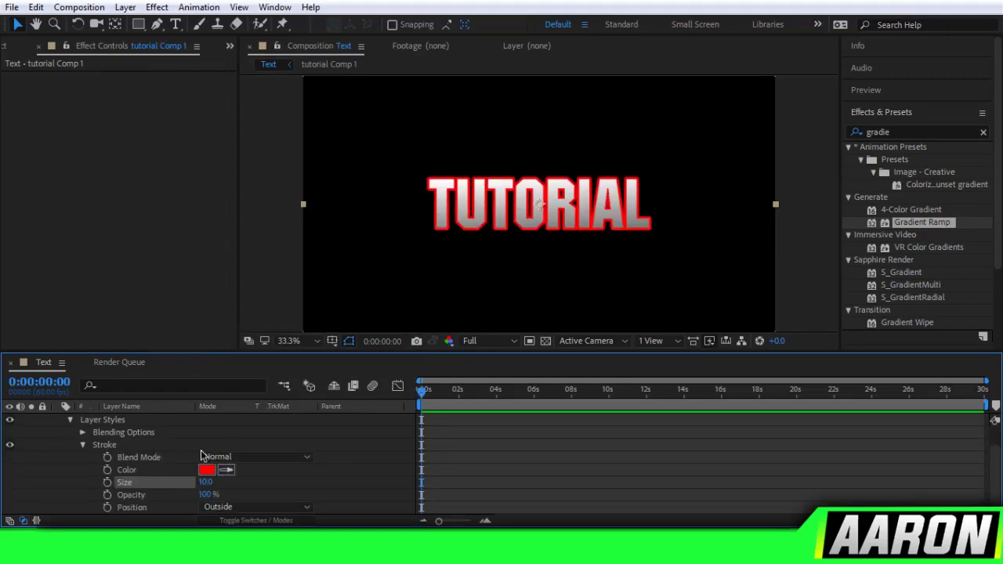
# Try a stroke size of 8.5 on the text, and reduce it to 7.
pyautogui.click(207, 483)
pyautogui.write('9')
pyautogui.press('BackSpace')
pyautogui.write('8.5')
pyautogui.press('Return')
pyautogui.click(205, 483)
pyautogui.write('7')
pyautogui.press('Return')
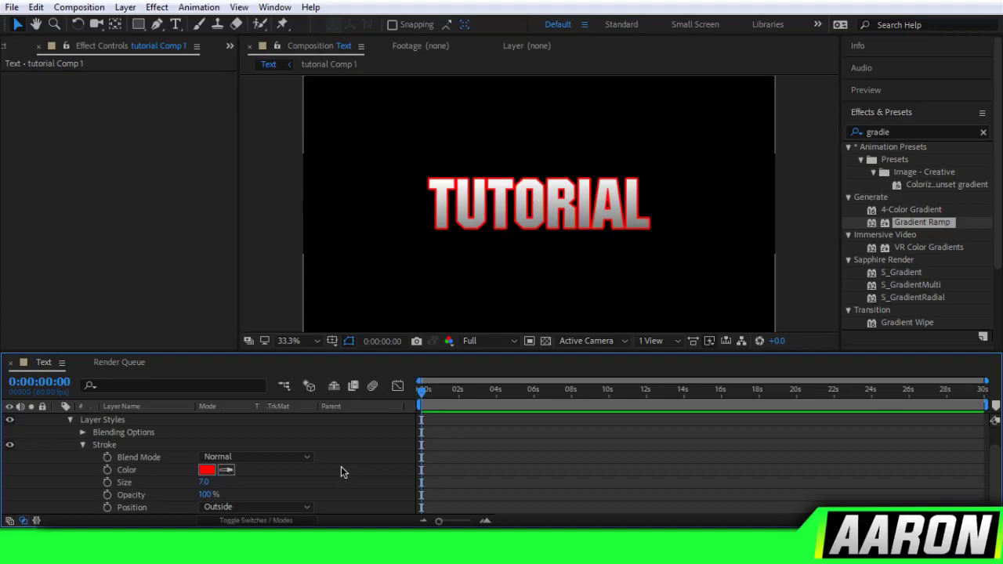
# Set the stroke's color to dark gray, 1D1D1D.
pyautogui.click(208, 471)
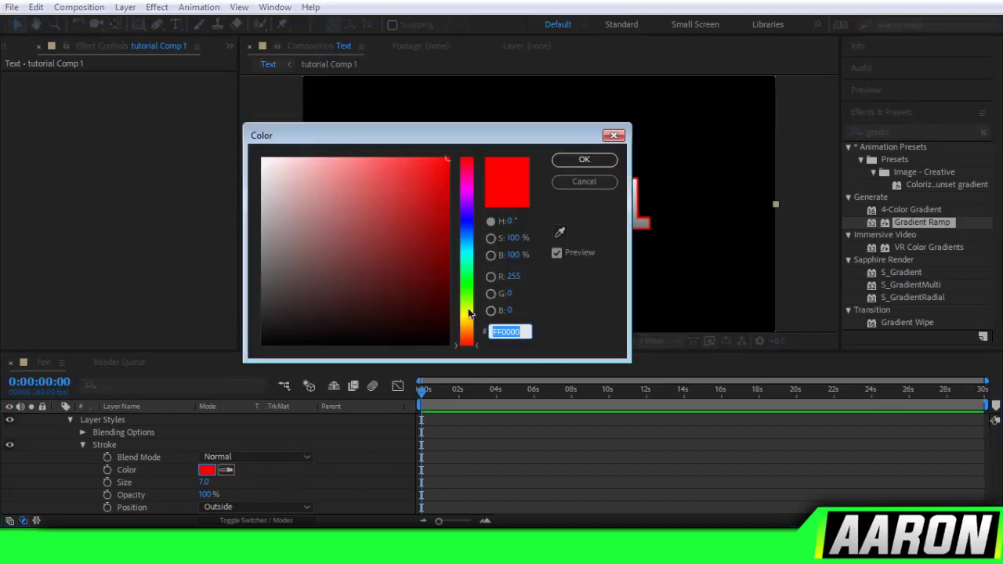
pyautogui.write('1D1D1D')
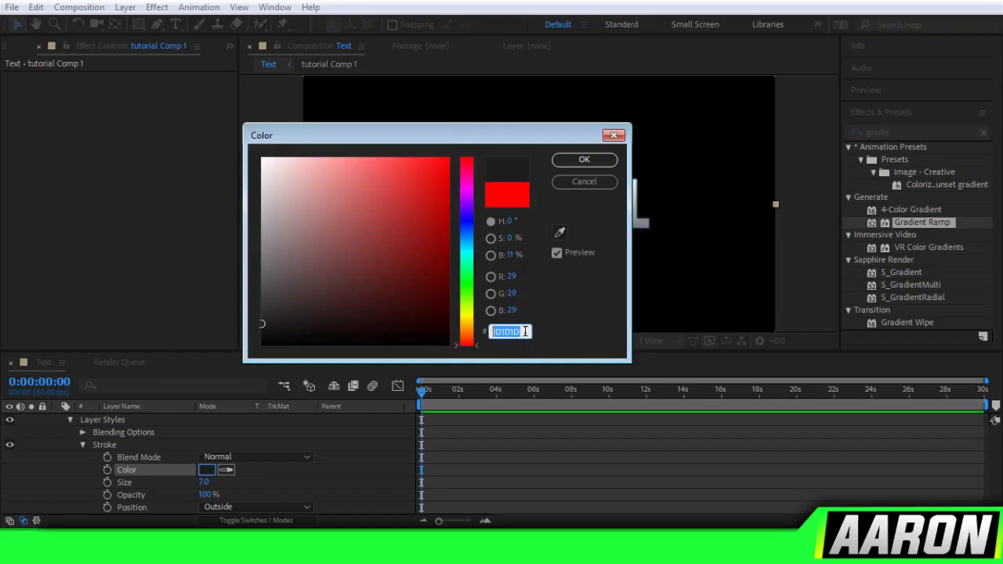
pyautogui.click(583, 160)
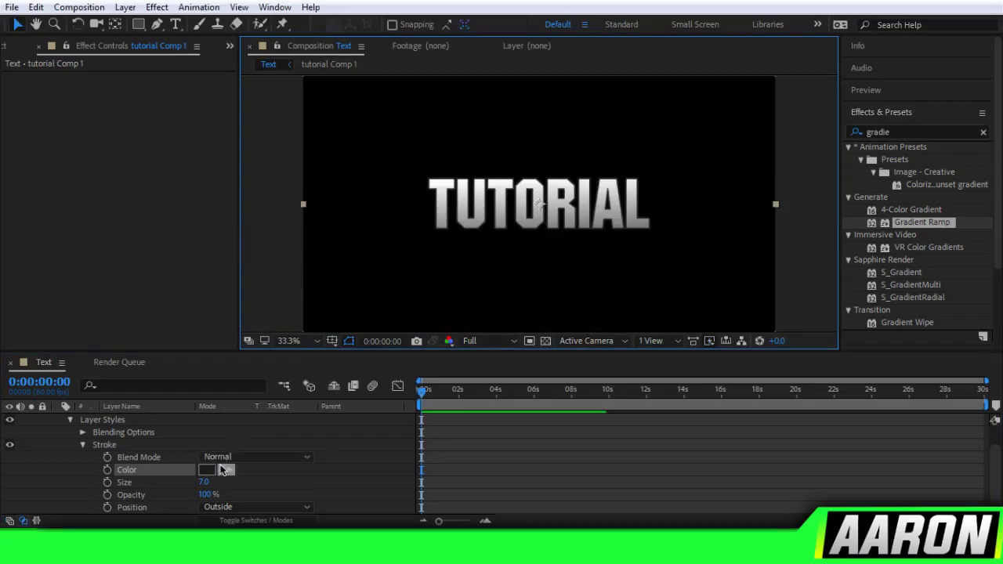
# Set the stroke's size to 8 and show the transparency grid behind the text to check the outline.
pyautogui.click(204, 482)
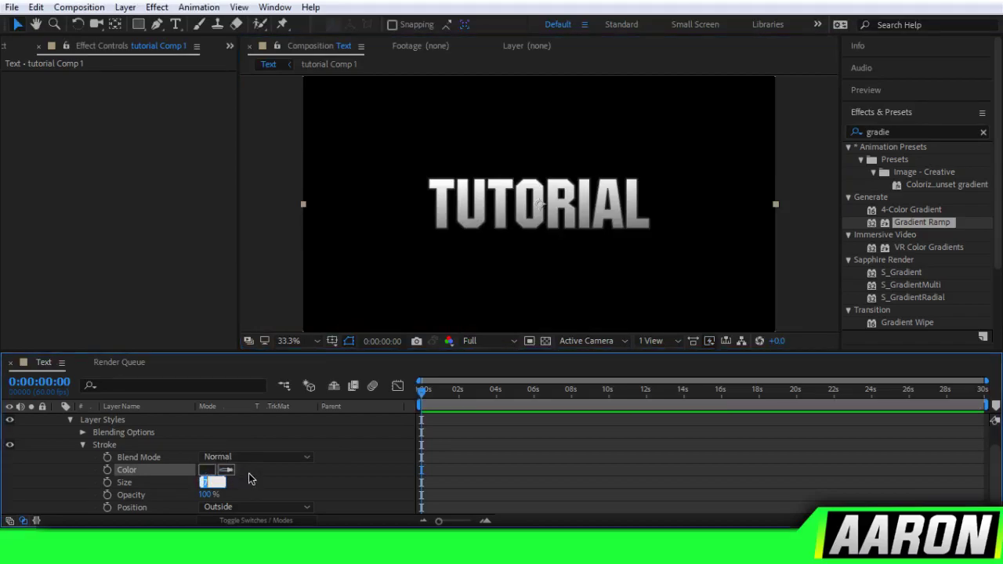
pyautogui.write('8')
pyautogui.press('Return')
pyautogui.click(545, 344)
pyautogui.scroll(5, 564, 267)
pyautogui.scroll(-4, 548, 270)
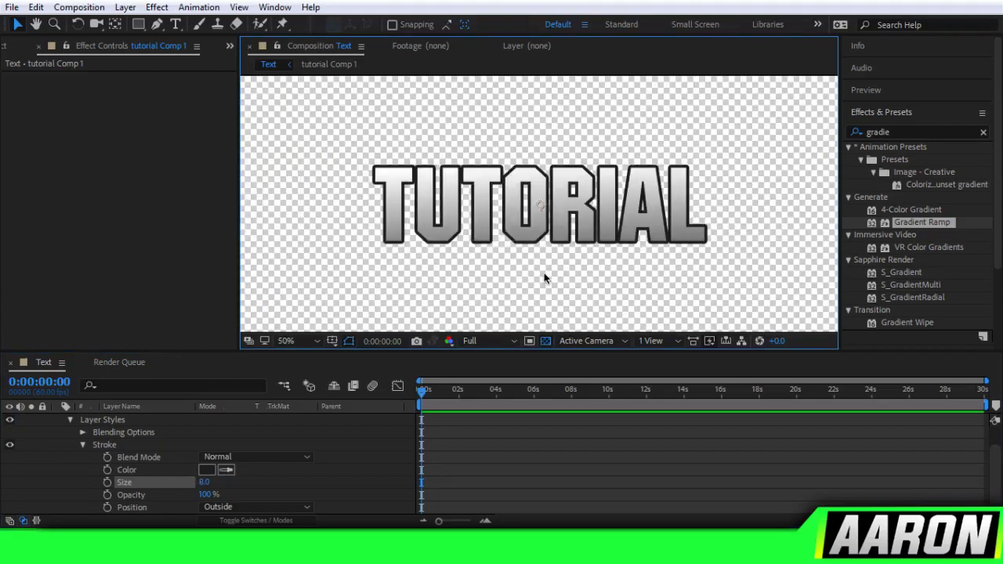
# Collapse the stroked text layer and pre-compose it as tutorial Comp 2, moving all attributes into the new composition.
pyautogui.scroll(1, 54, 423)
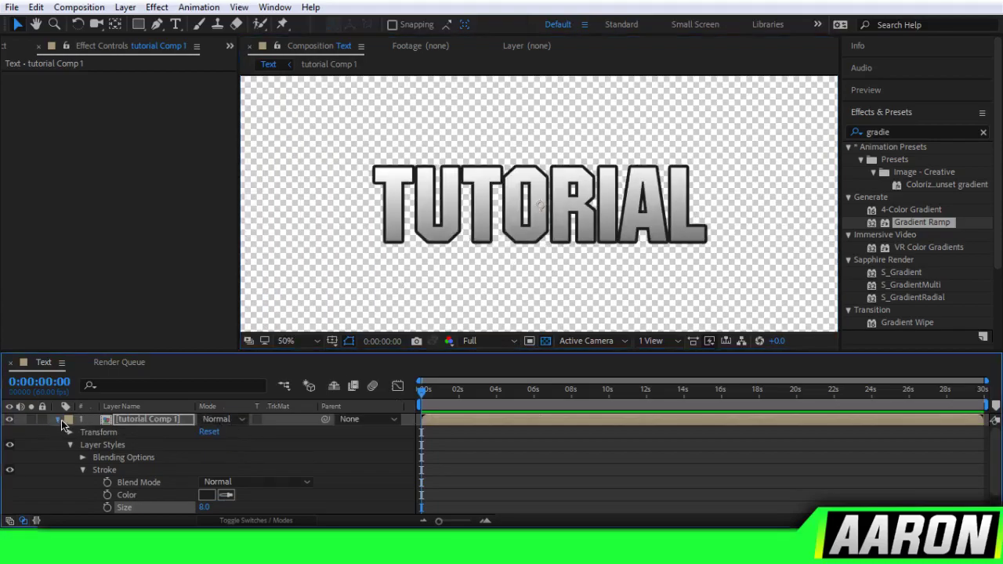
pyautogui.click(59, 420)
pyautogui.rightClick(125, 419)
pyautogui.click(168, 470)
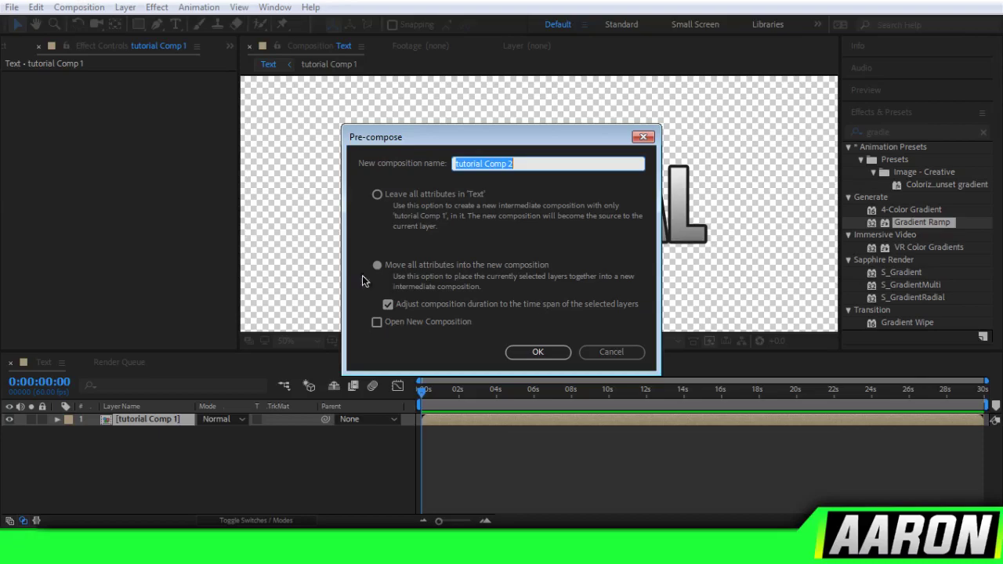
pyautogui.click(527, 352)
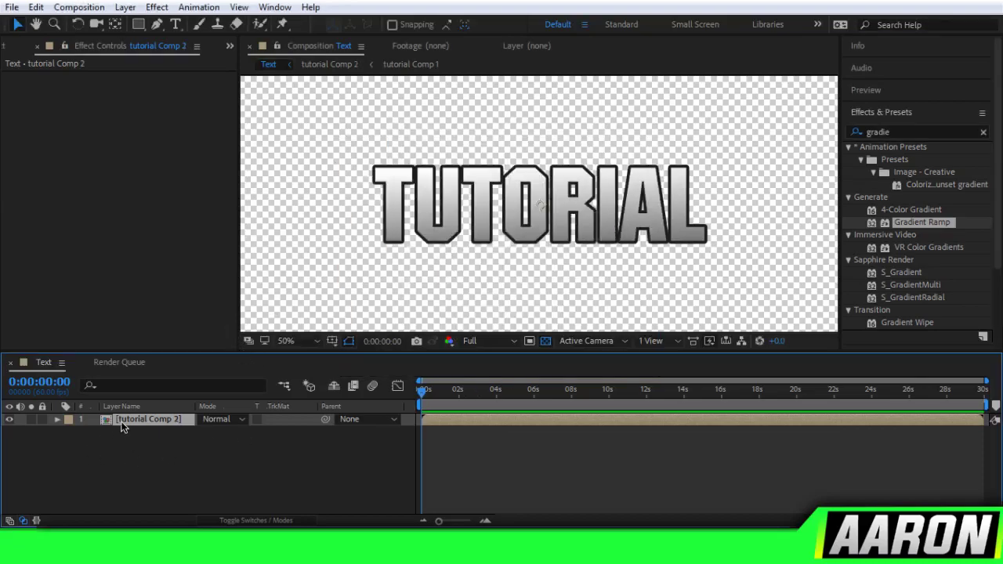
pyautogui.click(174, 460)
# Search the effects for "echo", apply Echospace to the tutorial Comp 2 layer, and clear the effects search.
pyautogui.click(914, 133)
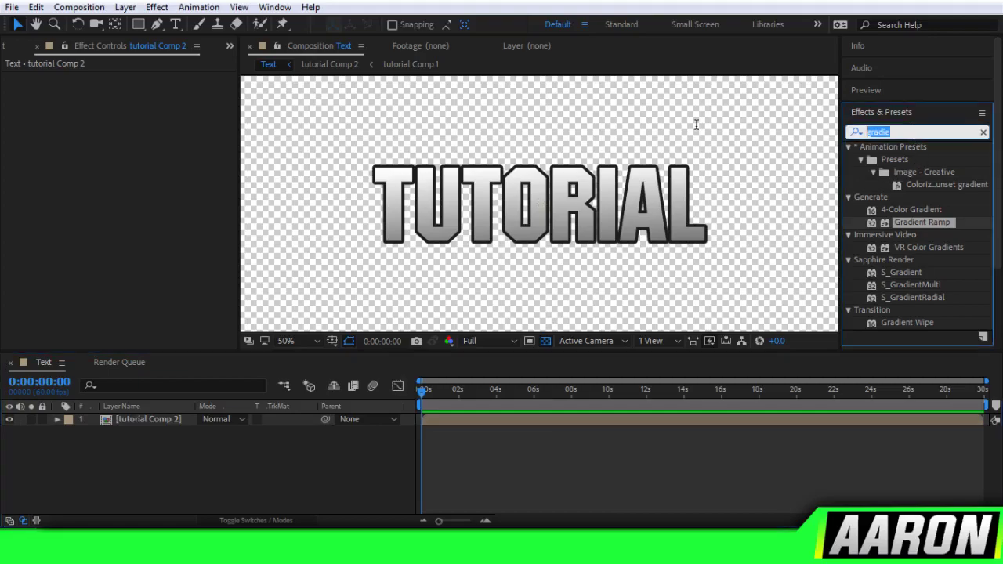
pyautogui.write('echo')
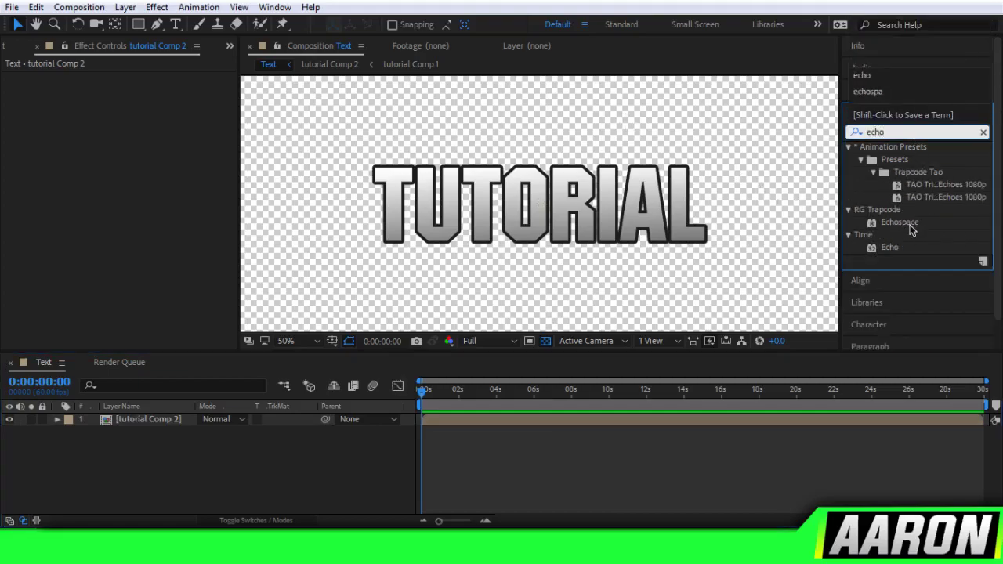
pyautogui.moveTo(910, 229); pyautogui.dragTo(344, 146)
pyautogui.click(20, 128)
pyautogui.click(20, 129)
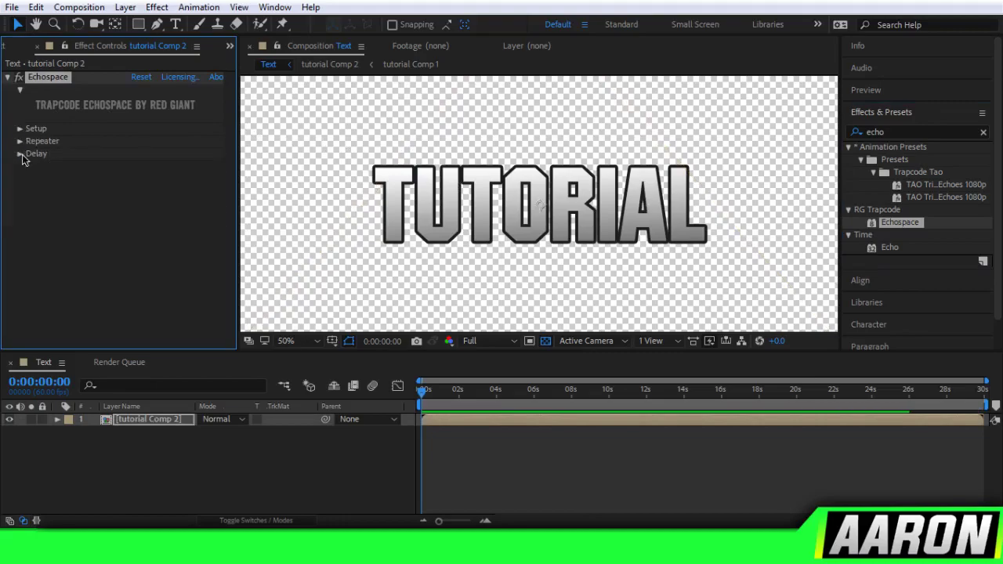
pyautogui.click(936, 134)
pyautogui.press('BackSpace')
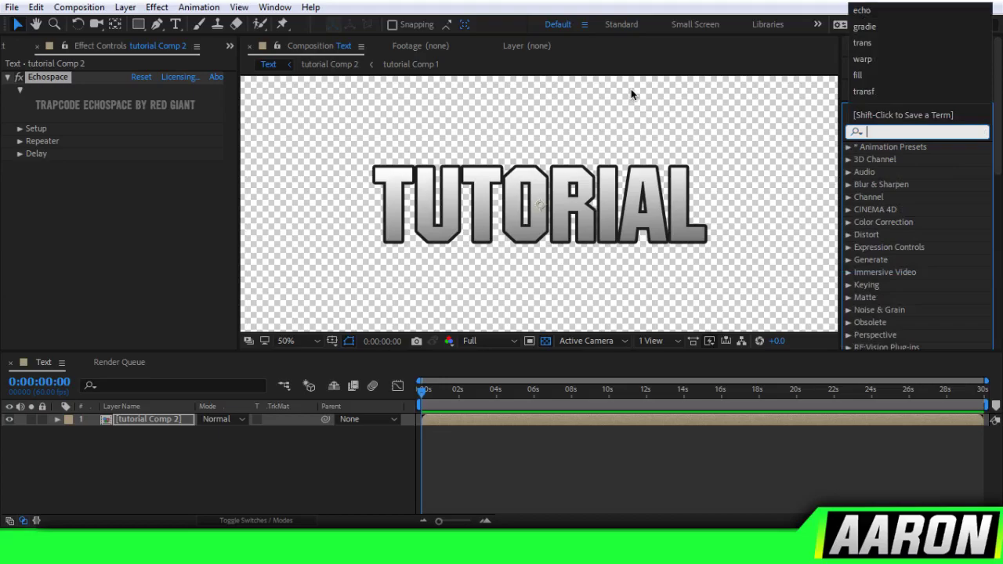
# Generate the repeated instances of the tutorial Comp 2 layer with Echospace's Repeat command.
pyautogui.press('Escape')
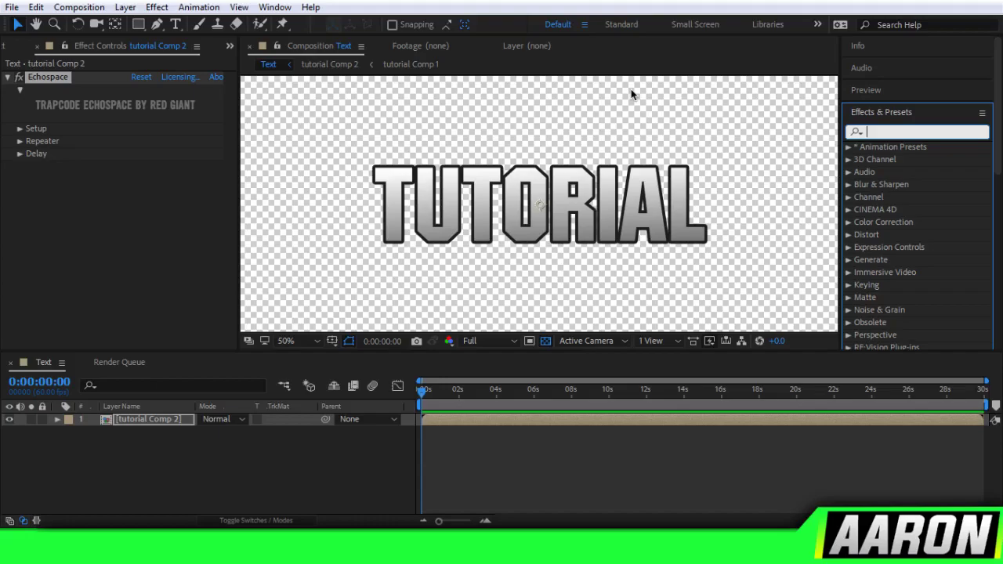
pyautogui.click(890, 119)
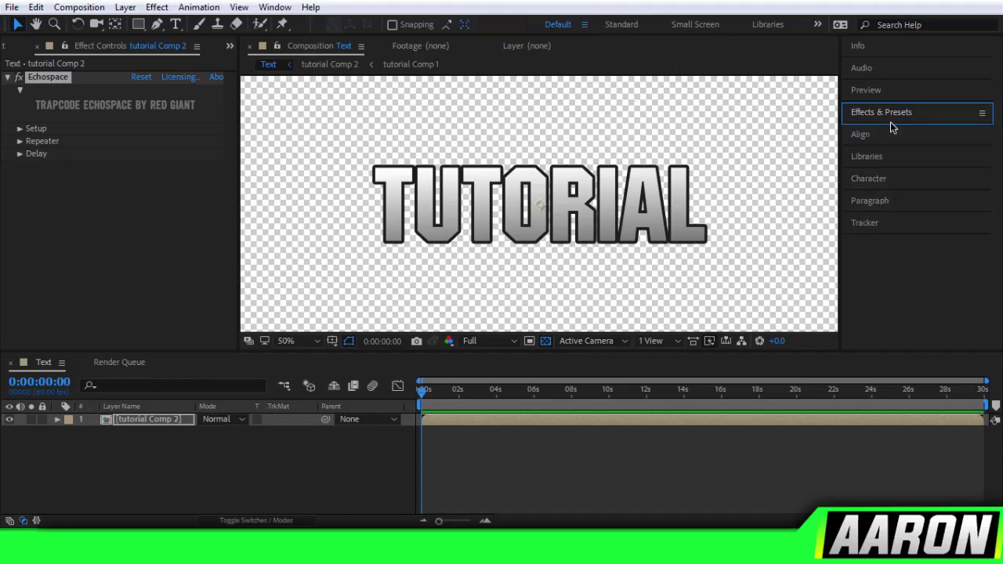
pyautogui.click(19, 128)
pyautogui.click(132, 194)
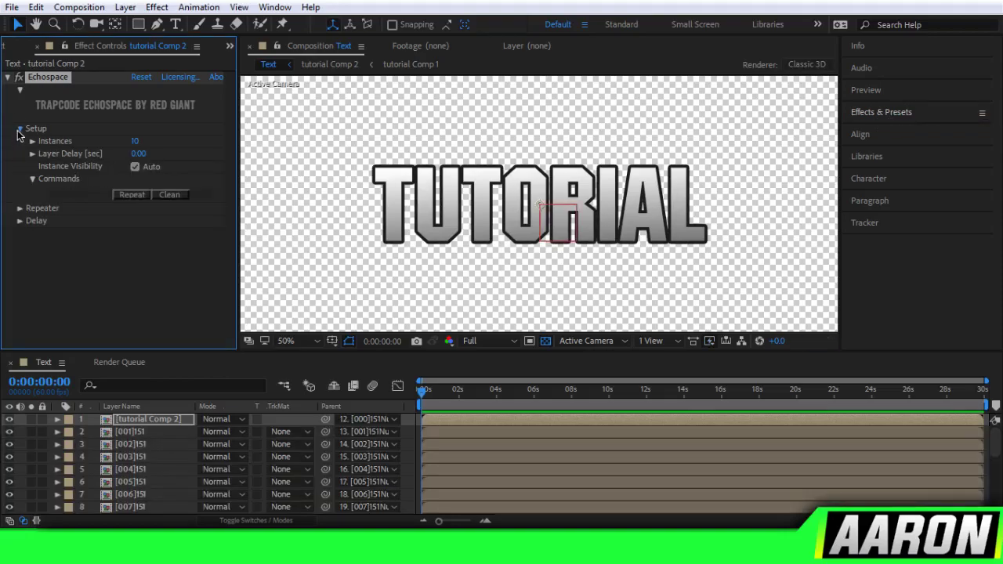
# Set the Echospace repeater's Y Offset to 4 and its Scale to -1.
pyautogui.click(18, 129)
pyautogui.click(19, 141)
pyautogui.click(135, 167)
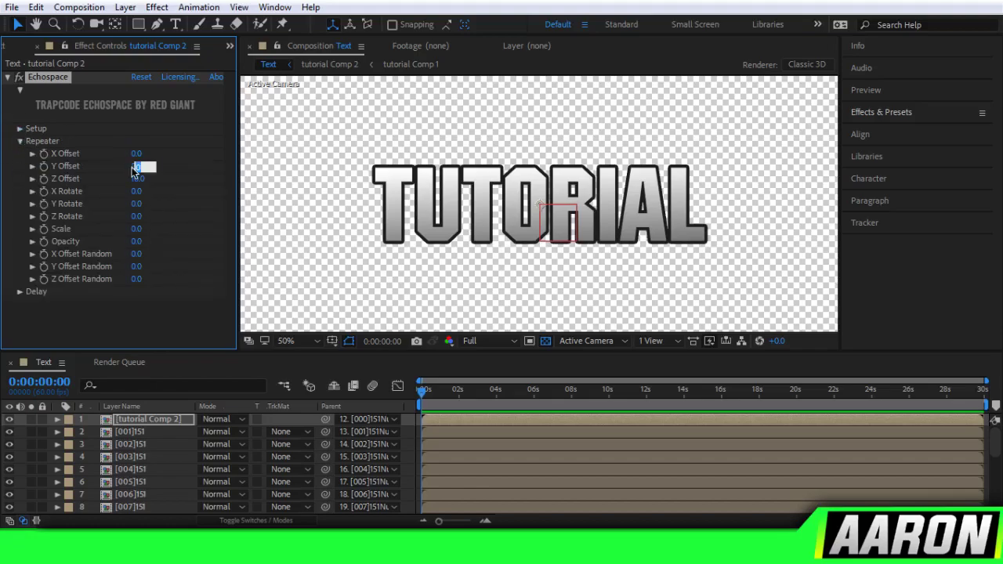
pyautogui.write('3')
pyautogui.press('Return')
pyautogui.click(136, 229)
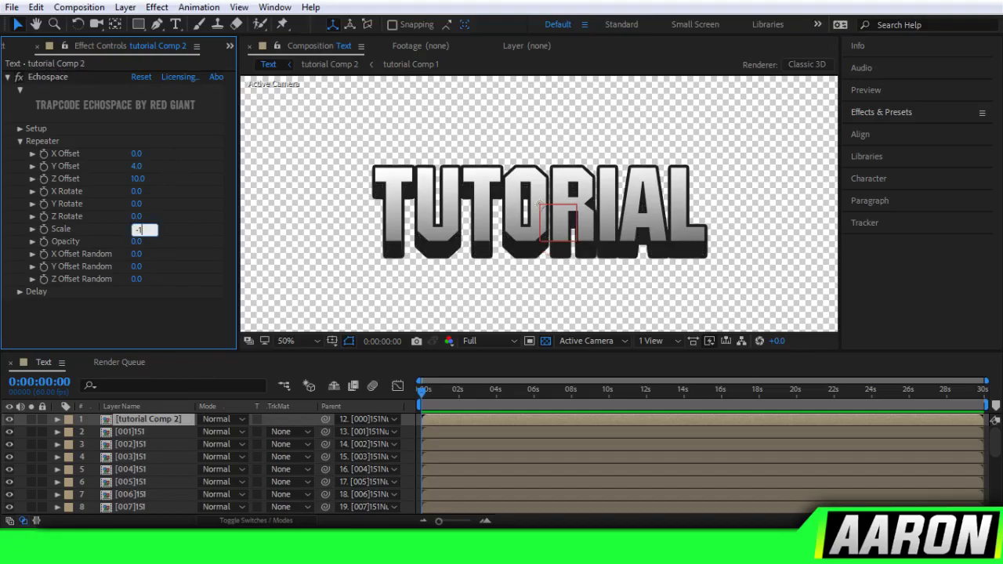
pyautogui.write('-1')
pyautogui.press('Return')
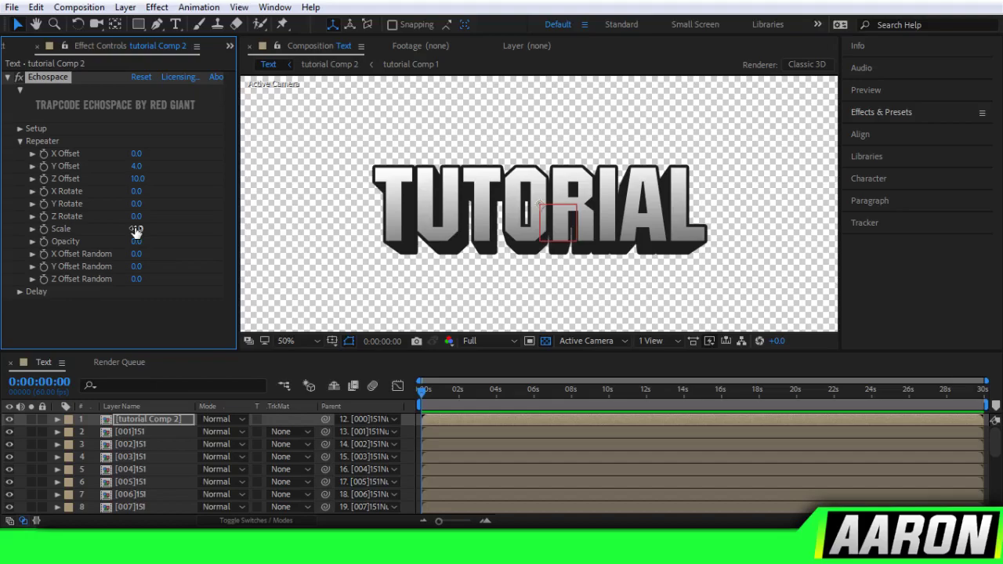
# Add an adjustment layer, search the effects for "fill", and apply the Fill effect to it.
pyautogui.hotkey('ctrl', 'alt', 'y')
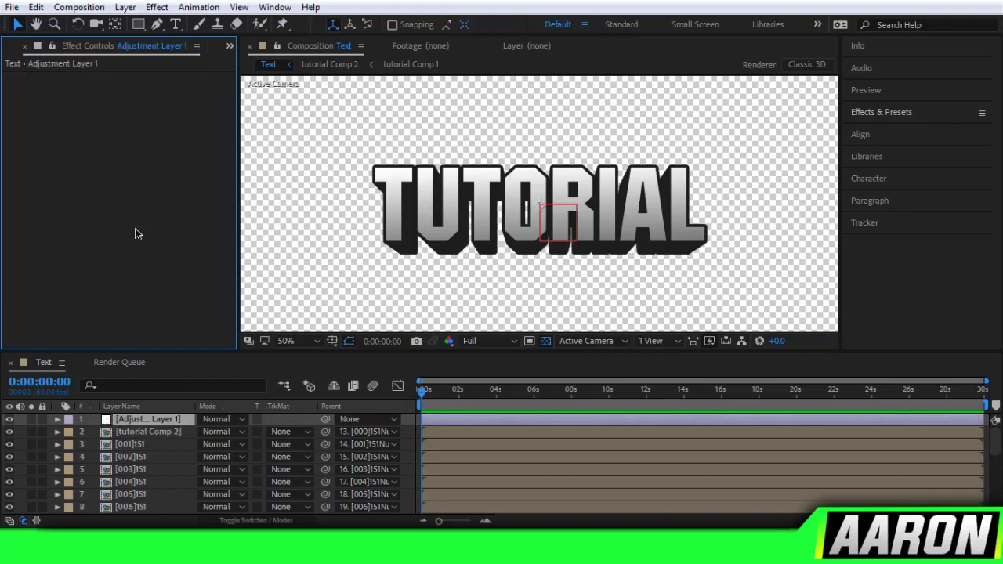
pyautogui.click(862, 101)
pyautogui.click(886, 90)
pyautogui.click(901, 111)
pyautogui.write('fill')
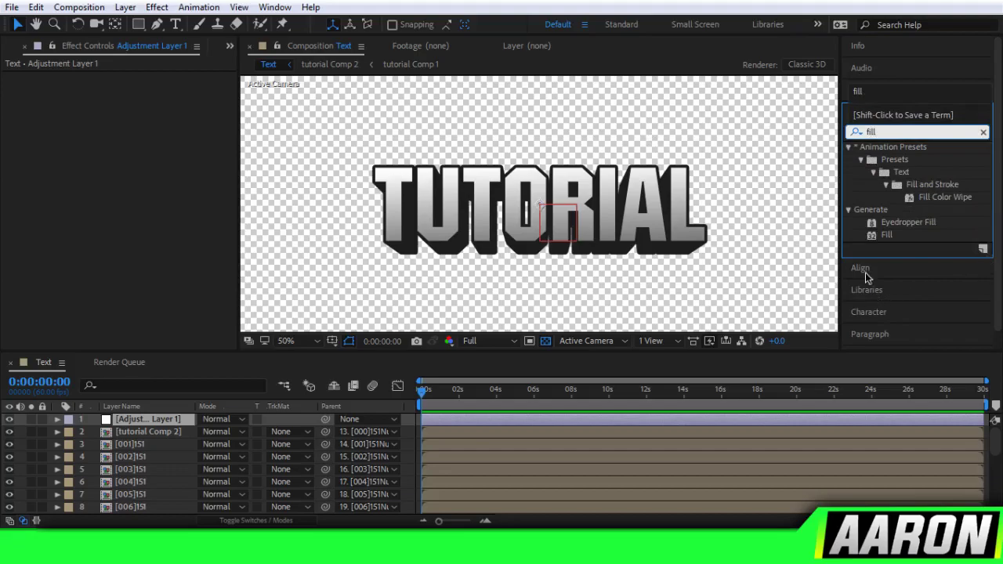
pyautogui.moveTo(884, 235); pyautogui.dragTo(556, 416)
# Set the Fill effect's color to black.
pyautogui.click(138, 114)
pyautogui.moveTo(340, 284); pyautogui.dragTo(262, 345)
pyautogui.click(606, 161)
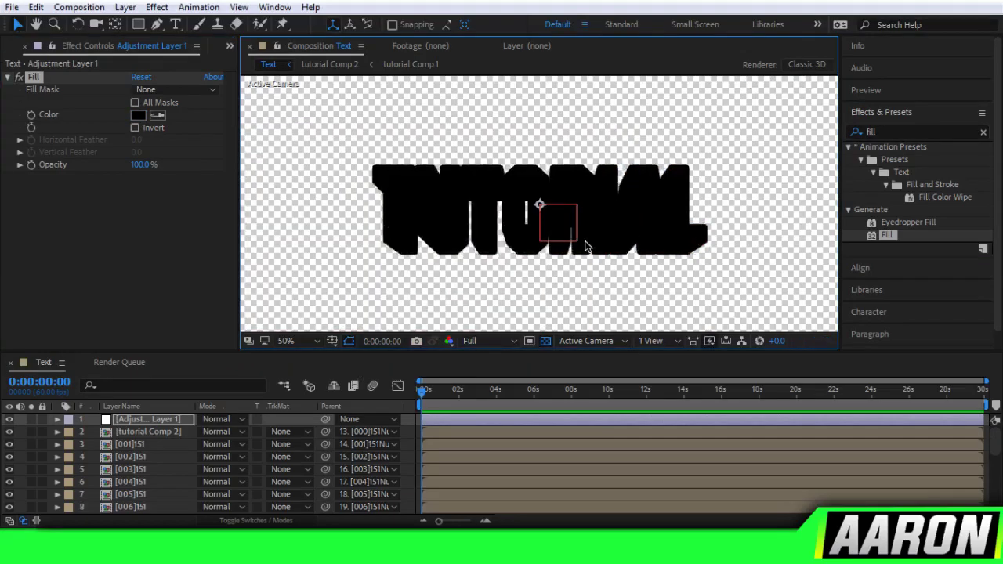
# Move the adjustment layer directly below the tutorial Comp 2 layer so the black fill affects only the repeated instances.
pyautogui.scroll(2, 550, 235)
pyautogui.scroll(-3, 548, 233)
pyautogui.scroll(4, 549, 232)
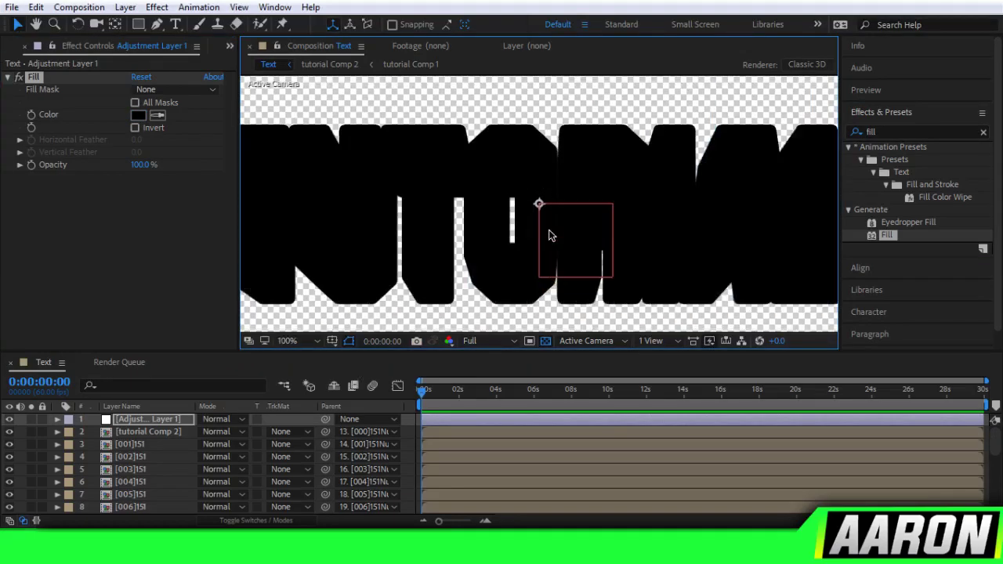
pyautogui.scroll(-3, 548, 232)
pyautogui.scroll(-4, 468, 210)
pyautogui.scroll(4, 468, 210)
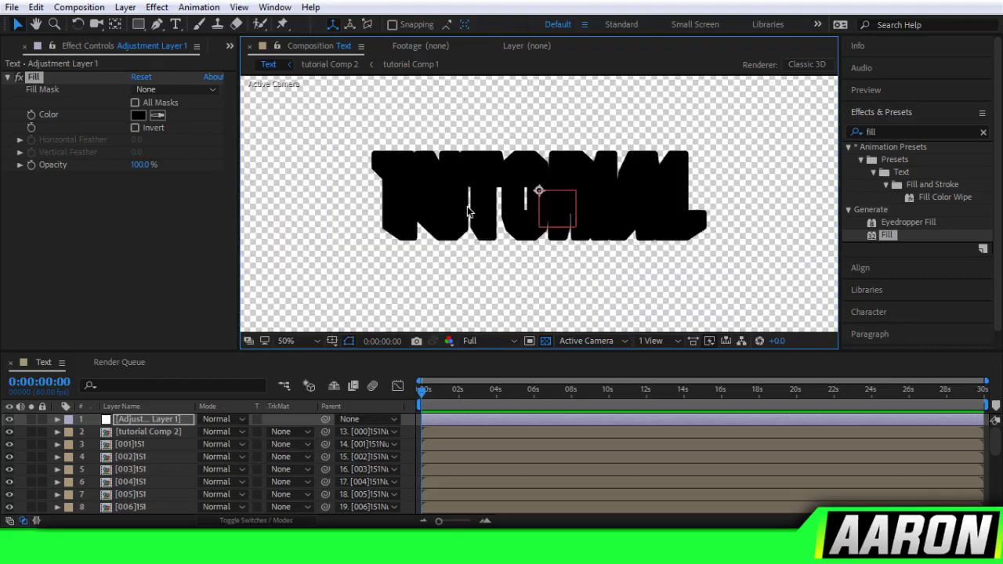
pyautogui.click(163, 420)
pyautogui.moveTo(184, 424); pyautogui.dragTo(188, 441)
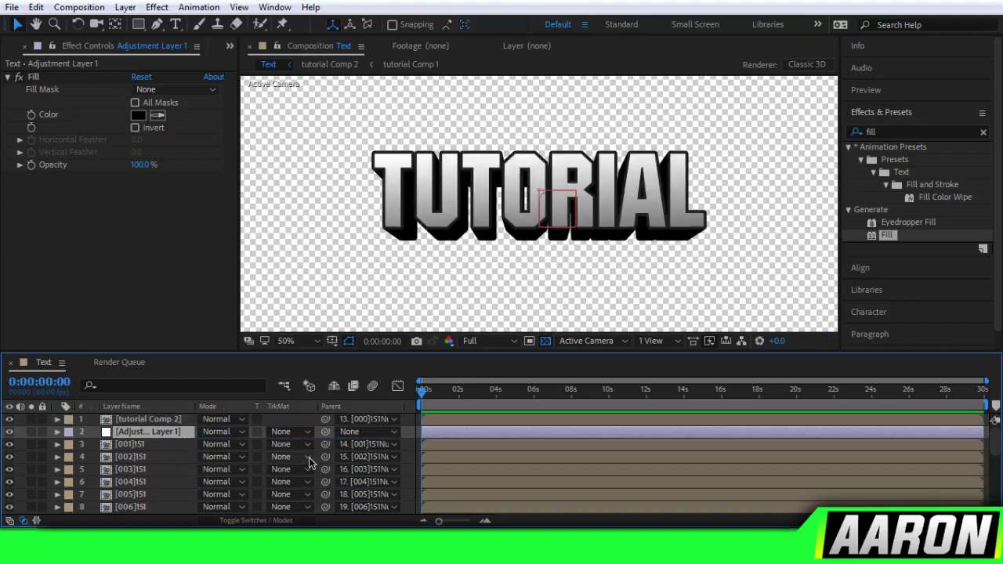
# Select every layer from tutorial Comp 2 down to Main[151] and pre-compose them as Pre-comp 1, moving all attributes into it.
pyautogui.scroll(2, 369, 298)
pyautogui.scroll(-2, 369, 298)
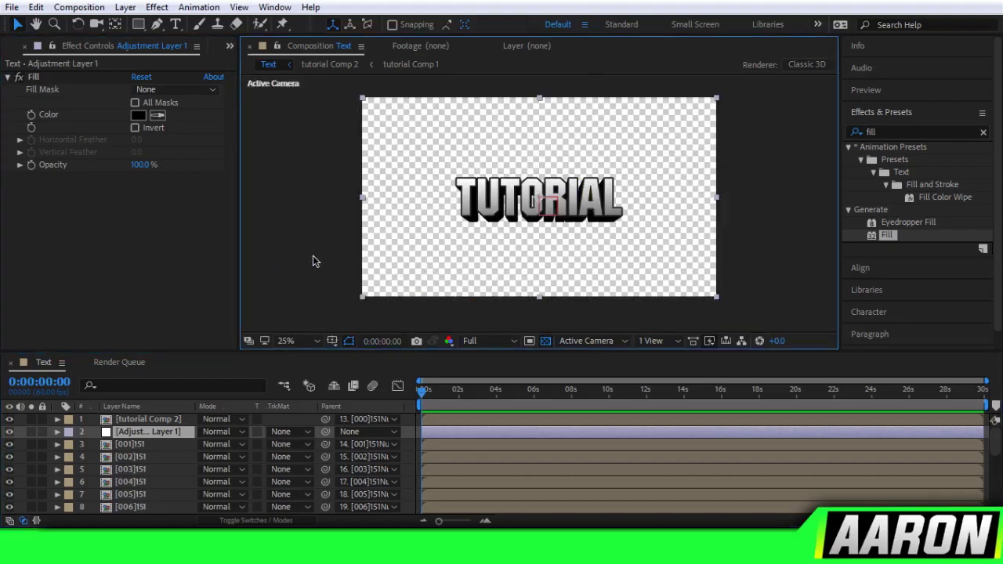
pyautogui.scroll(2, 443, 252)
pyautogui.scroll(-3, 443, 253)
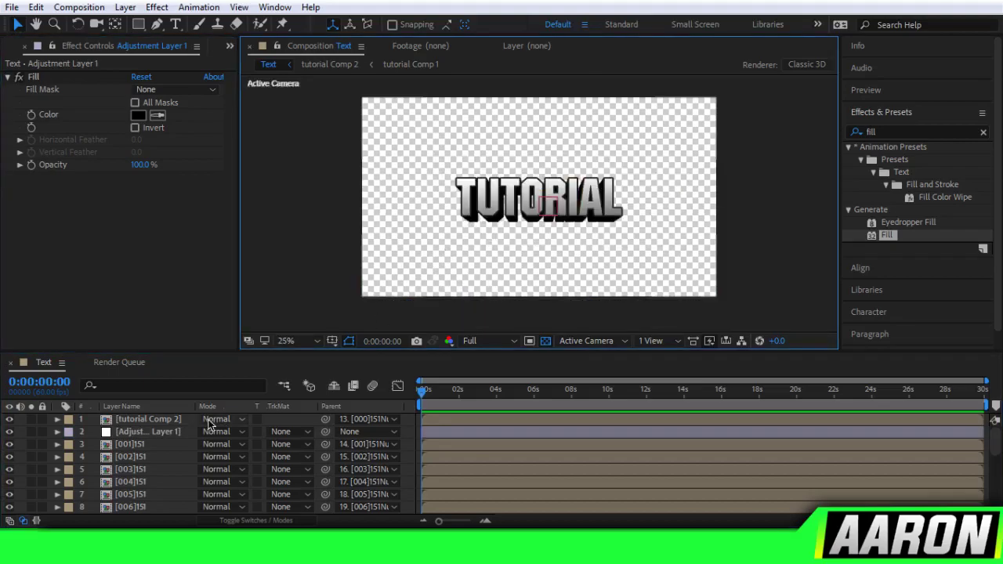
pyautogui.click(166, 423)
pyautogui.scroll(-5, 164, 427)
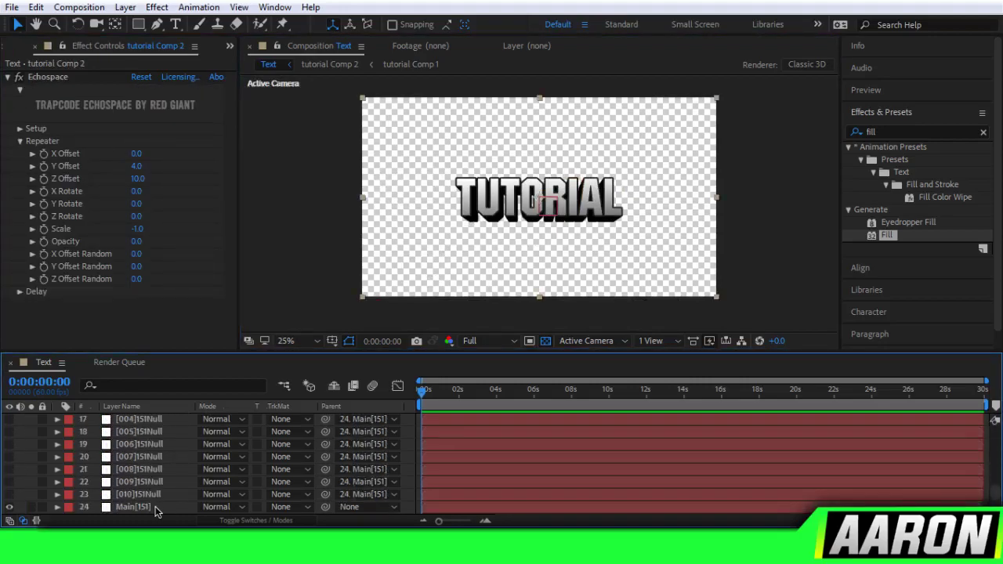
pyautogui.keyDown('shift'); pyautogui.click(138, 510); pyautogui.keyUp('shift')
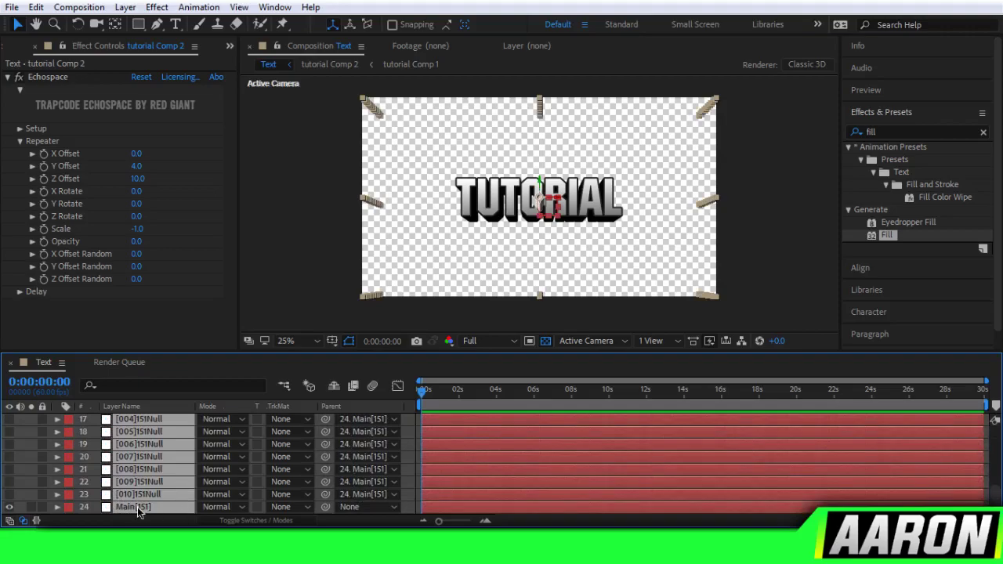
pyautogui.rightClick(153, 476)
pyautogui.click(235, 413)
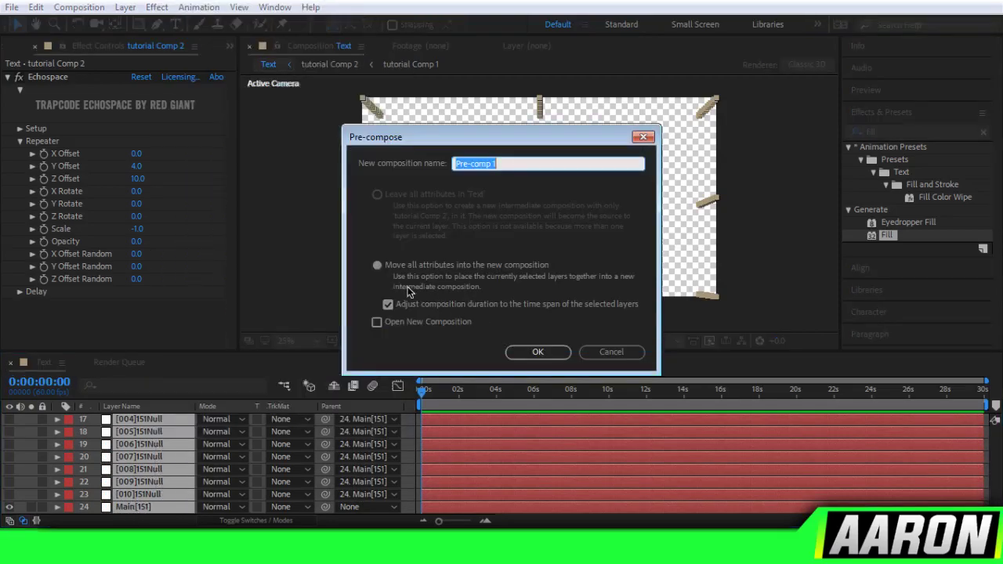
pyautogui.click(538, 353)
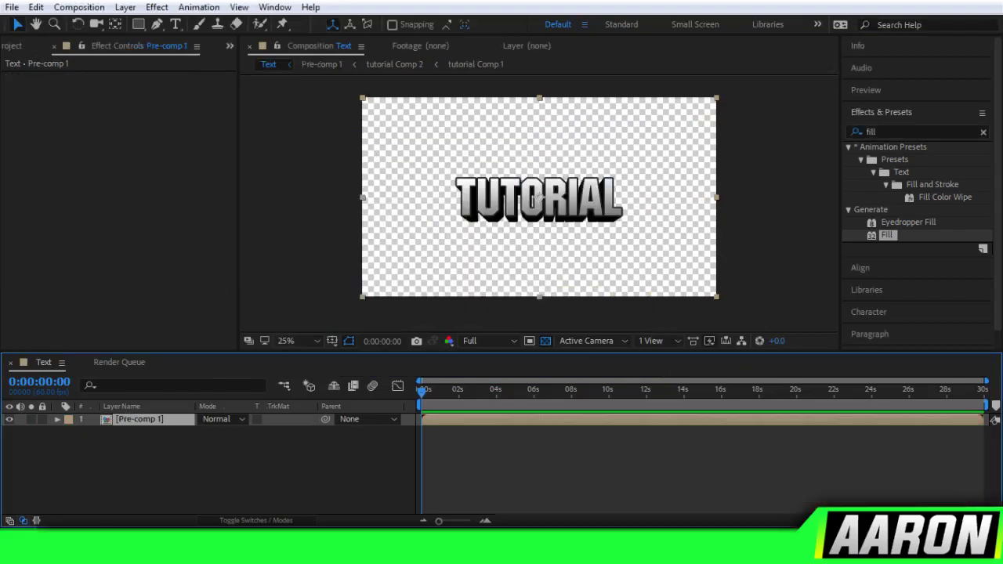
# Open Pre-comp 1 from the project to examine its layers, and close it again.
pyautogui.scroll(2, 612, 182)
pyautogui.scroll(-2, 611, 185)
pyautogui.click(226, 474)
pyautogui.click(163, 419)
pyautogui.click(14, 46)
pyautogui.click(49, 207)
pyautogui.click(99, 273)
pyautogui.click(188, 483)
pyautogui.doubleClick(48, 178)
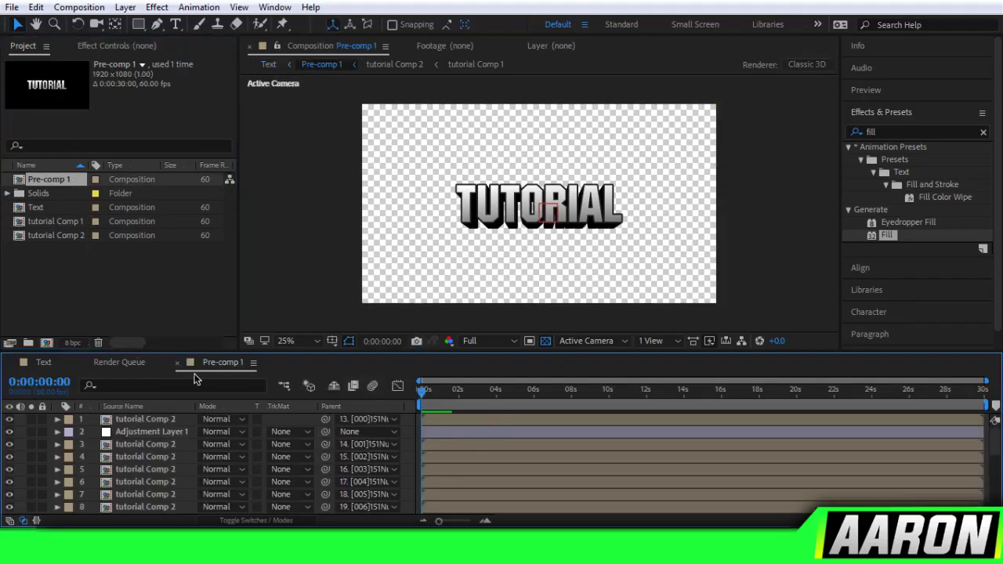
pyautogui.click(179, 363)
# Open tutorial Comp 1 to examine the original editable text layer, and return to the Text composition.
pyautogui.click(70, 222)
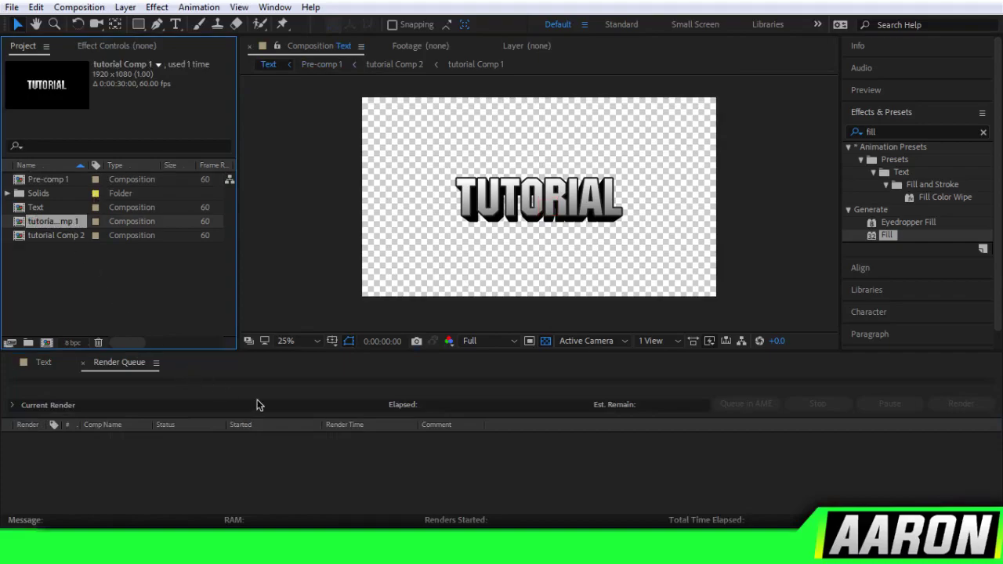
pyautogui.doubleClick(58, 223)
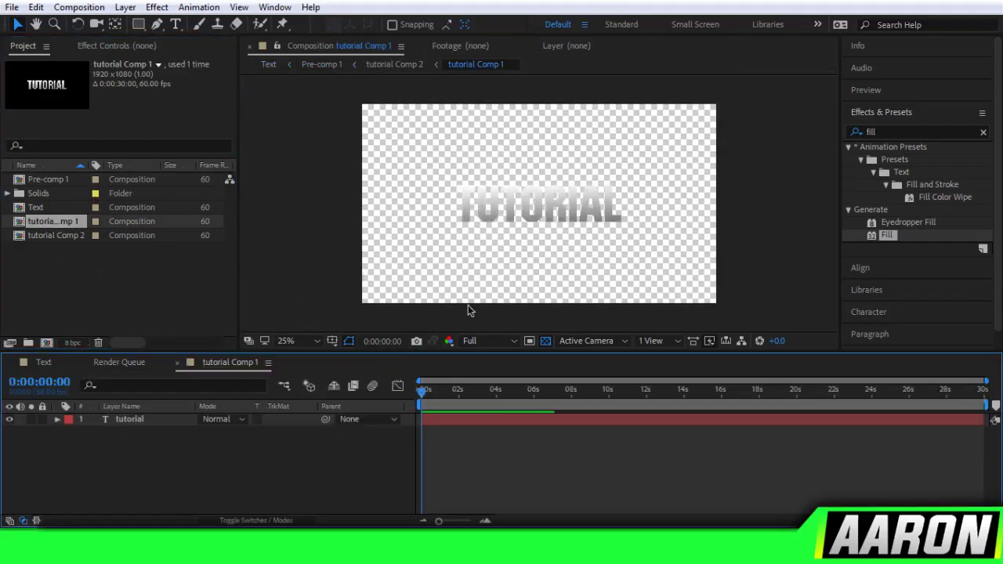
pyautogui.click(541, 206)
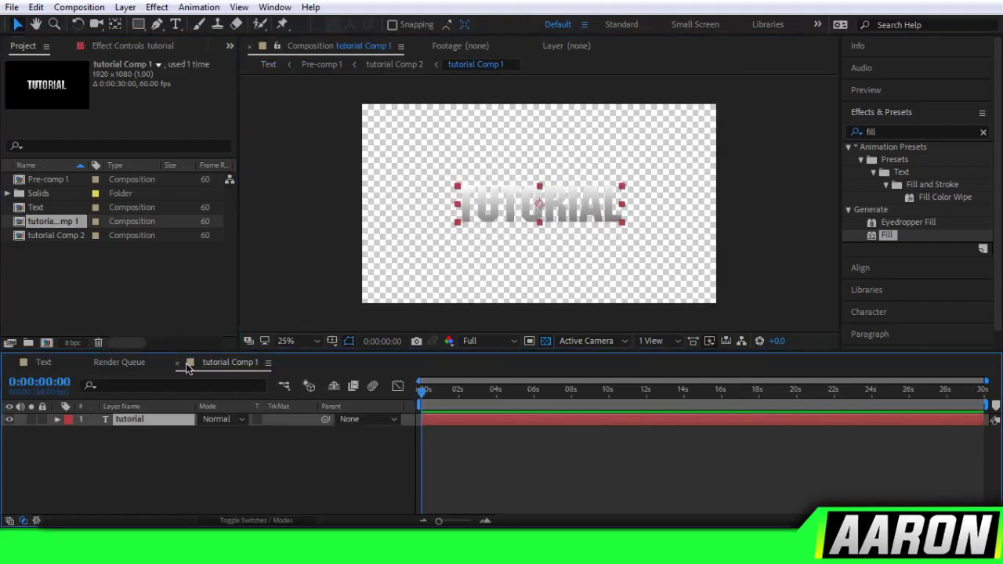
pyautogui.click(180, 363)
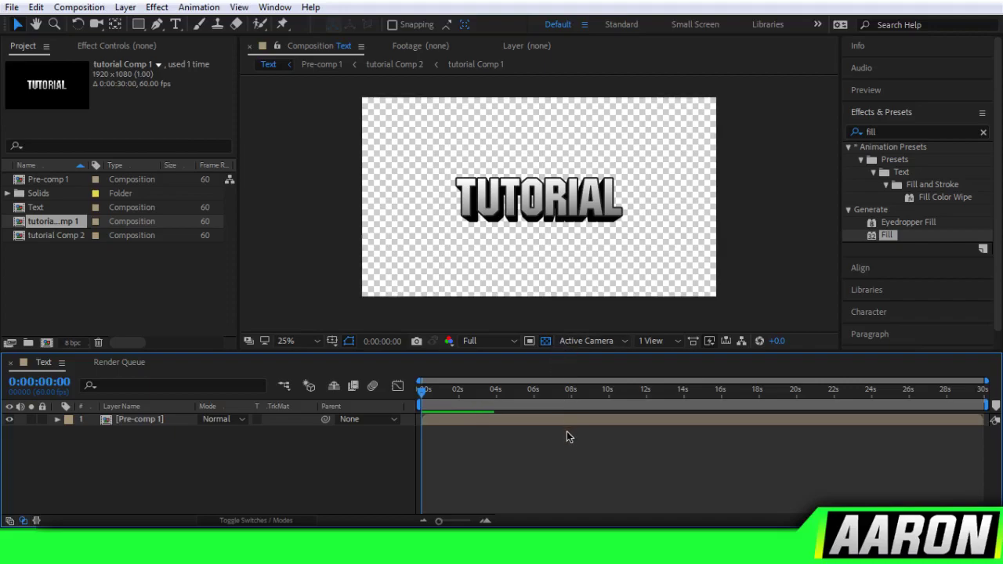
# Search the effects for "warp", apply Warp to the Pre-comp 1 layer, and set its Warp Style to Shell Lower.
pyautogui.click(923, 132)
pyautogui.write('warp')
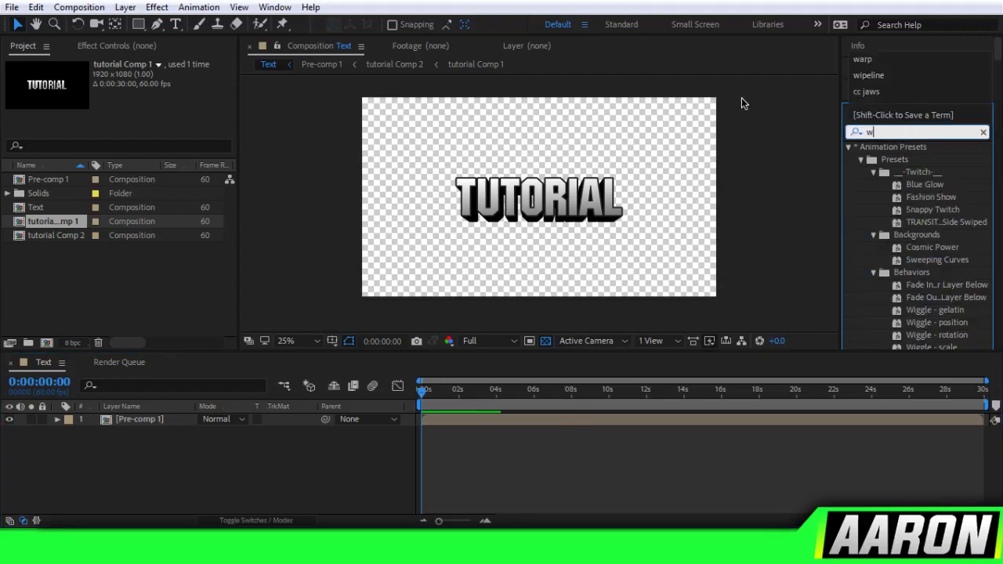
pyautogui.doubleClick(898, 299)
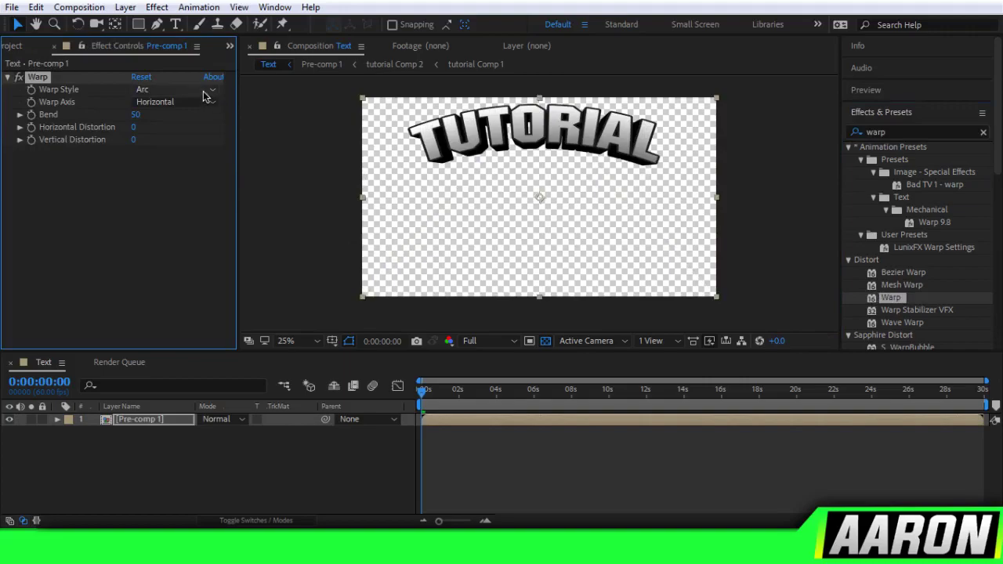
pyautogui.click(176, 89)
pyautogui.click(167, 96)
pyautogui.click(166, 91)
pyautogui.click(198, 194)
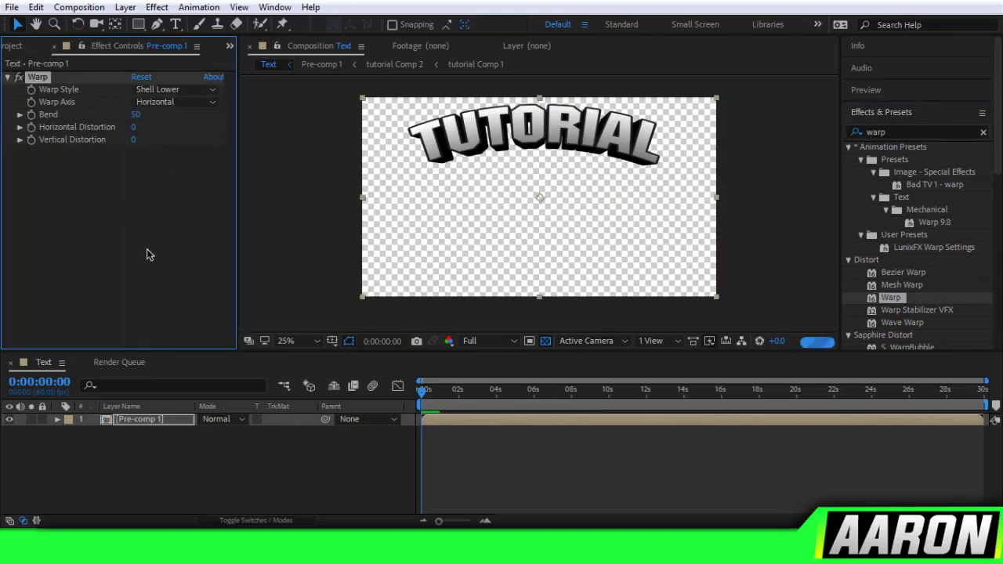
pyautogui.click(795, 202)
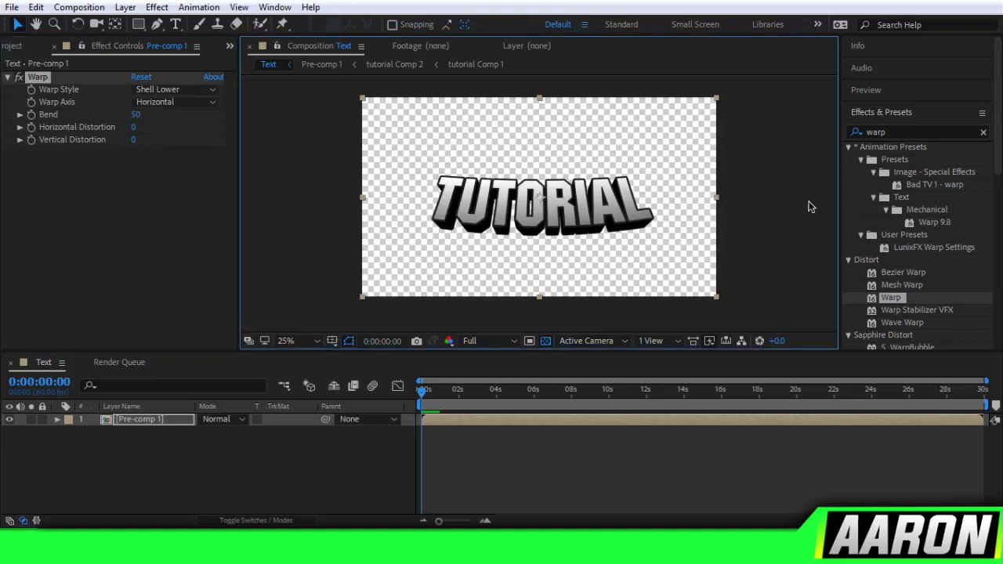
# Try a Bend of 100 on the Warp effect and inspect the curved lettering up close.
pyautogui.moveTo(140, 116); pyautogui.dragTo(200, 114)
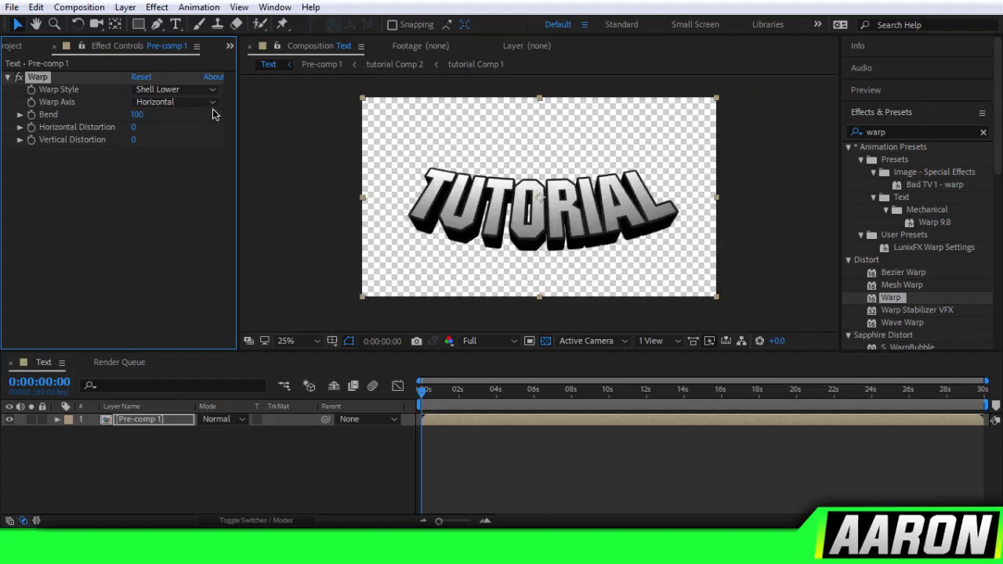
pyautogui.scroll(4, 614, 165)
pyautogui.scroll(-4, 612, 165)
pyautogui.click(313, 293)
pyautogui.press('.')
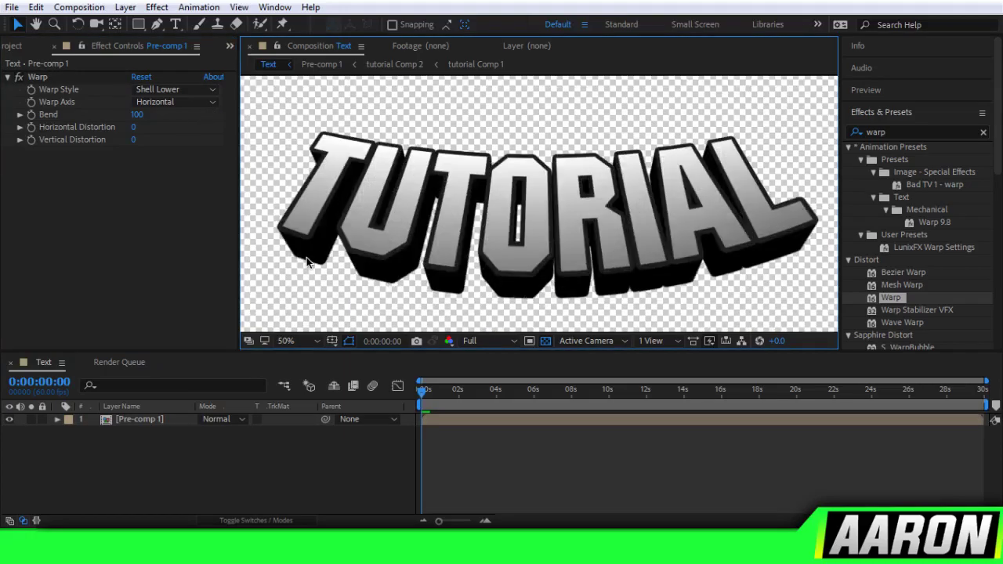
pyautogui.press(',')
pyautogui.press(',')
pyautogui.press('.')
pyautogui.press('.')
# Set the Warp effect's Bend to -30 and its Vertical Distortion to 10.
pyautogui.click(138, 115)
pyautogui.write('-100')
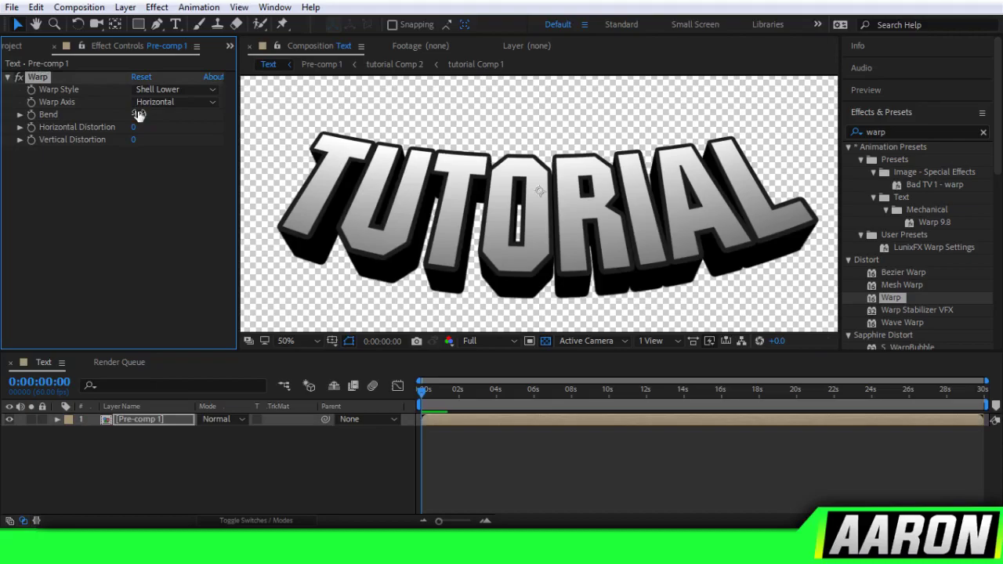
pyautogui.press('Return')
pyautogui.press(',')
pyautogui.click(139, 114)
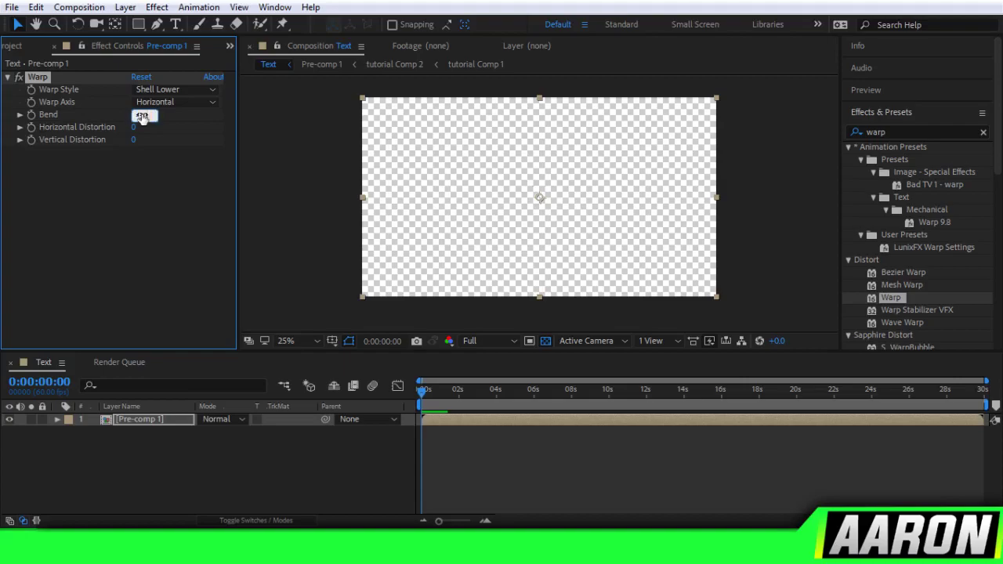
pyautogui.press('Return')
pyautogui.press('.')
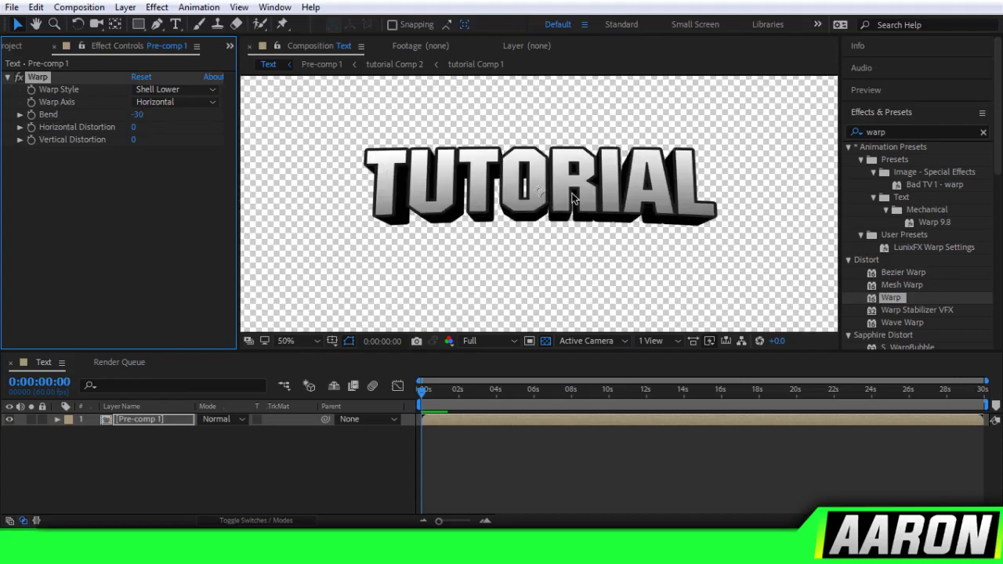
pyautogui.click(133, 140)
pyautogui.write('10')
pyautogui.press('Return')
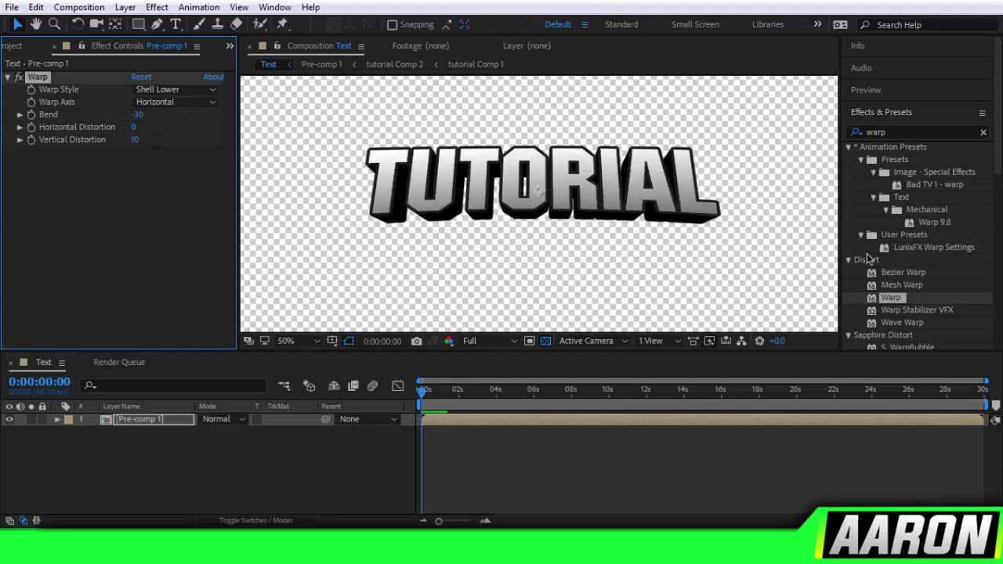
# Search the effects for "trans" and apply the Transform effect to the Pre-comp 1 layer.
pyautogui.click(909, 134)
pyautogui.write('t')
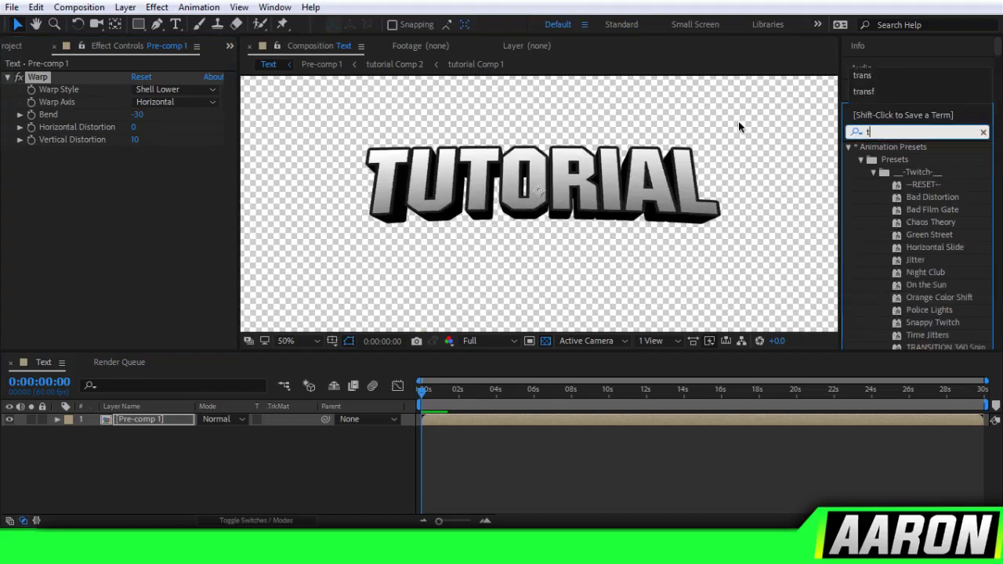
pyautogui.write('rans')
pyautogui.moveTo(912, 322); pyautogui.dragTo(189, 294)
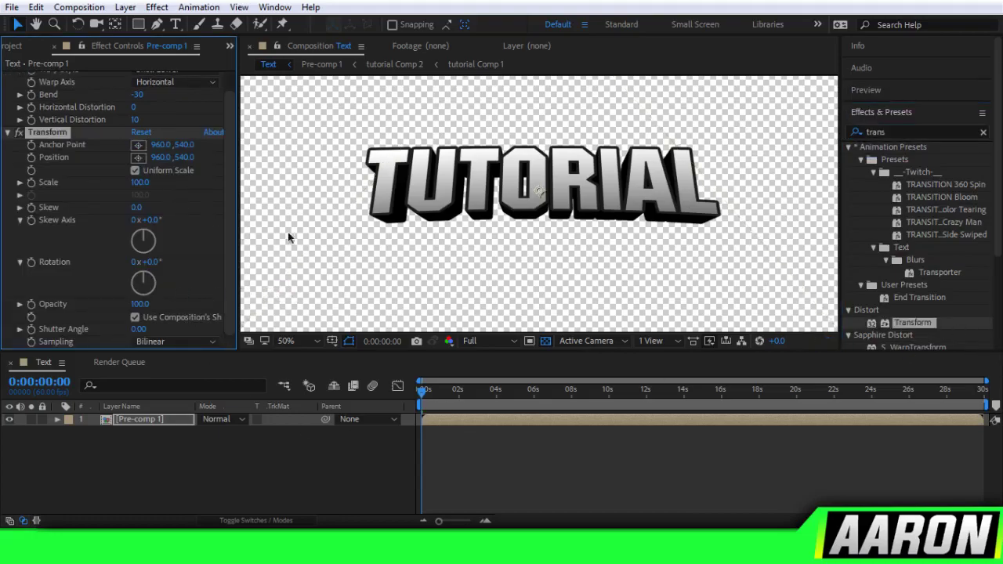
# Turn off Uniform Scale in the Transform effect and set Scale Height to 125, trying 120 first.
pyautogui.click(134, 170)
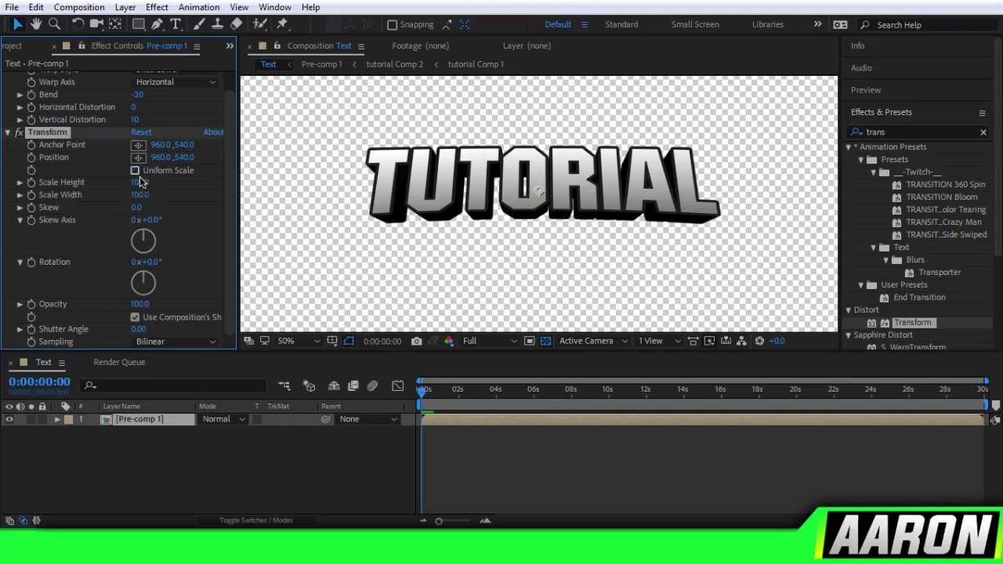
pyautogui.click(141, 183)
pyautogui.write('120')
pyautogui.press('Return')
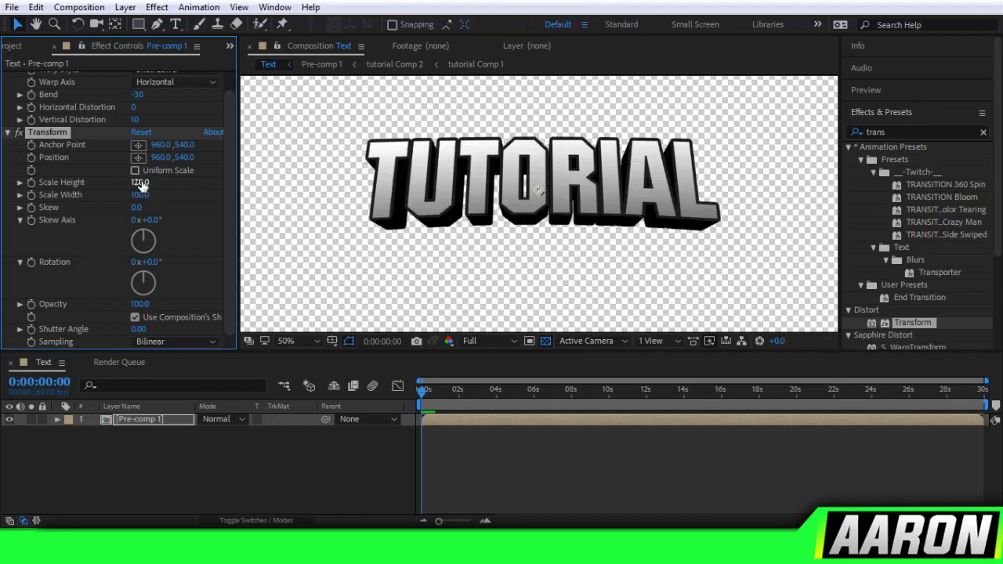
pyautogui.click(142, 182)
pyautogui.write('125')
pyautogui.press('Return')
pyautogui.press('.')
pyautogui.press(',')
pyautogui.press(',')
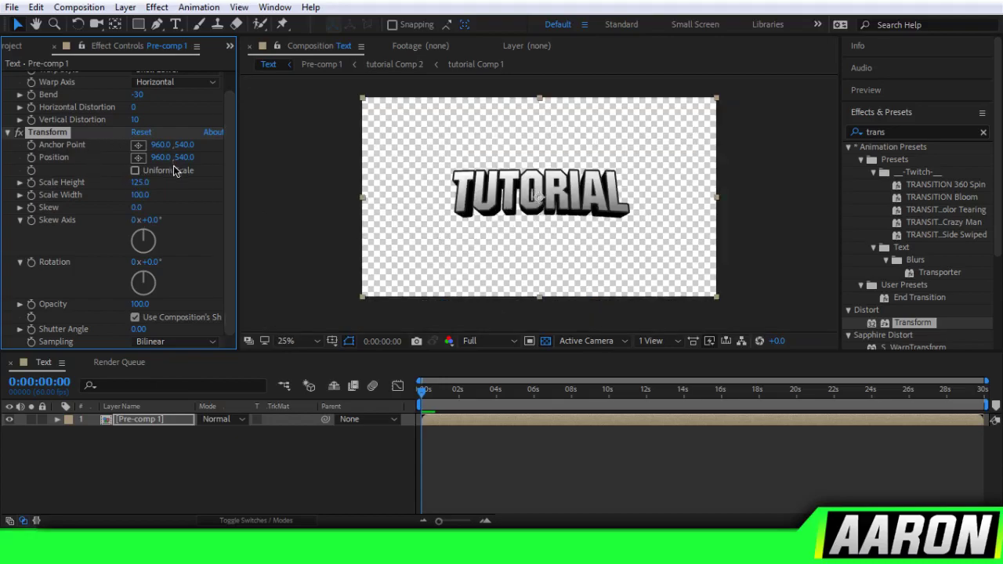
pyautogui.scroll(1, 190, 195)
pyautogui.press('.')
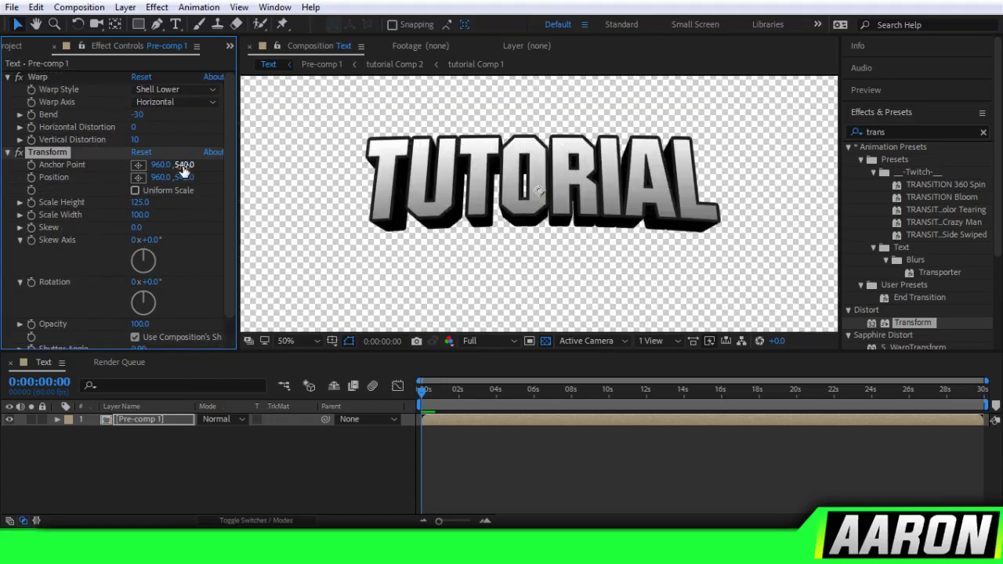
# Try a Transform Y Position of 558, then set the Position to 0, 0 and turn Uniform Scale on.
pyautogui.moveTo(188, 178); pyautogui.dragTo(205, 177)
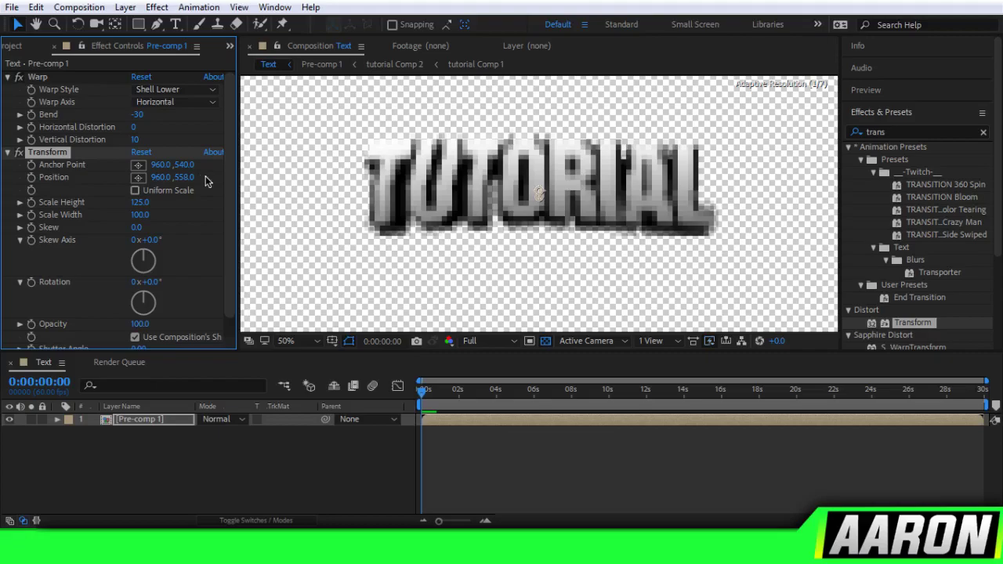
pyautogui.press(',')
pyautogui.click(185, 177)
pyautogui.write('0')
pyautogui.click(160, 178)
pyautogui.write('0')
pyautogui.click(185, 193)
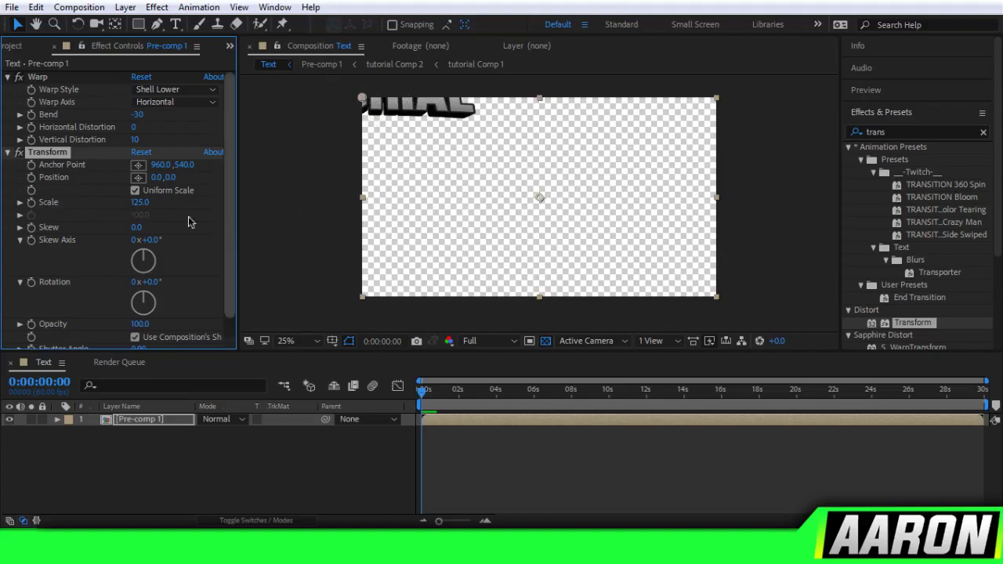
# Try Transform Positions of 1080, 0 and 0, 1080, then return the Position to 0, 0.
pyautogui.click(160, 177)
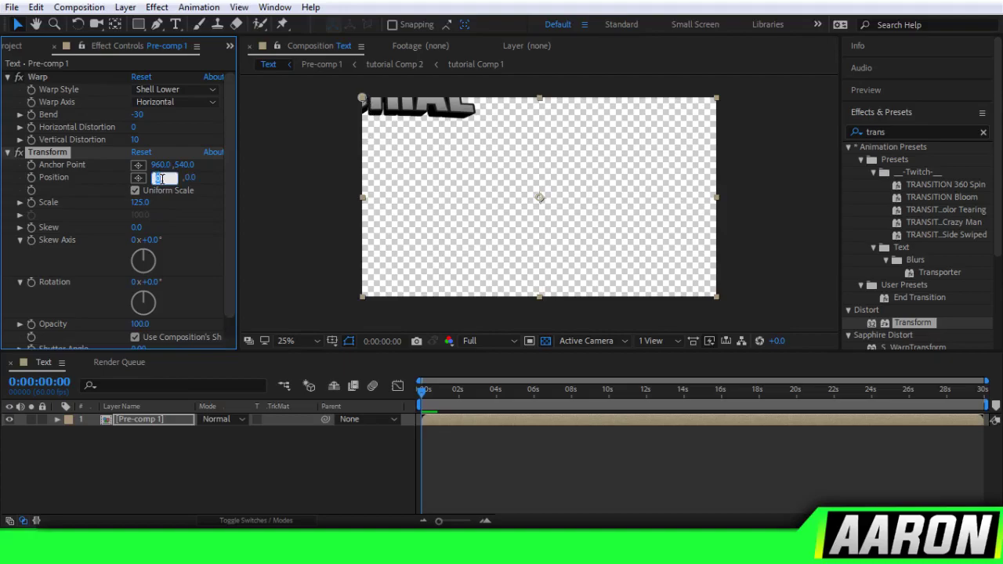
pyautogui.write('1080')
pyautogui.press('Return')
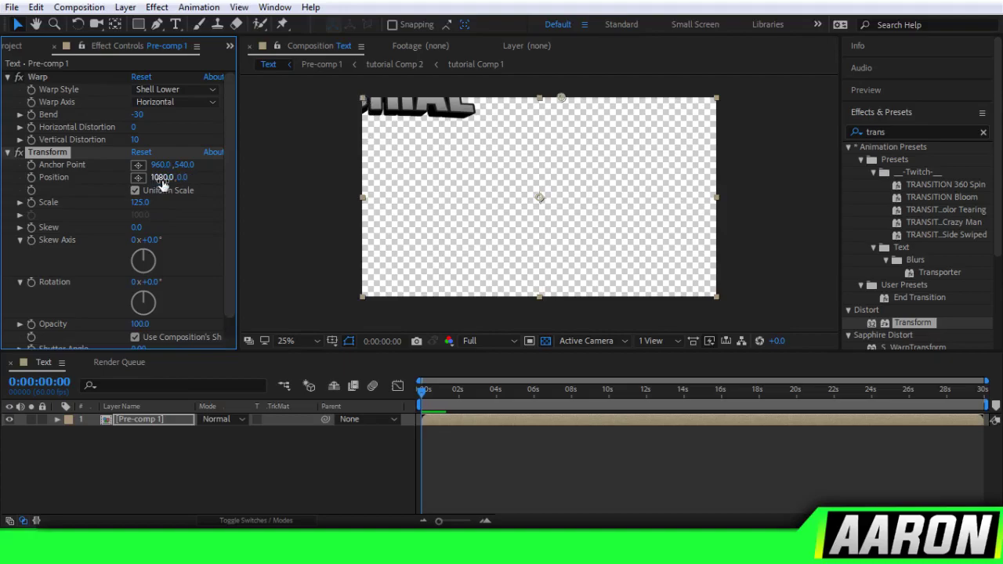
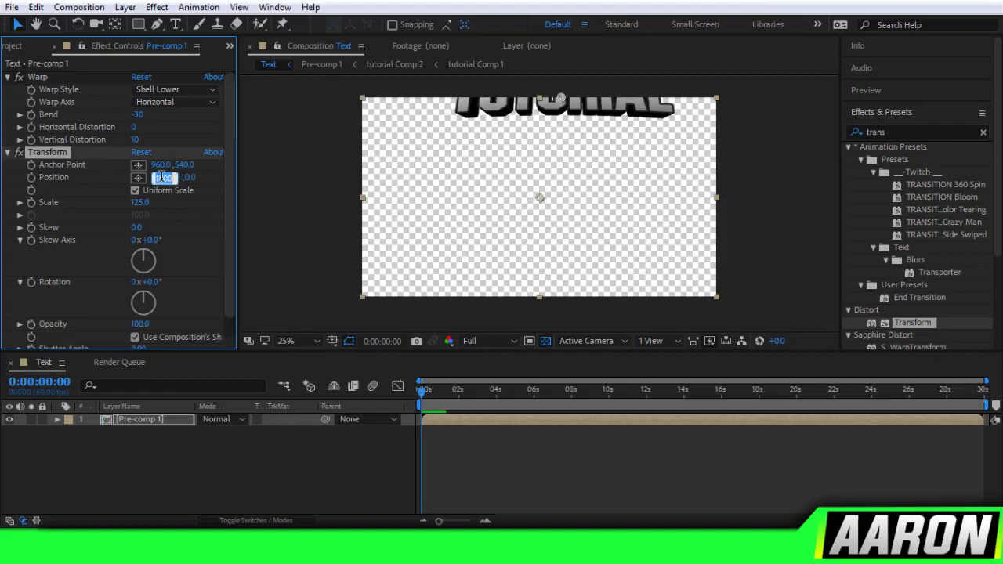
pyautogui.write('0')
pyautogui.press('Return')
pyautogui.click(174, 178)
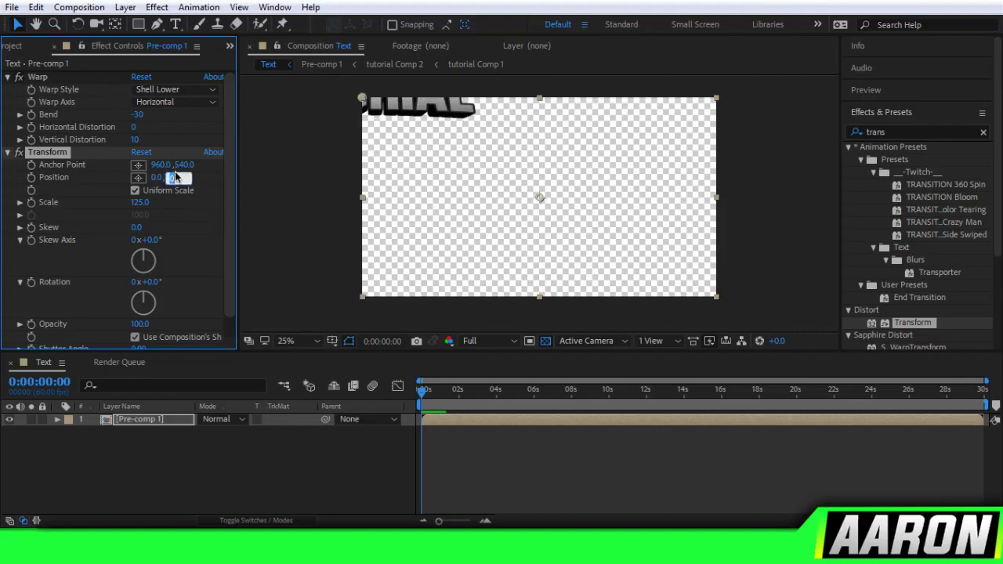
pyautogui.write('1080')
pyautogui.press('Return')
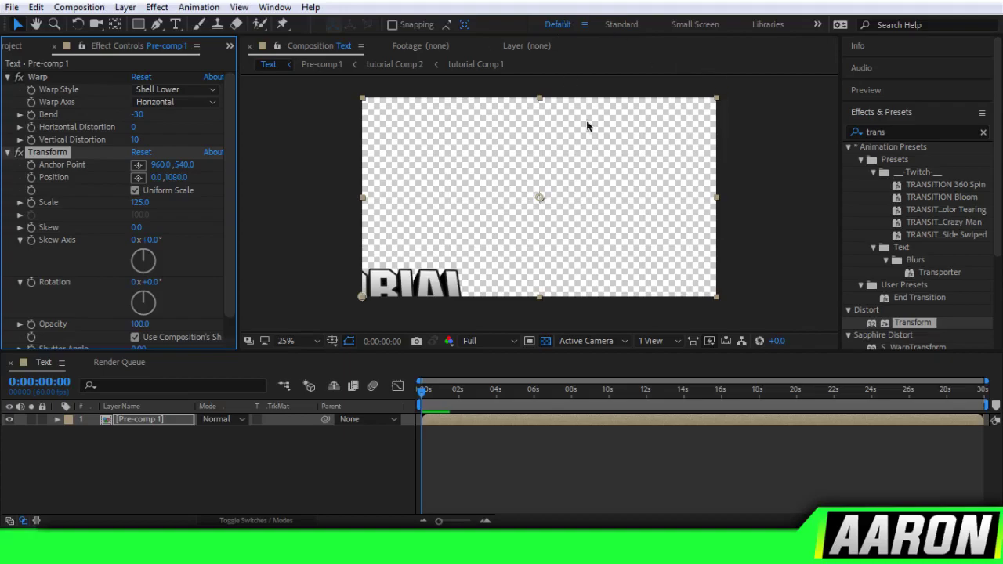
pyautogui.click(170, 177)
pyautogui.write('0')
pyautogui.press('Return')
# Apply the HDTV 1080 29.97 preset to the Text composition and set its frame rate to 60 fps.
pyautogui.click(61, 362)
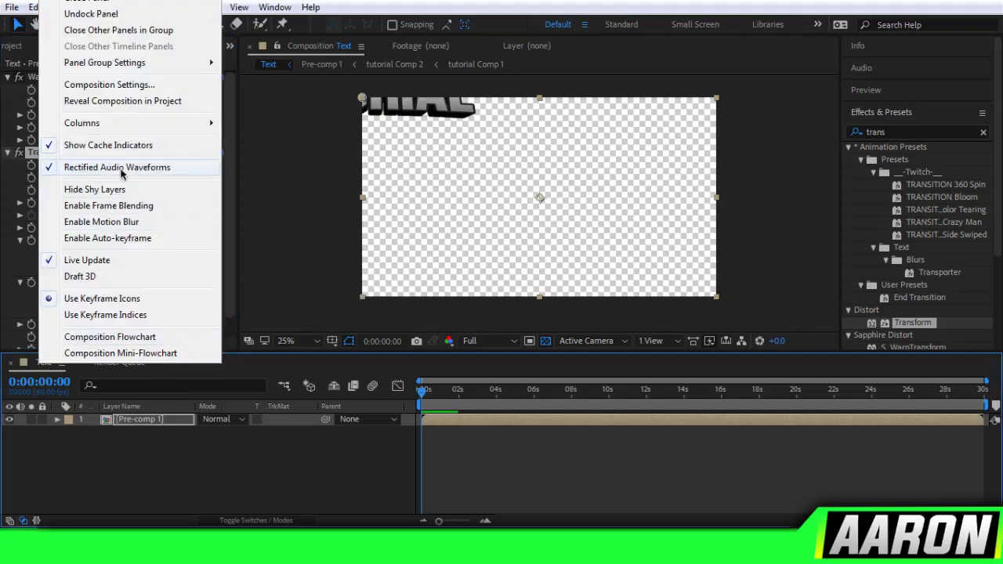
pyautogui.click(149, 88)
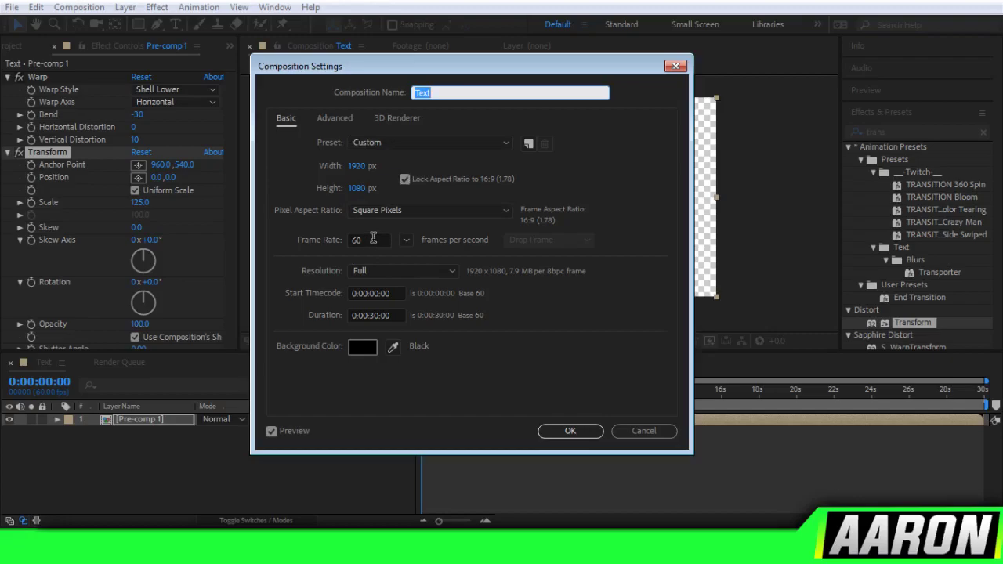
pyautogui.doubleClick(374, 239)
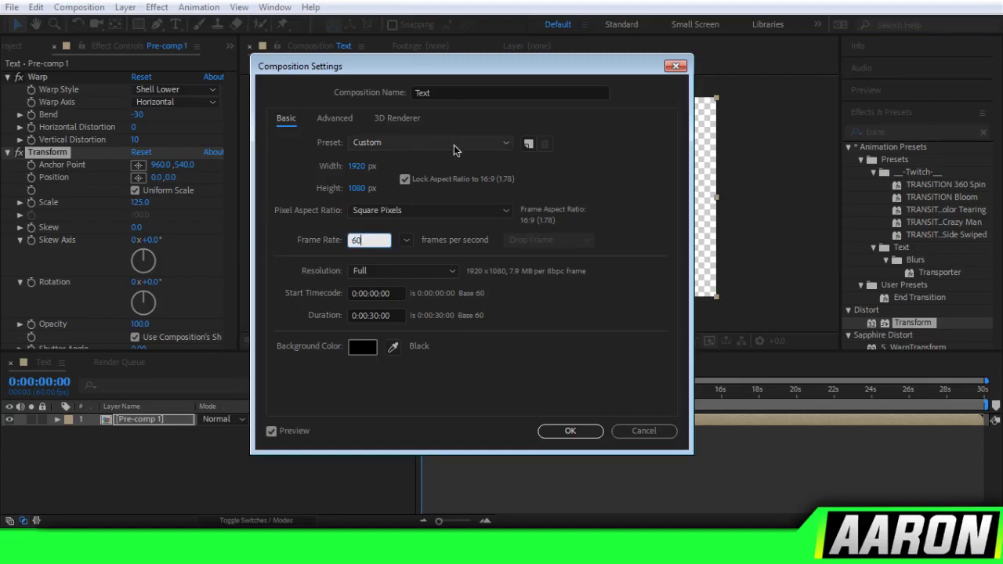
pyautogui.click(429, 143)
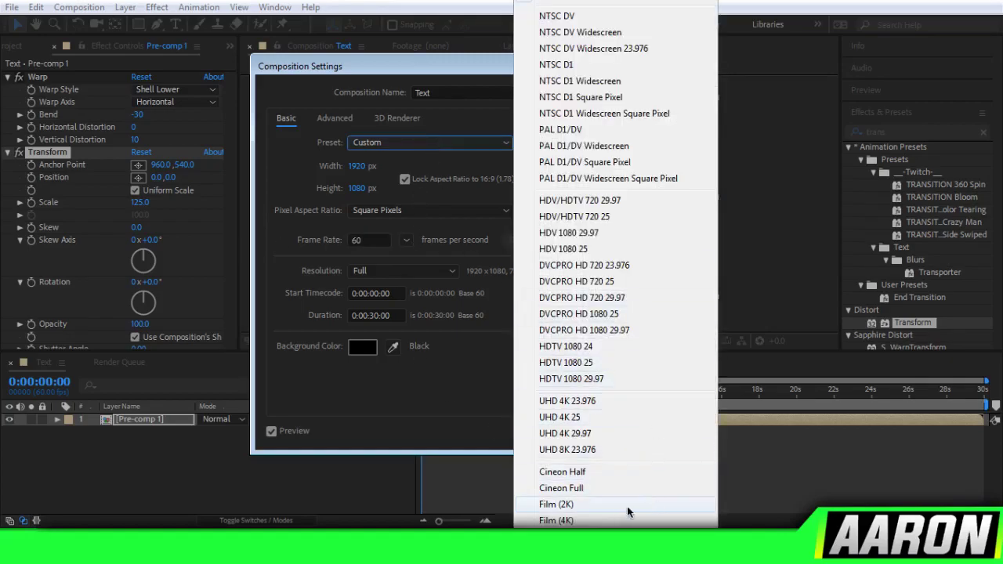
pyautogui.click(586, 384)
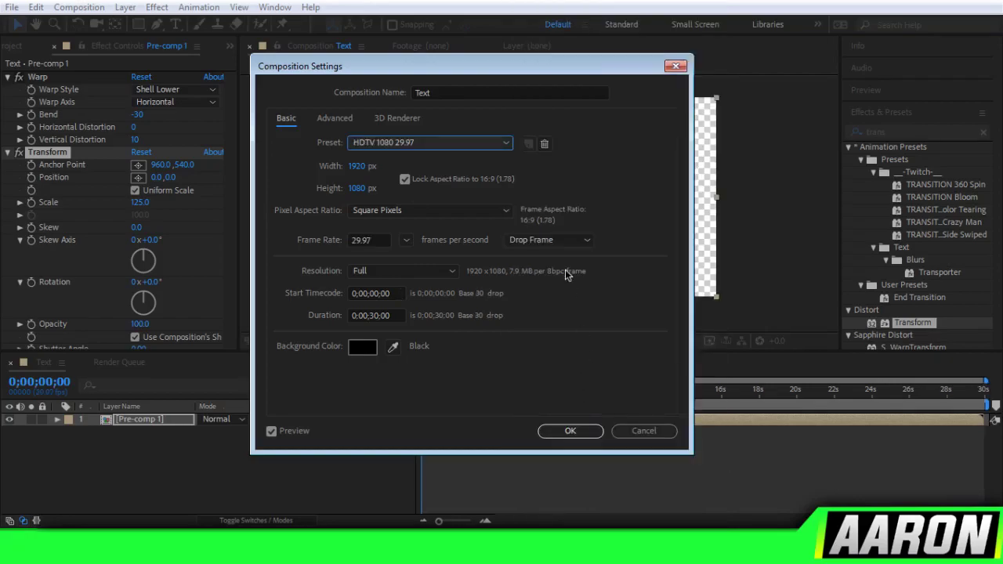
pyautogui.doubleClick(390, 242)
pyautogui.write('60')
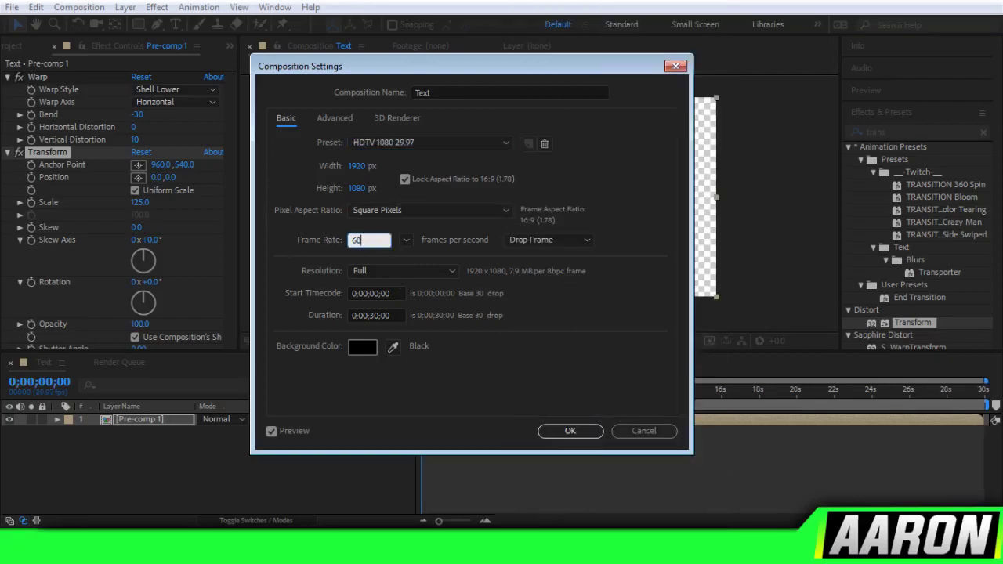
pyautogui.click(578, 436)
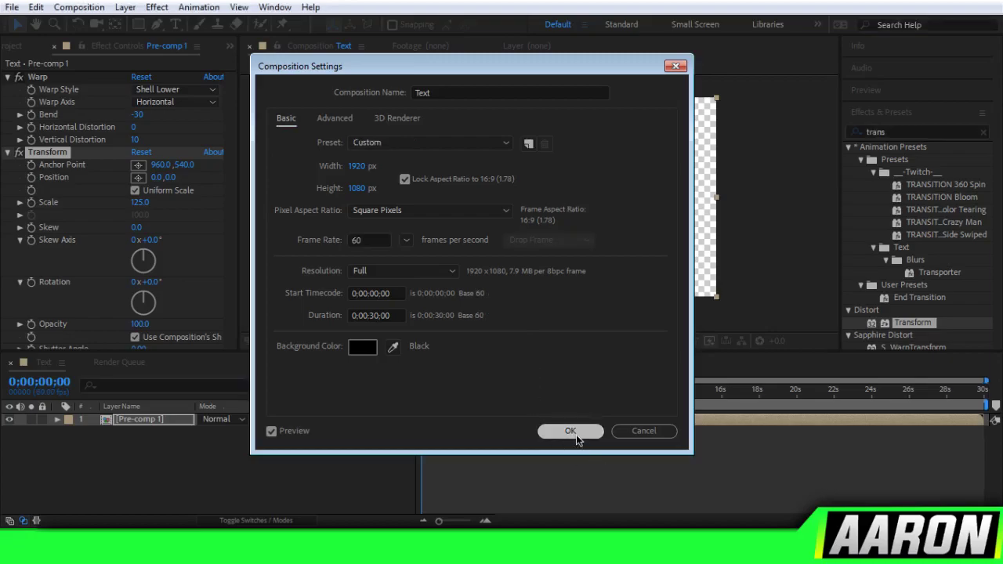
# Set the Transform effect's Position to 960, 540 and turn off Uniform Scale.
pyautogui.click(155, 177)
pyautogui.write('9')
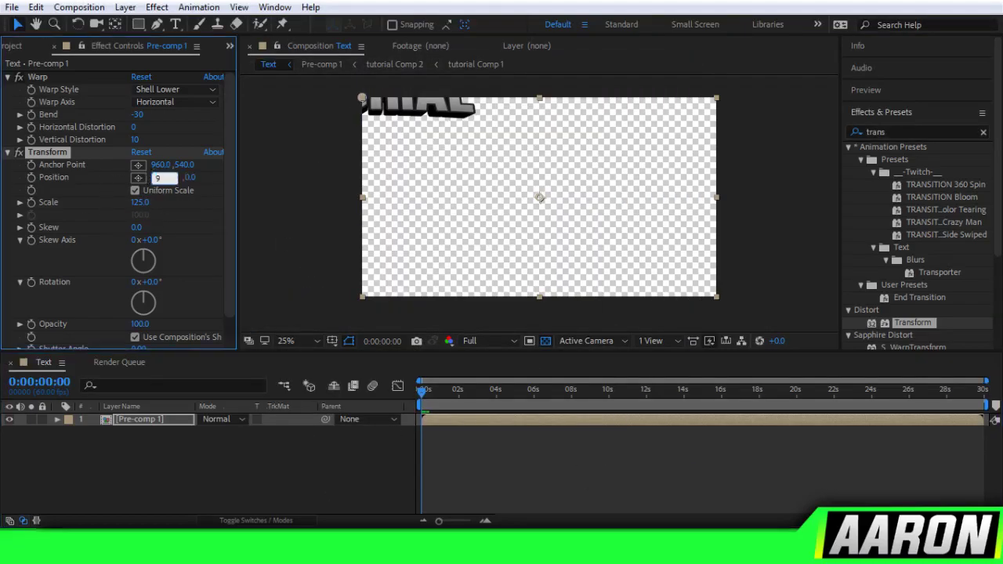
pyautogui.write('60')
pyautogui.press('Return')
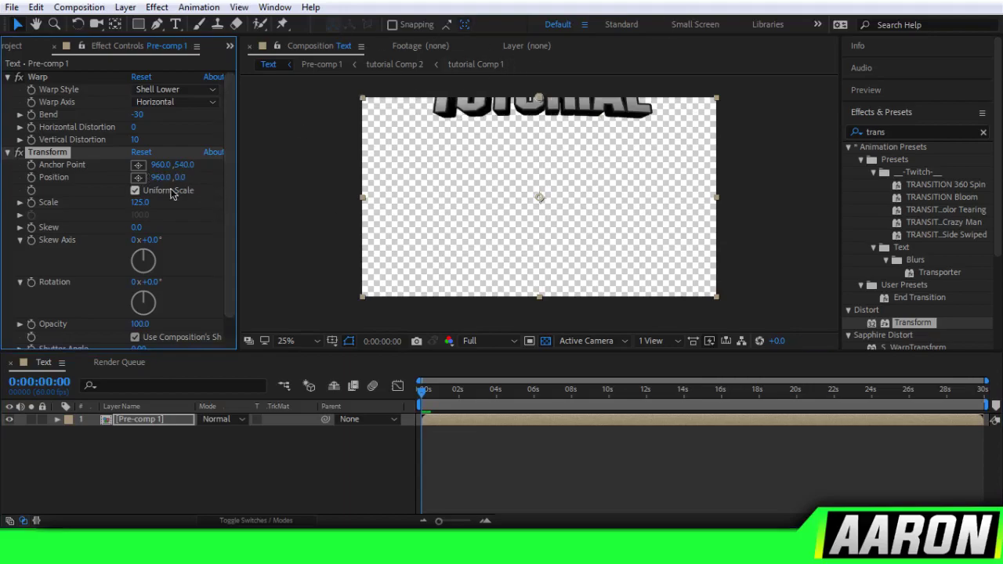
pyautogui.click(159, 178)
pyautogui.press('Return')
pyautogui.click(180, 178)
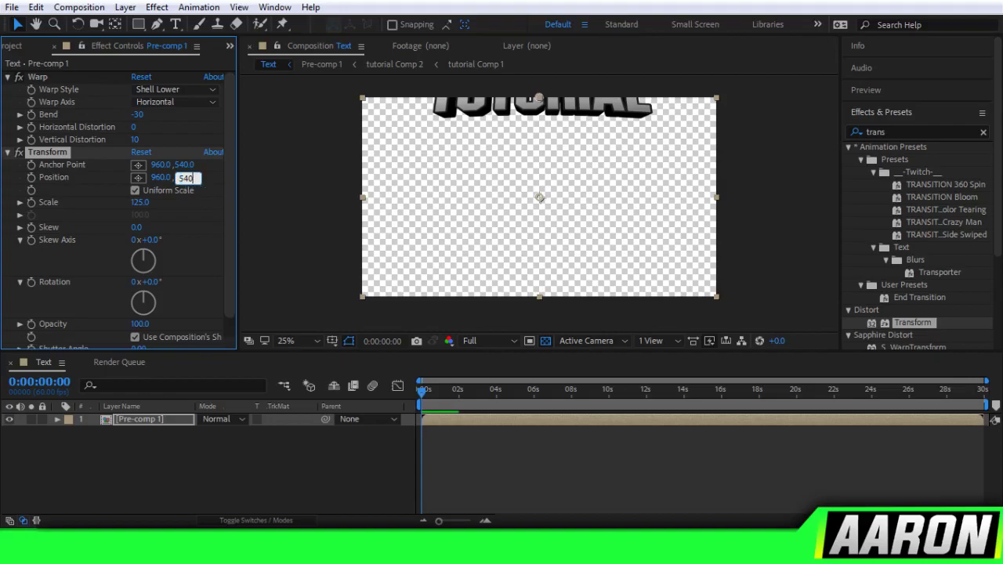
pyautogui.write('540')
pyautogui.press('Return')
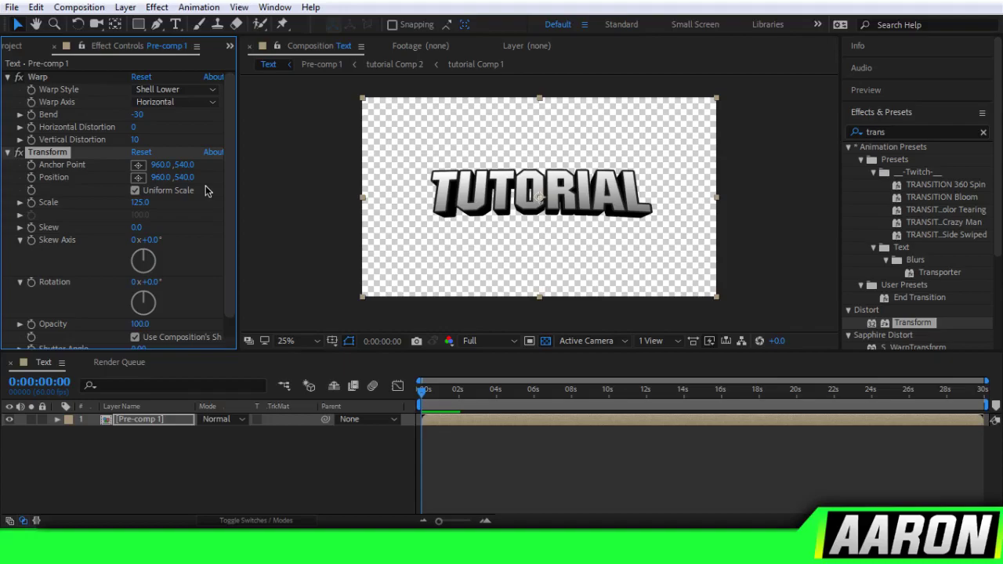
pyautogui.click(135, 190)
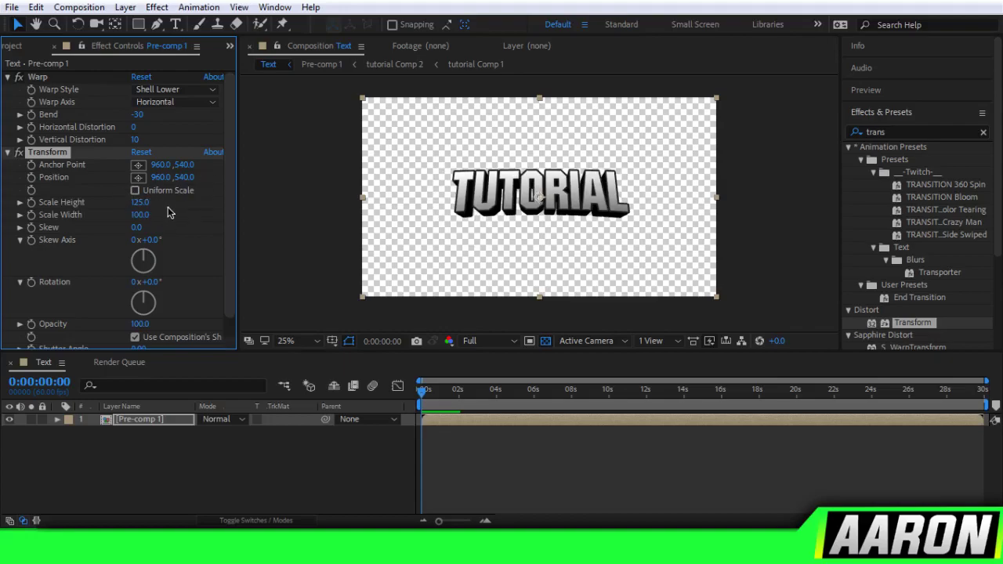
pyautogui.scroll(1, 555, 233)
pyautogui.scroll(-1, 555, 233)
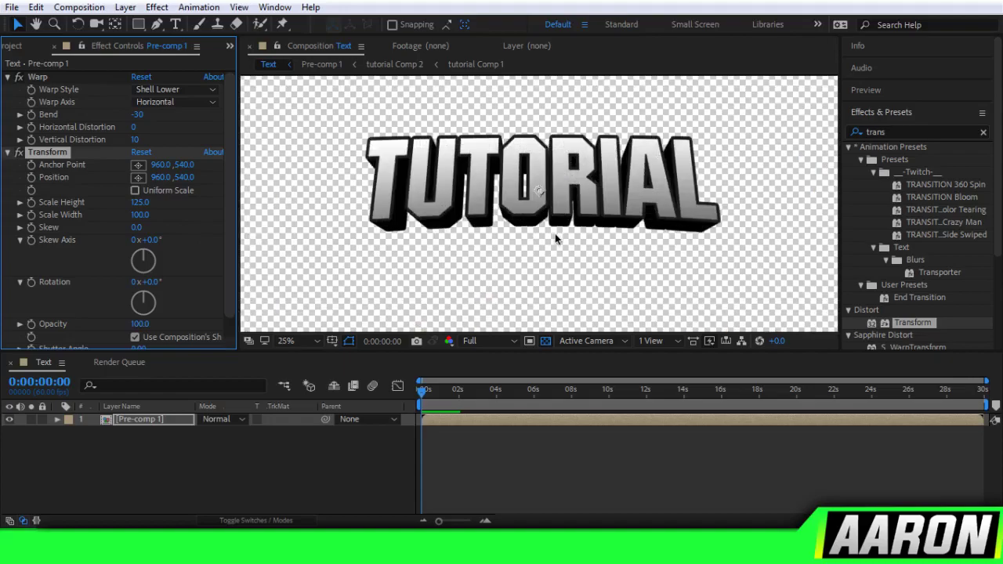
pyautogui.press(',')
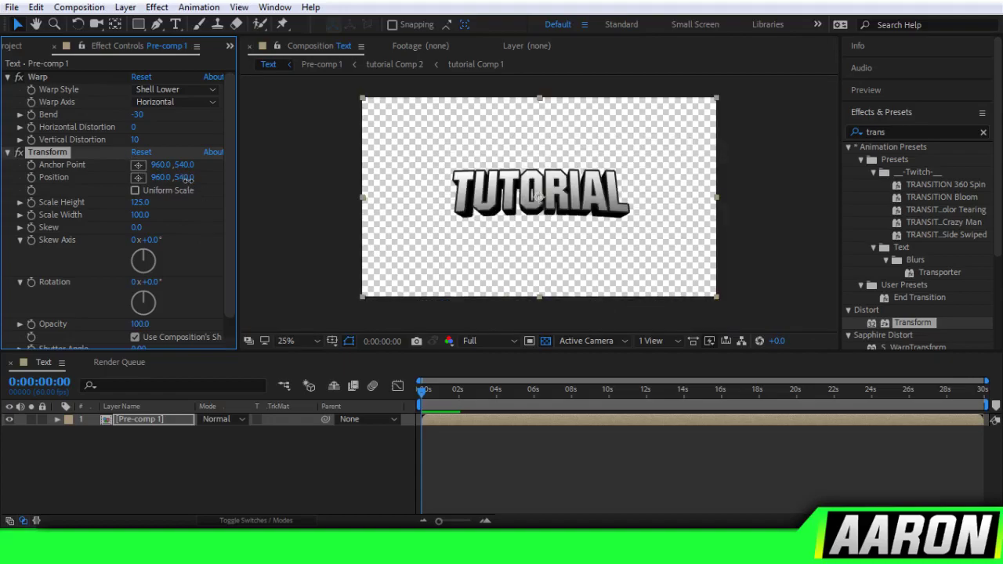
# Lower the text to a Transform Y Position of 581 and show the proportional grid to check its vertical centering.
pyautogui.moveTo(188, 179); pyautogui.dragTo(201, 177)
pyautogui.press('.')
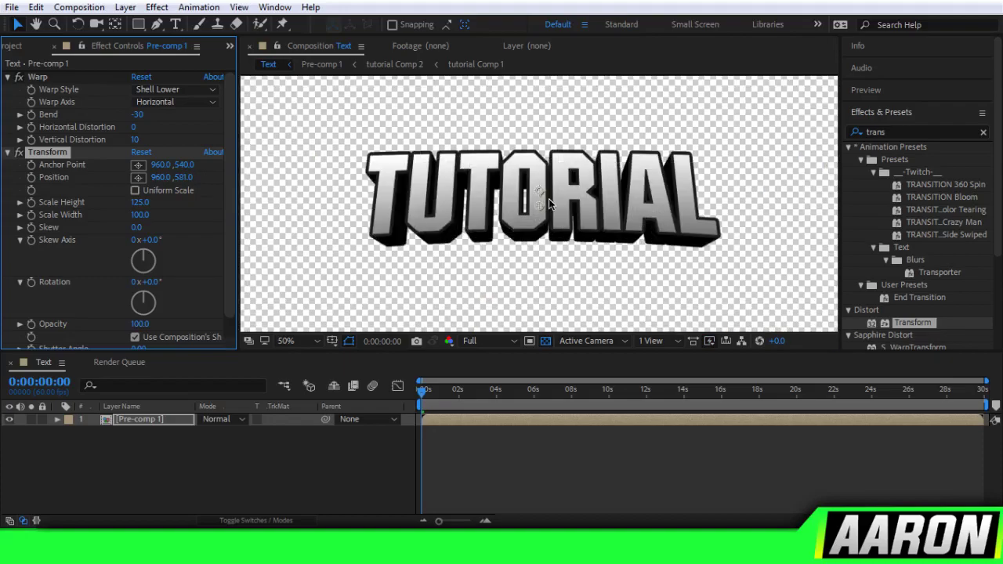
pyautogui.click(332, 340)
pyautogui.click(362, 395)
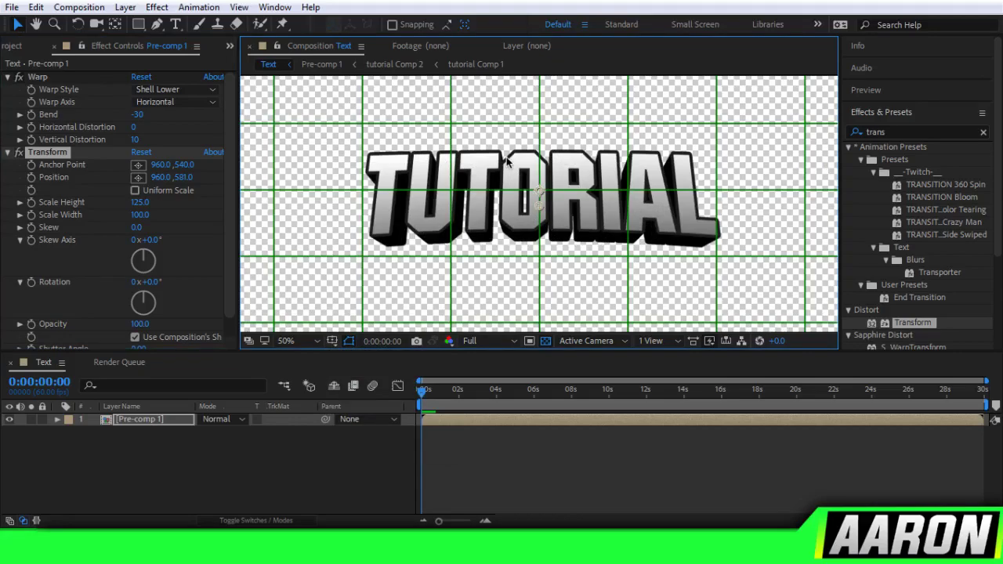
pyautogui.press(',')
pyautogui.press('.')
pyautogui.press('.')
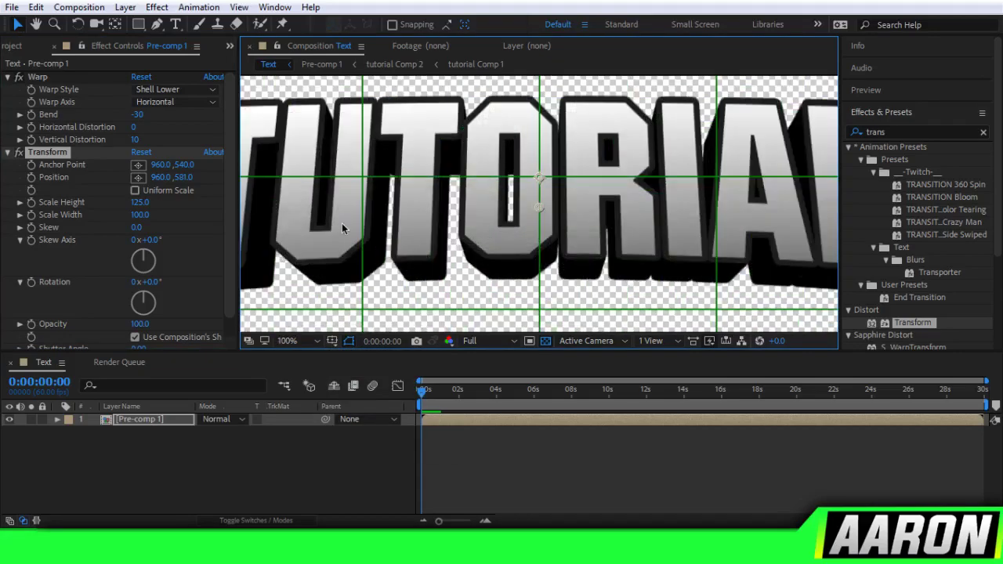
# Fine-tune the text's vertical centering against the grid by setting the Transform Y Position to 575.
pyautogui.moveTo(182, 177); pyautogui.dragTo(181, 179)
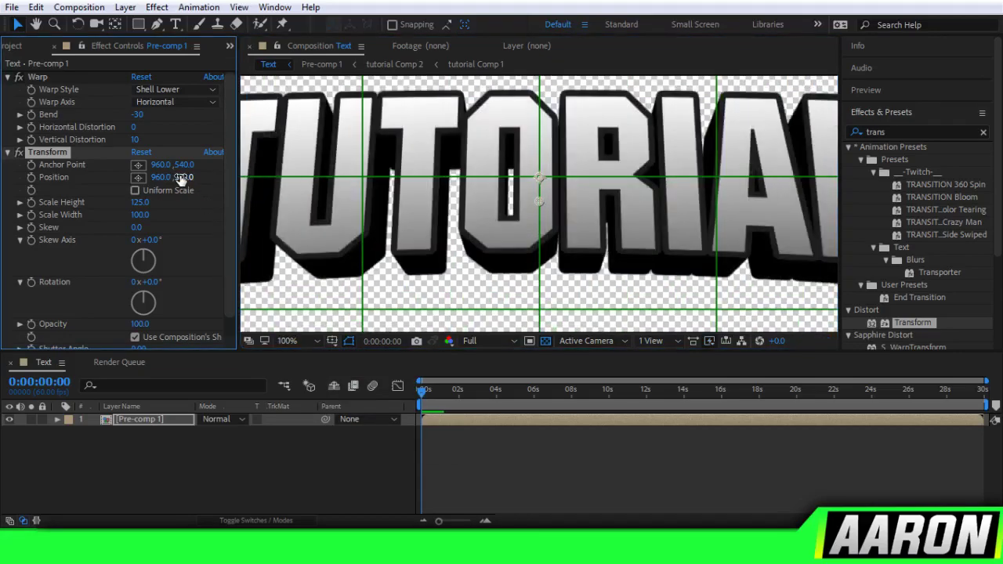
pyautogui.click(183, 177)
pyautogui.write('575')
pyautogui.press('Return')
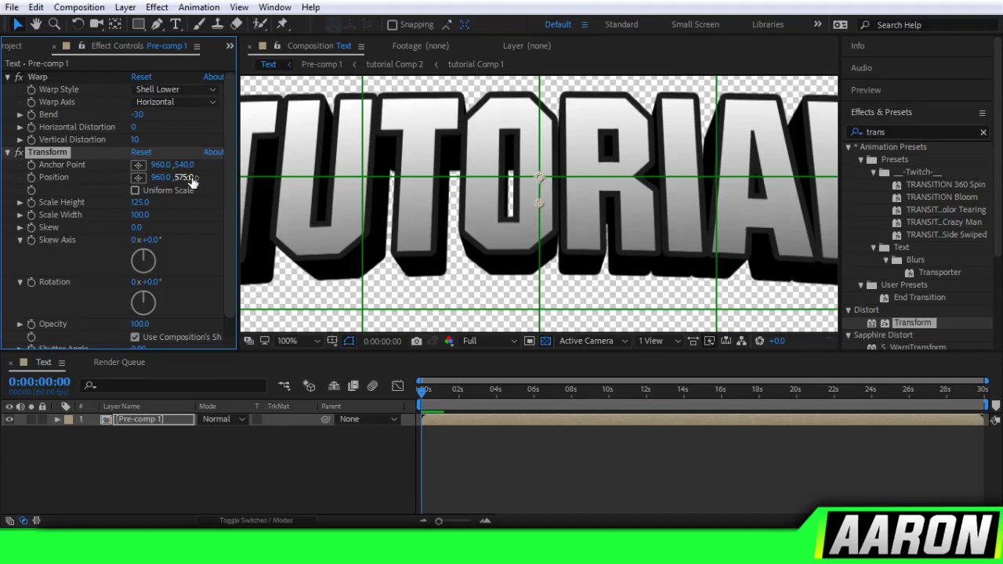
pyautogui.press(',')
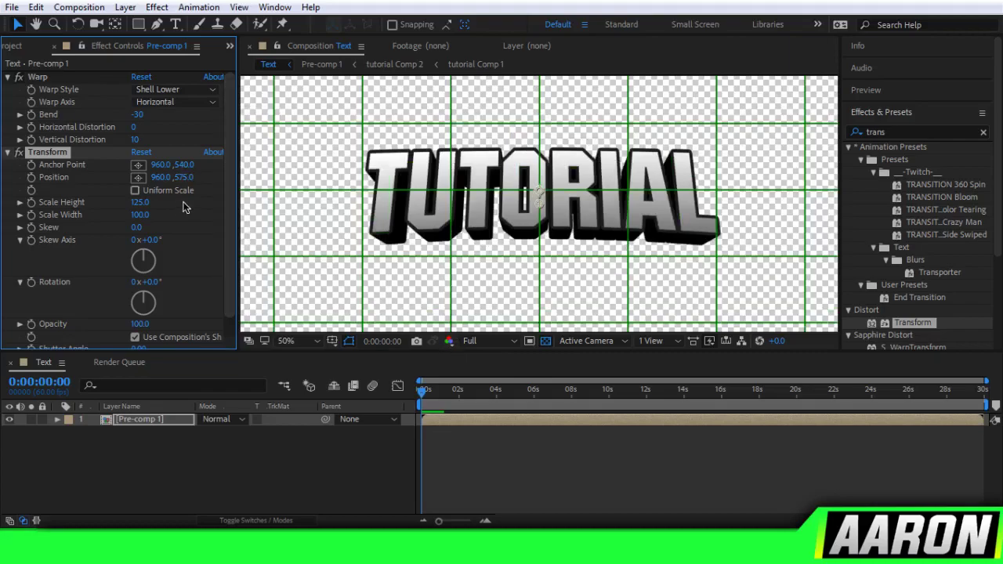
pyautogui.press(',')
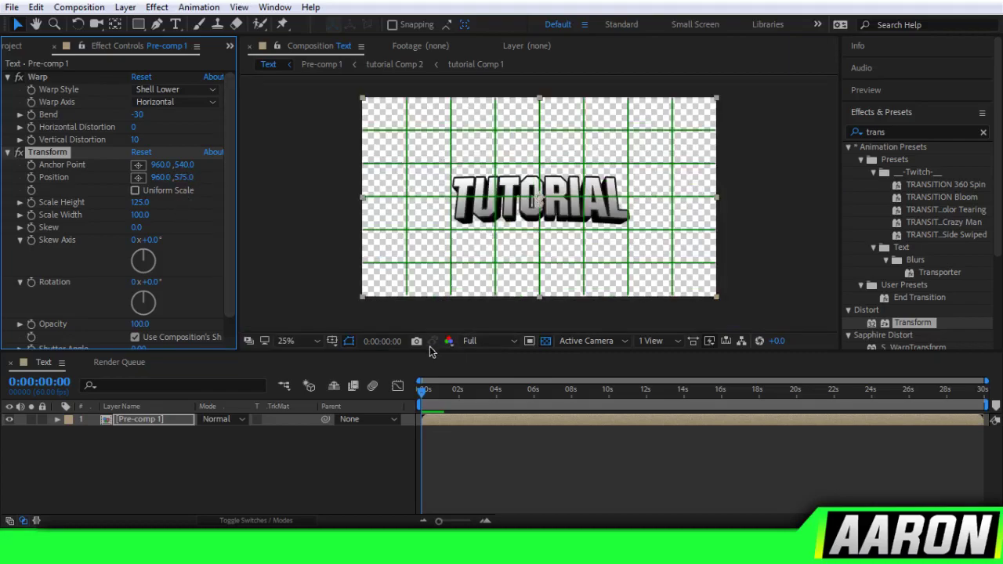
# Hide the composition grid, deselect the Pre-comp 1 layer, and inspect the finished lettering.
pyautogui.click(333, 341)
pyautogui.click(369, 376)
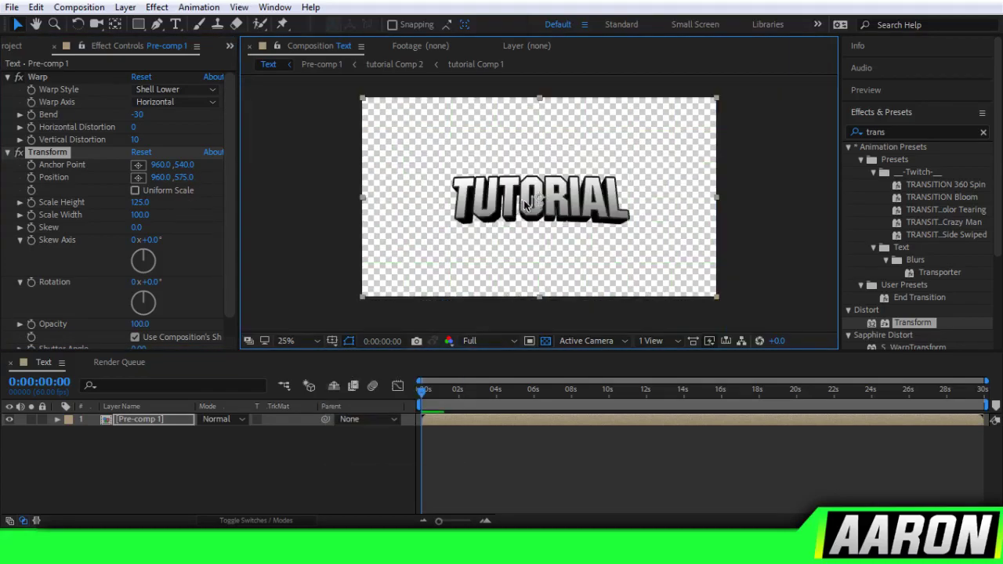
pyautogui.click(776, 196)
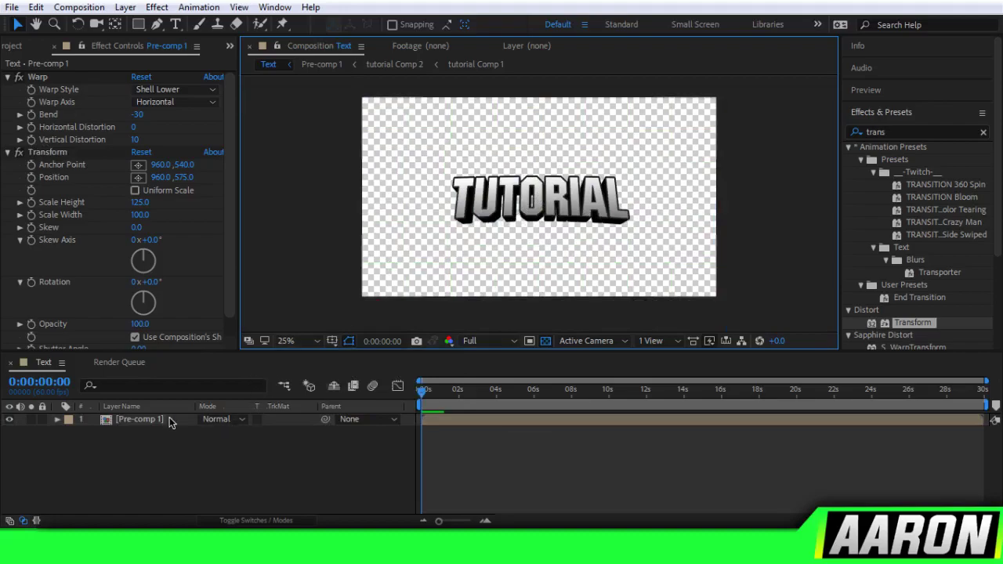
pyautogui.press('.')
pyautogui.press(',')
pyautogui.press('.')
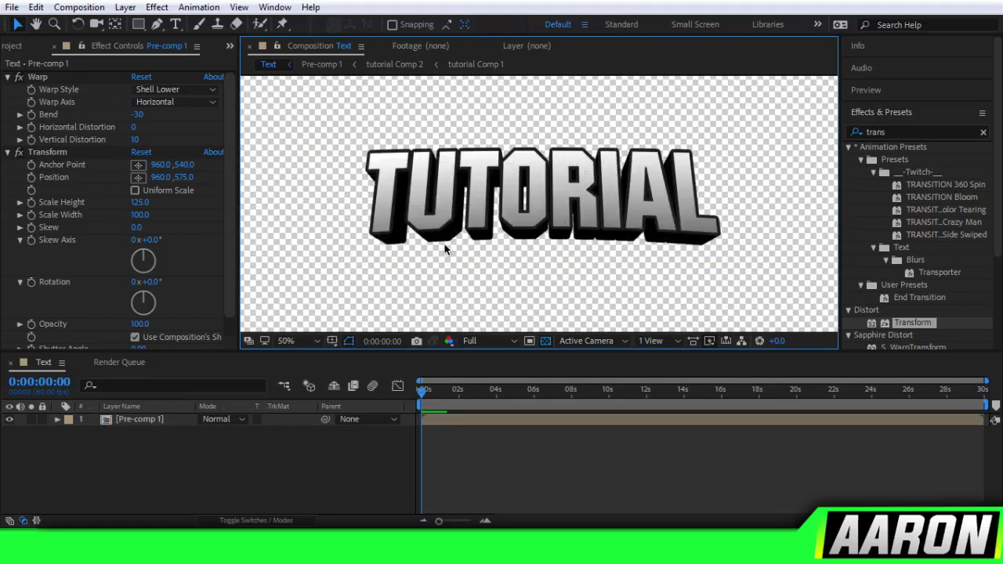
# Set the Transform effect's Scale Height to 130.
pyautogui.click(140, 202)
pyautogui.write('1')
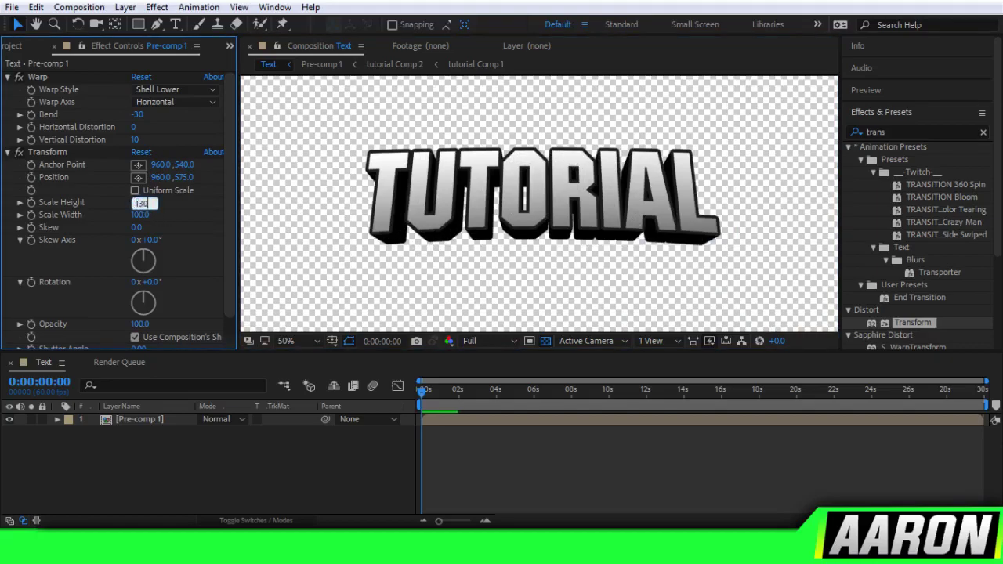
pyautogui.write('30')
pyautogui.press('Return')
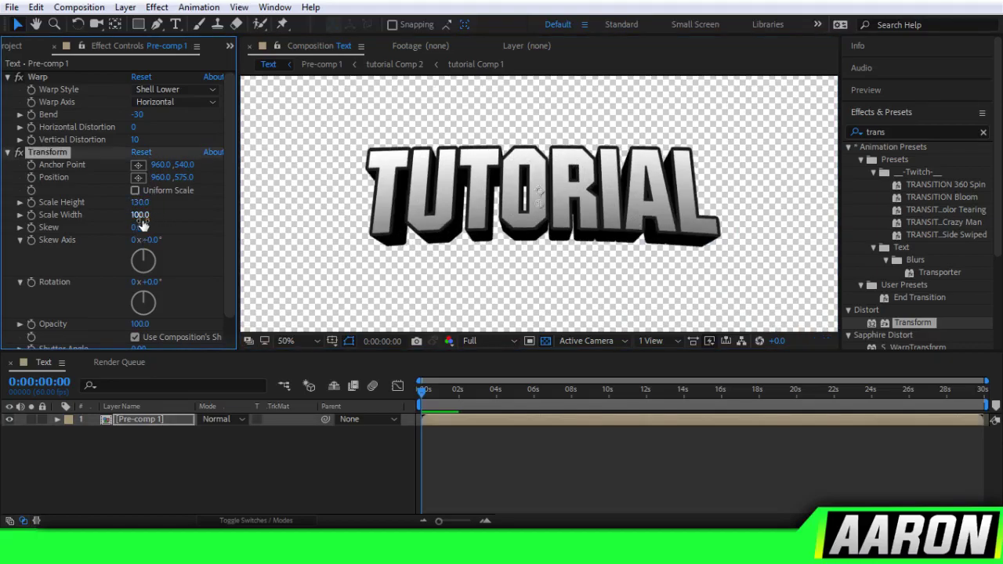
# Show the proportional grid over the composition and try a Transform Y Position of 580.
pyautogui.click(331, 341)
pyautogui.click(392, 376)
pyautogui.scroll(4, 438, 228)
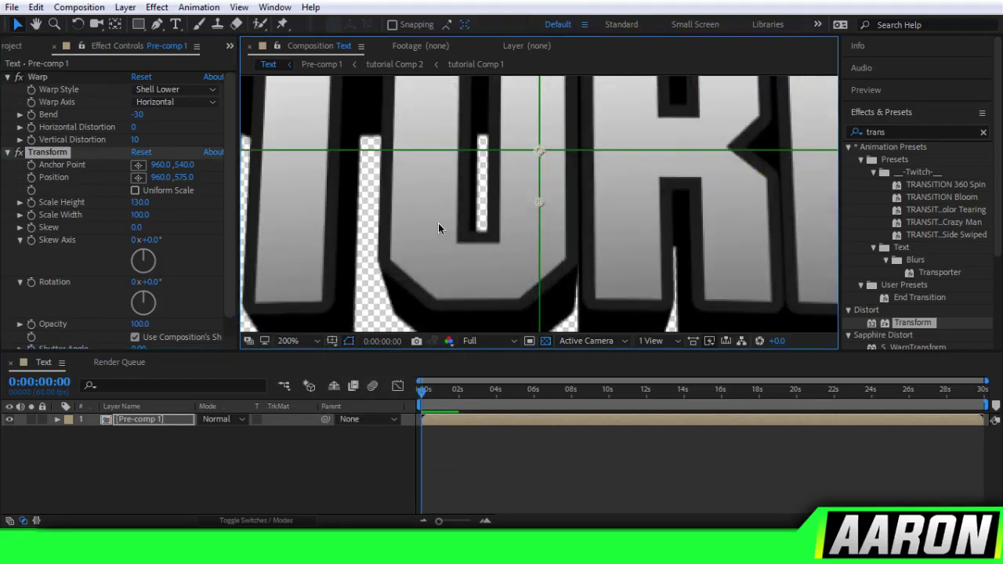
pyautogui.scroll(-2, 438, 226)
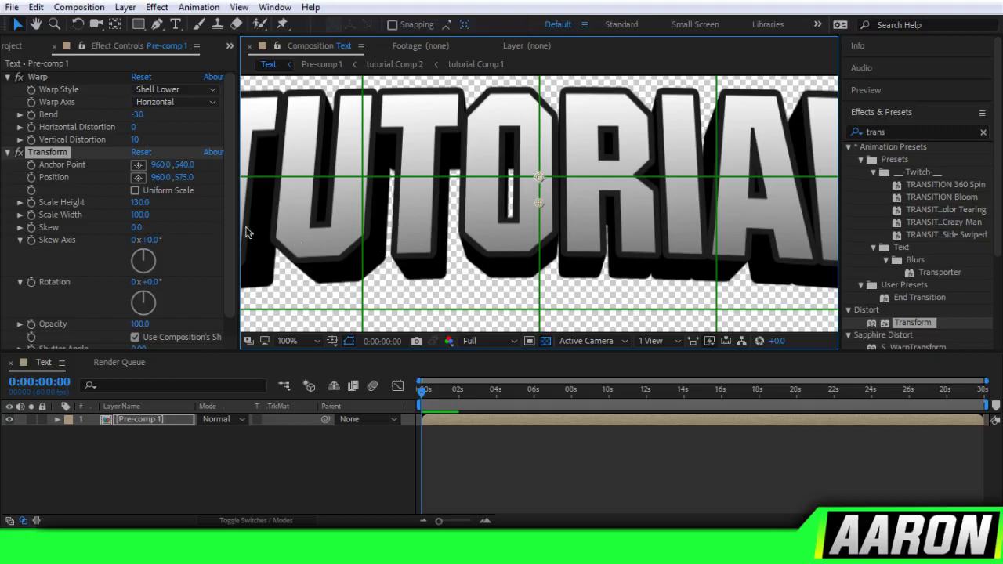
pyautogui.click(186, 178)
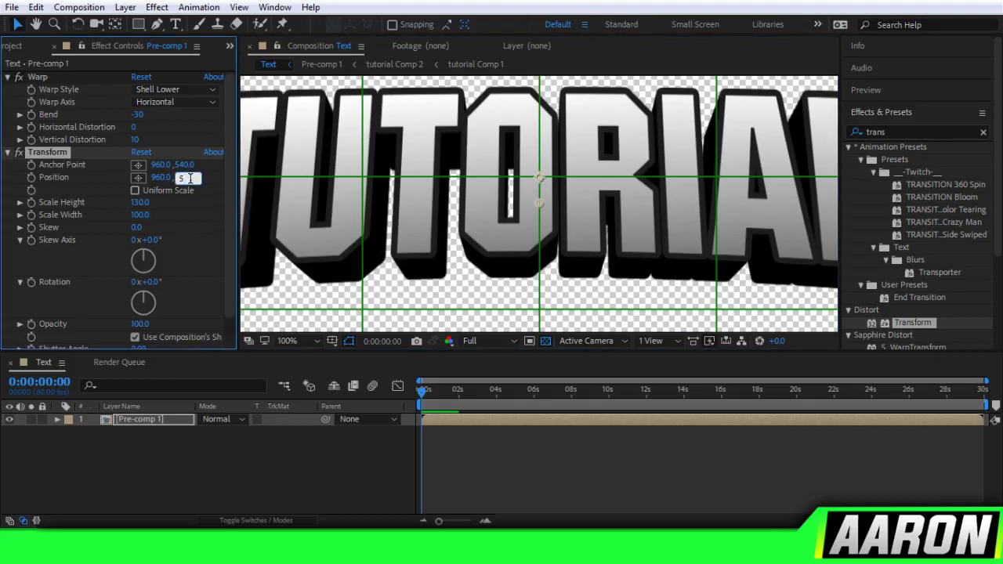
pyautogui.write('580')
pyautogui.press('Return')
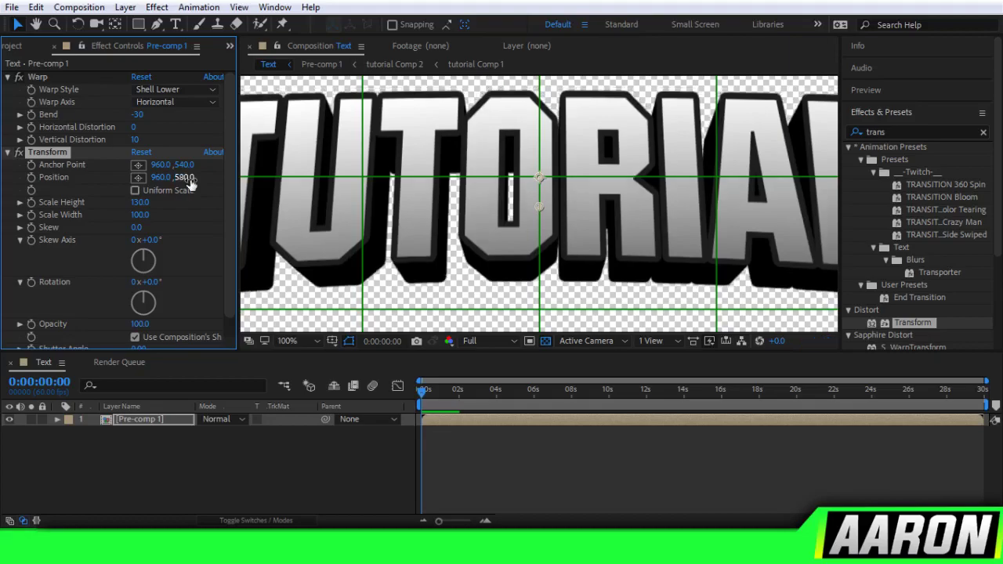
# Fine-tune the text's vertical centering against the grid, trying a Transform Y Position of 576 and settling on 577.
pyautogui.click(186, 178)
pyautogui.press('Return')
pyautogui.scroll(-1, 460, 208)
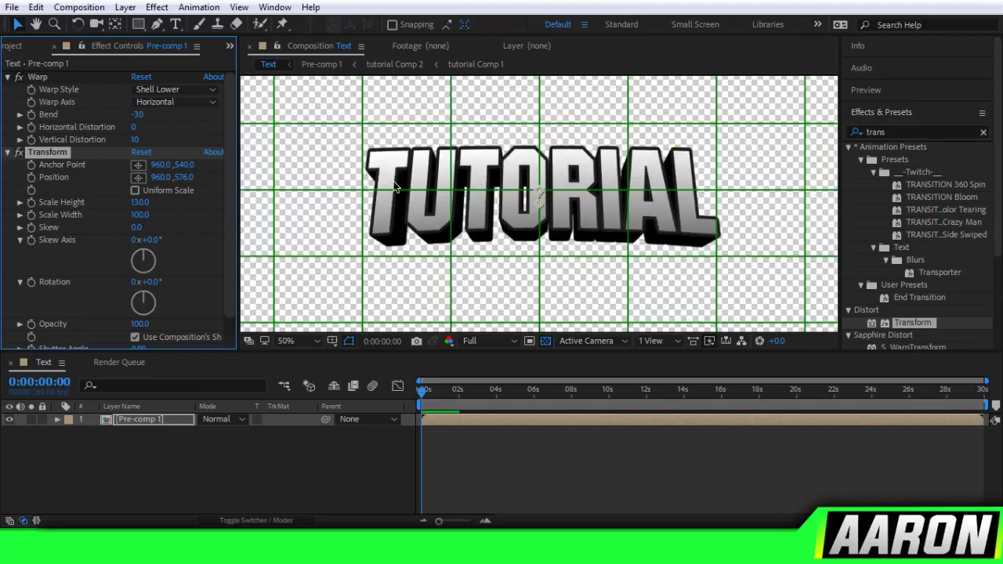
pyautogui.scroll(1, 397, 185)
pyautogui.click(184, 178)
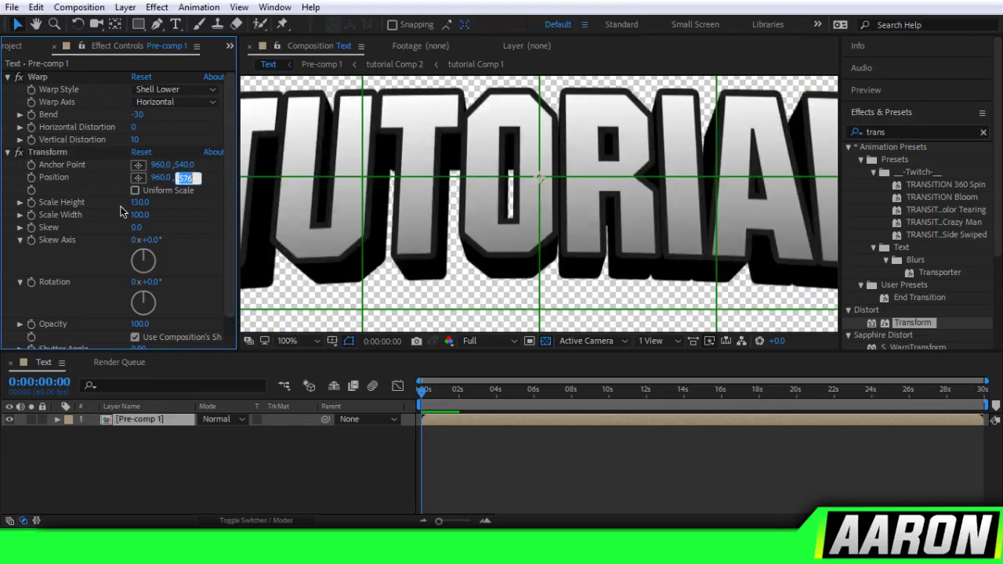
pyautogui.write('577')
pyautogui.press('Return')
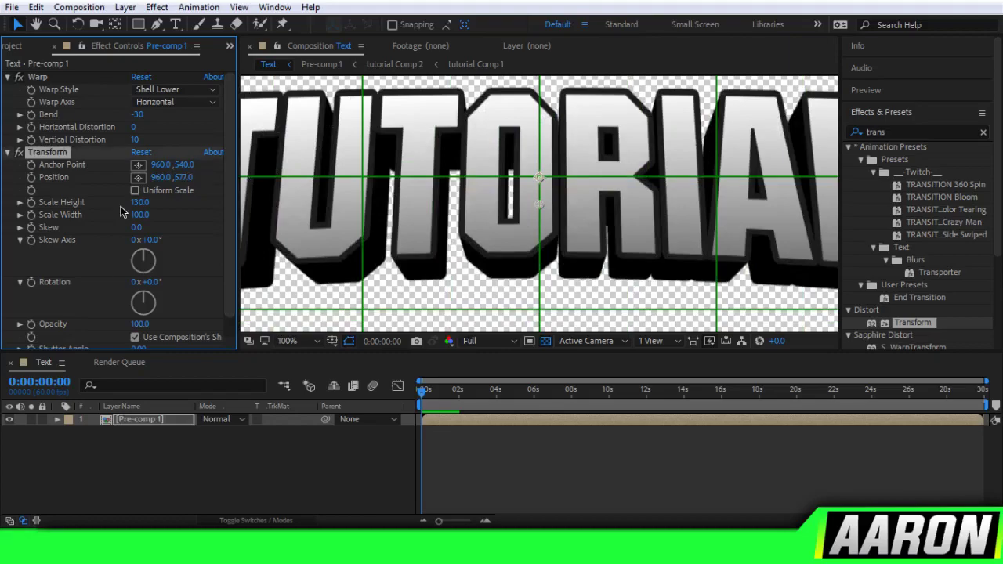
# Hide the proportional grid and deselect the Pre-comp 1 layer to view the lettering without overlays.
pyautogui.press(',')
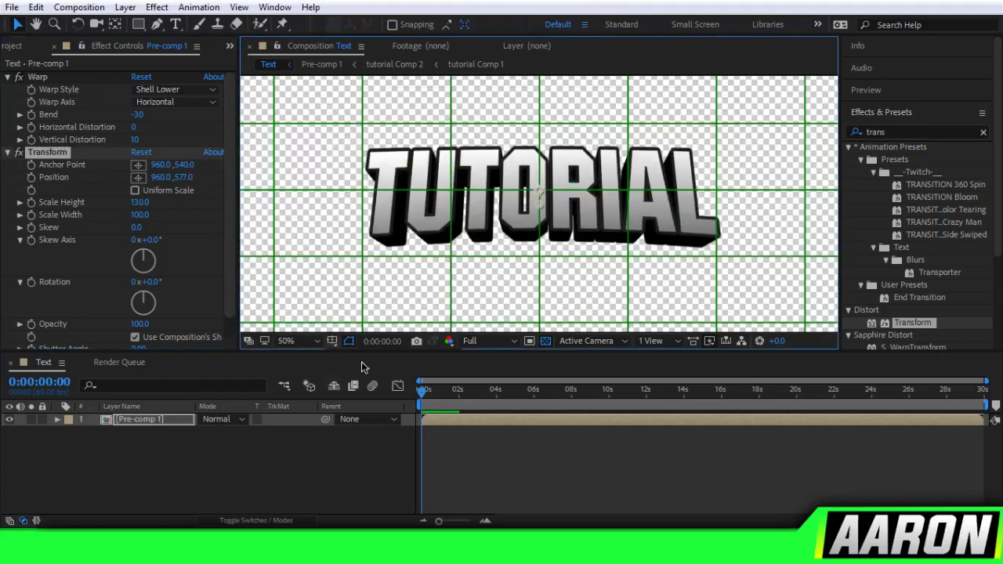
pyautogui.click(332, 341)
pyautogui.click(373, 385)
pyautogui.press(',')
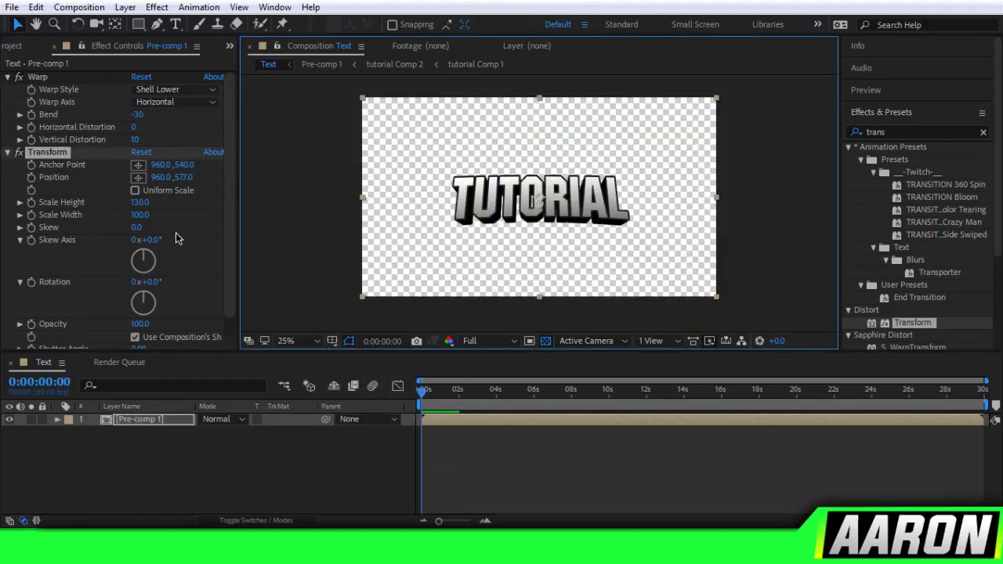
pyautogui.press('.')
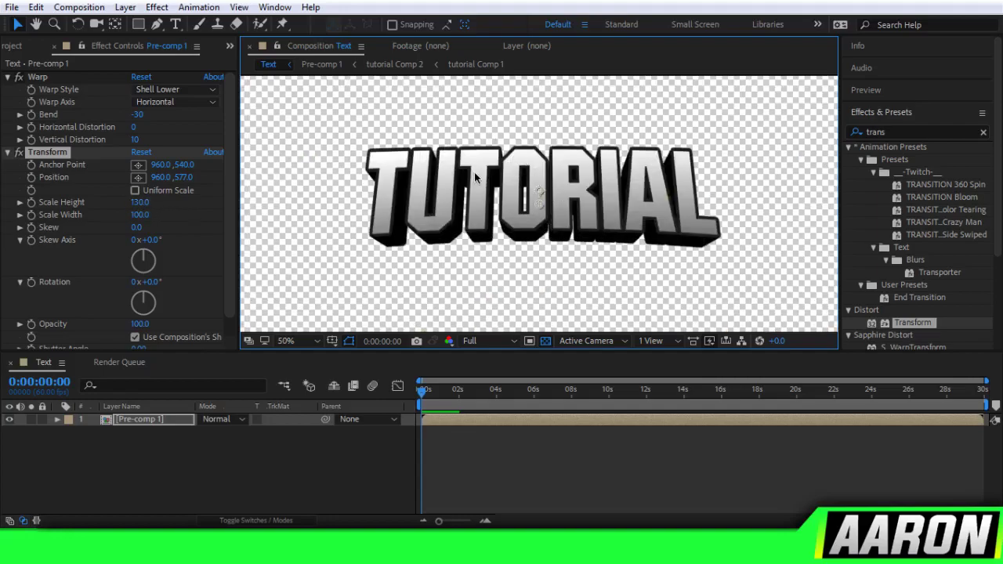
pyautogui.press(',')
pyautogui.click(745, 158)
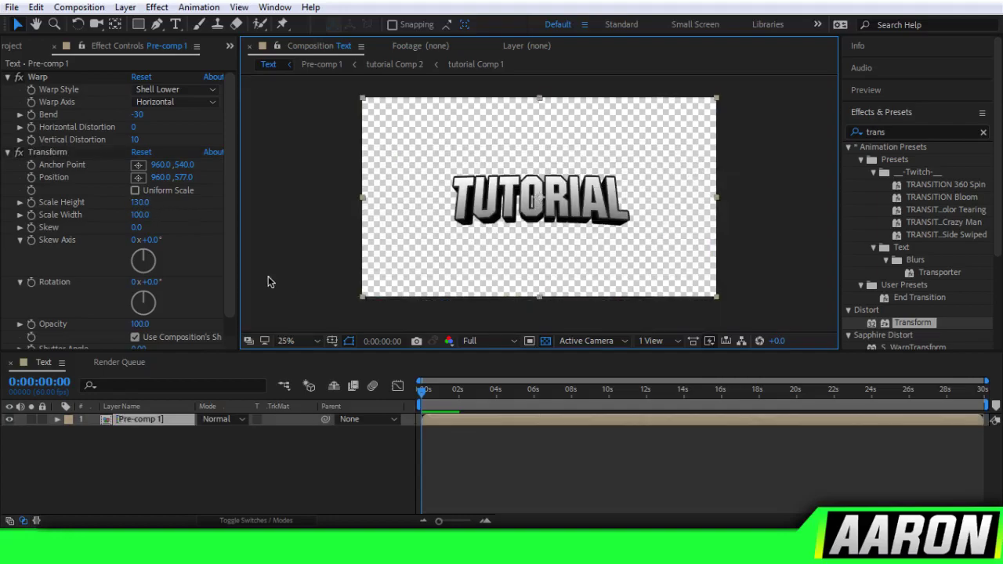
pyautogui.press('.')
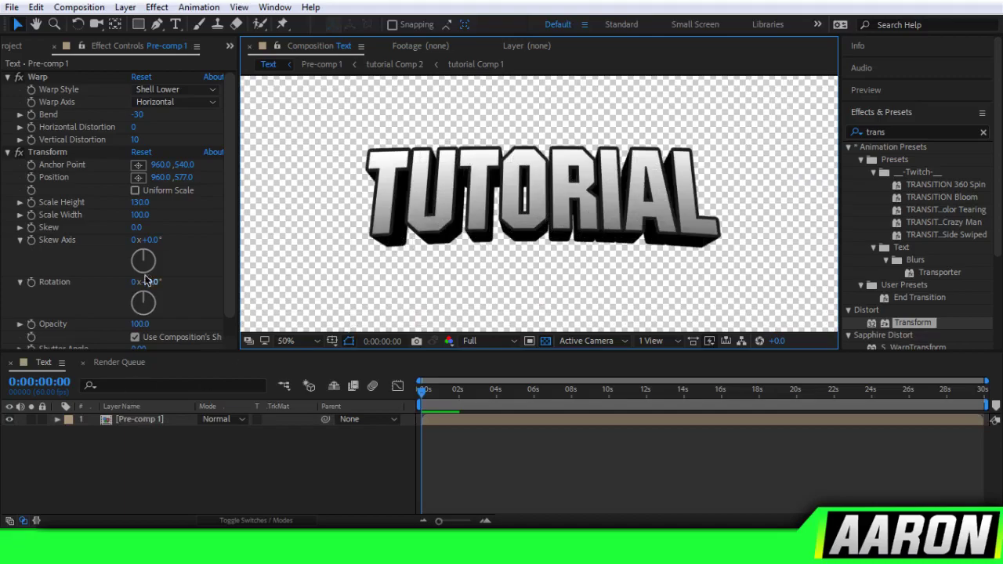
# Set the Warp effect's Vertical Distortion to 15 and deselect the layer to check the lettering's shape.
pyautogui.click(135, 140)
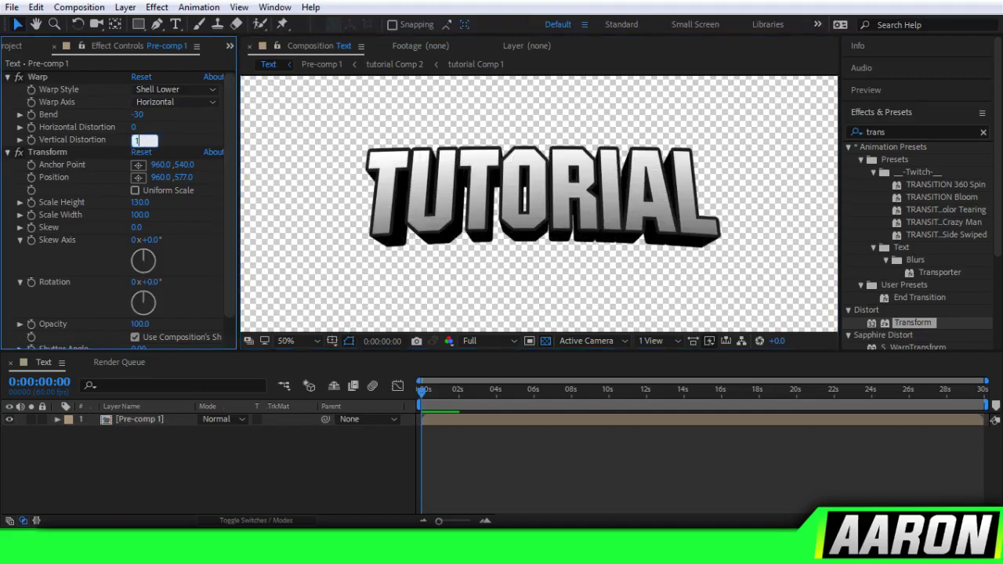
pyautogui.write('15')
pyautogui.press('Return')
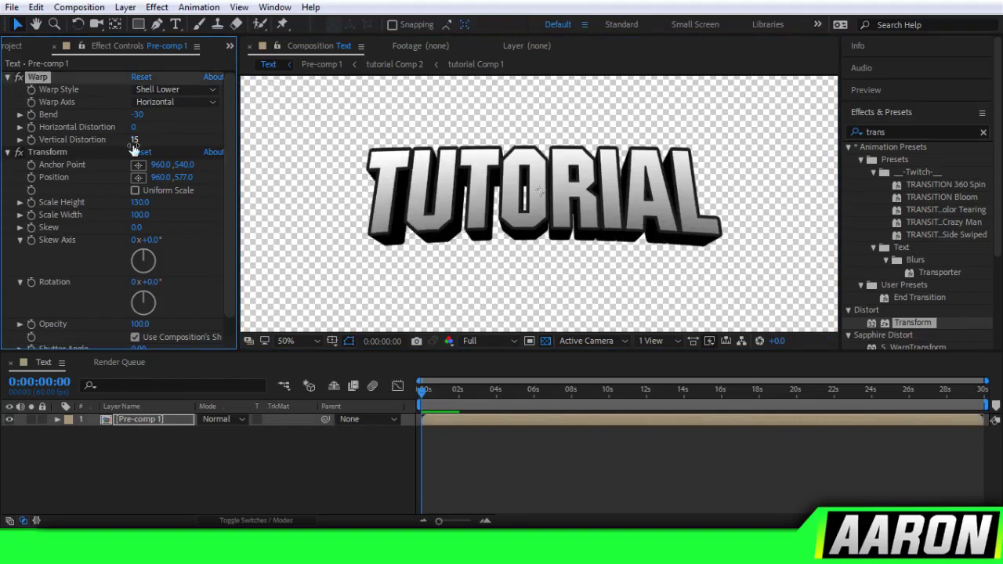
pyautogui.press(',')
pyautogui.moveTo(750, 141); pyautogui.dragTo(433, 236)
pyautogui.moveTo(754, 176); pyautogui.dragTo(650, 221)
pyautogui.press('.')
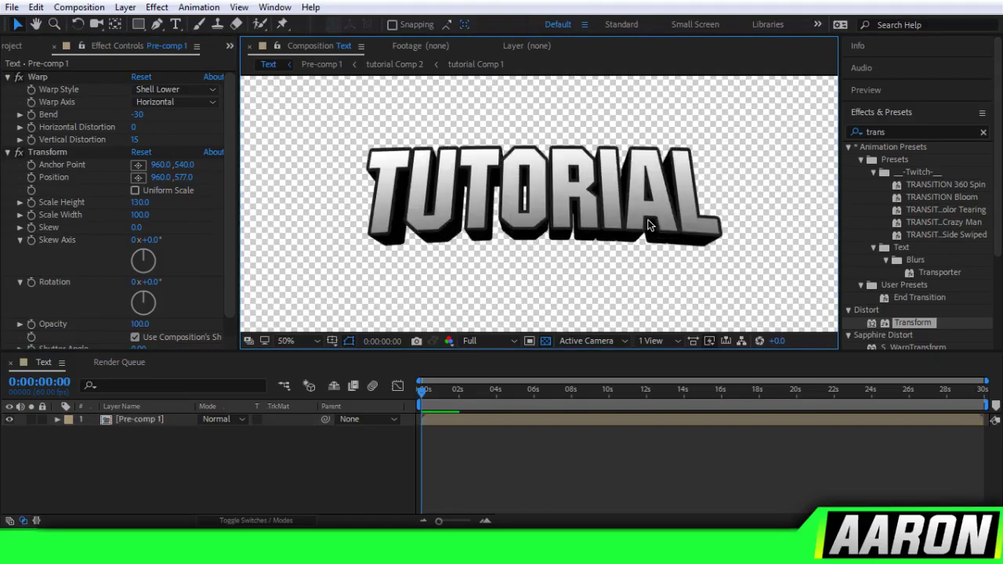
# Clear the "trans" search from the effects and presets list.
pyautogui.press(',')
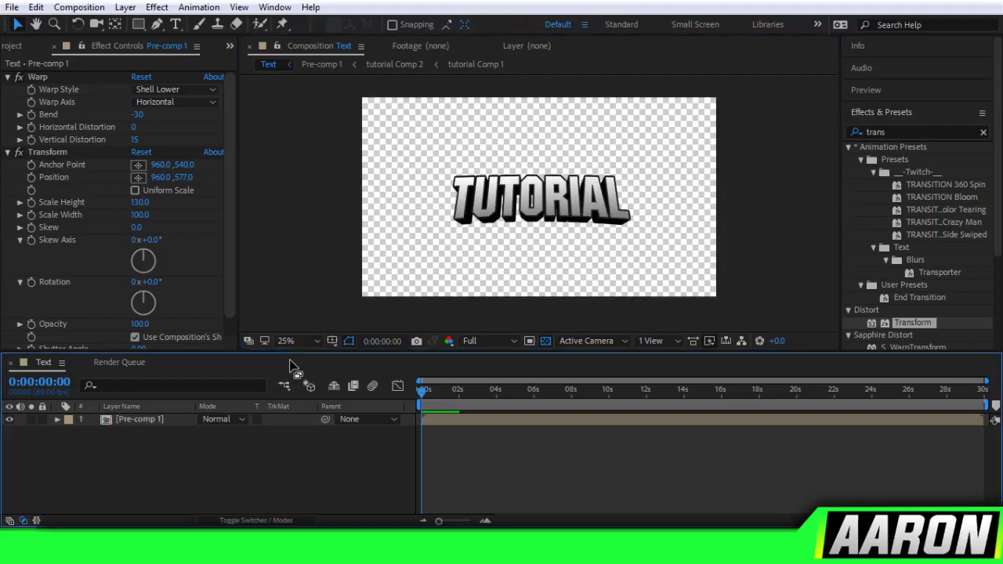
pyautogui.press('.')
pyautogui.press(',')
pyautogui.click(983, 132)
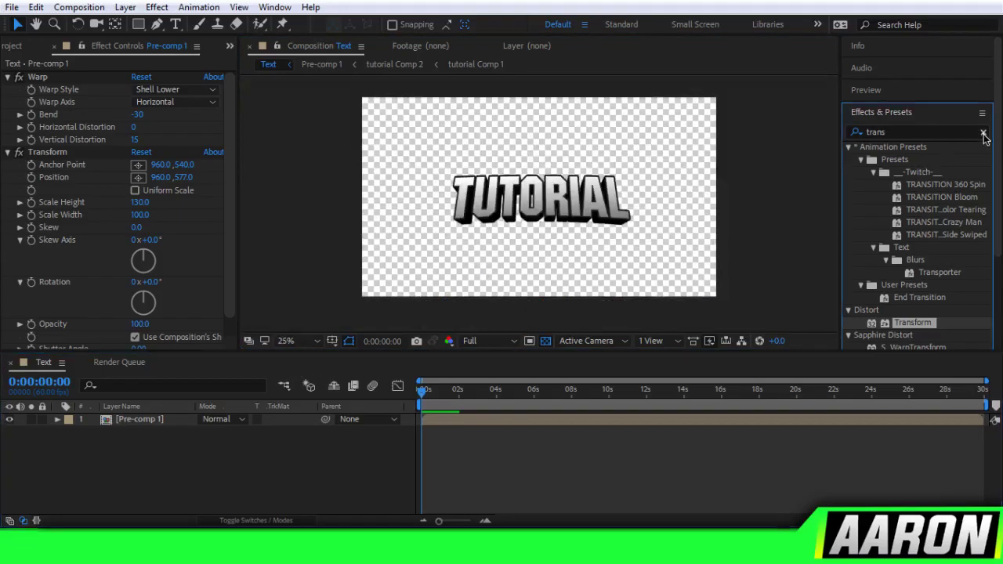
pyautogui.press('.')
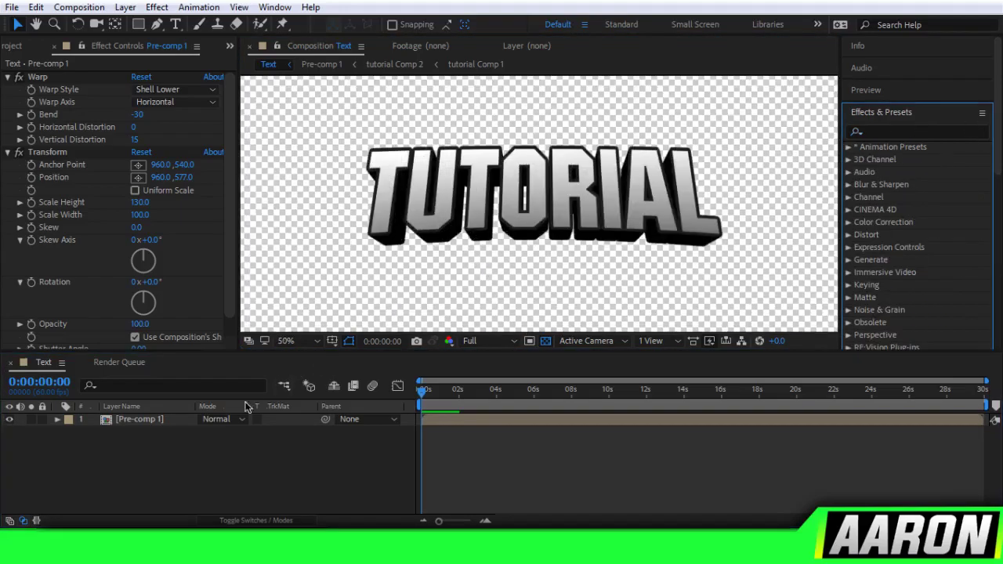
# Add a Stroke layer style to the Pre-comp 1 layer and set its Size to 6.
pyautogui.rightClick(161, 426)
pyautogui.moveTo(258, 212)
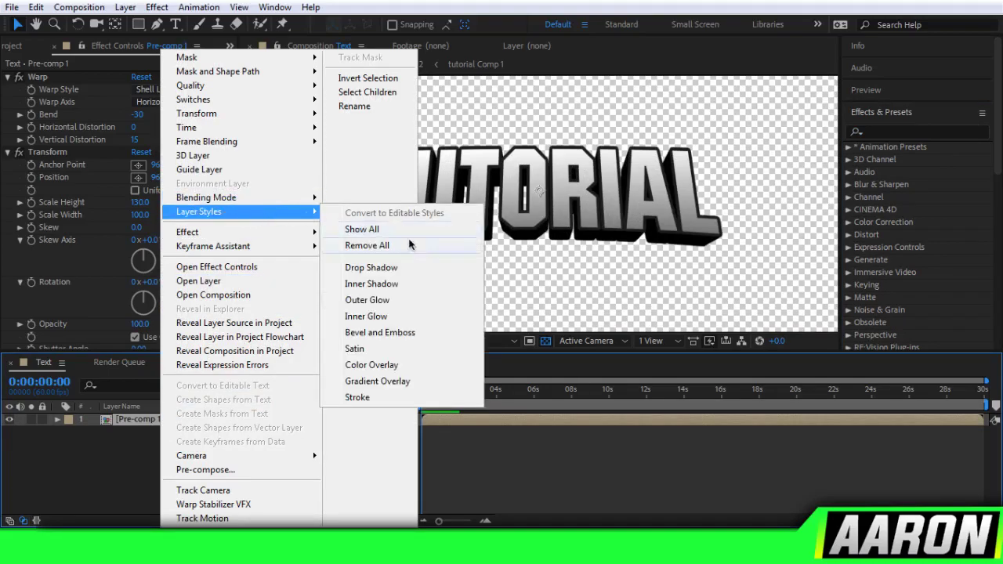
pyautogui.click(399, 399)
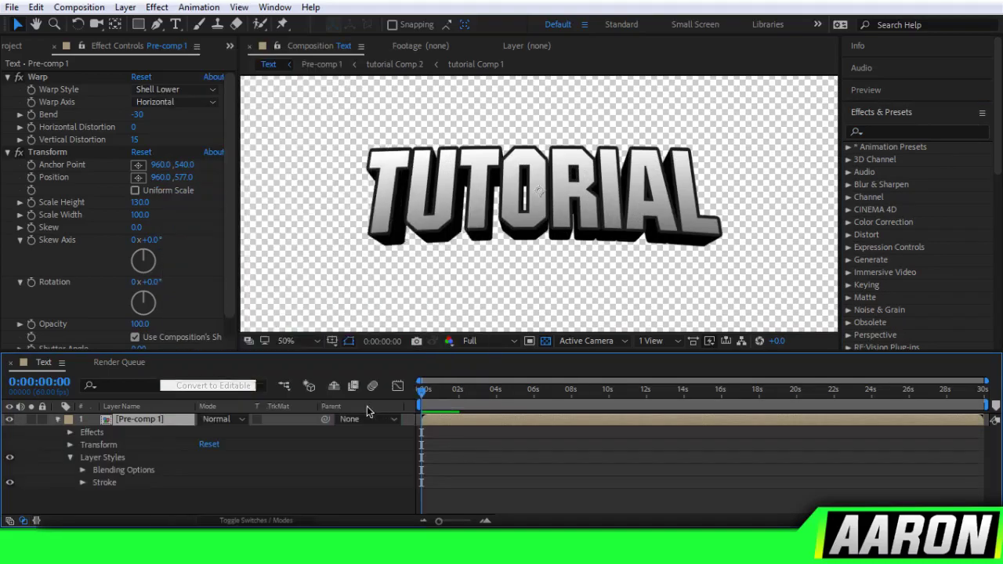
pyautogui.click(85, 483)
pyautogui.click(207, 483)
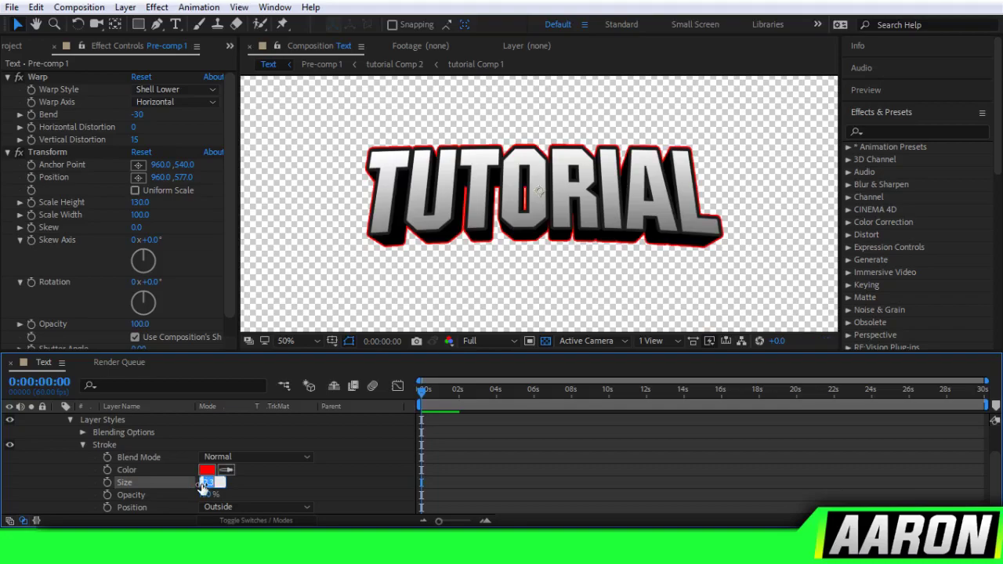
pyautogui.write('6')
pyautogui.press('Return')
pyautogui.scroll(2, 496, 168)
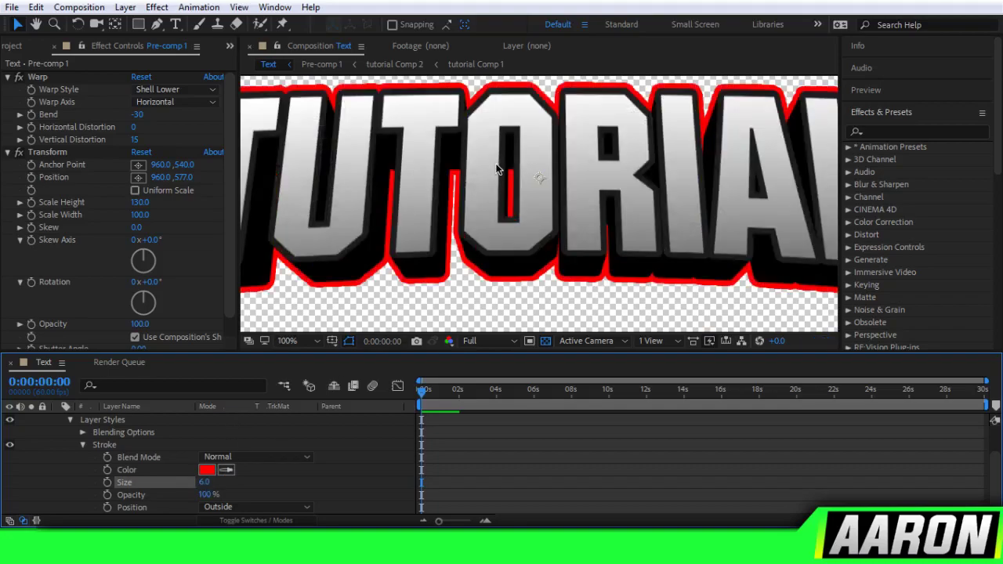
pyautogui.scroll(-2, 496, 169)
# Change the Stroke layer style's color to white and inspect the outline.
pyautogui.click(206, 470)
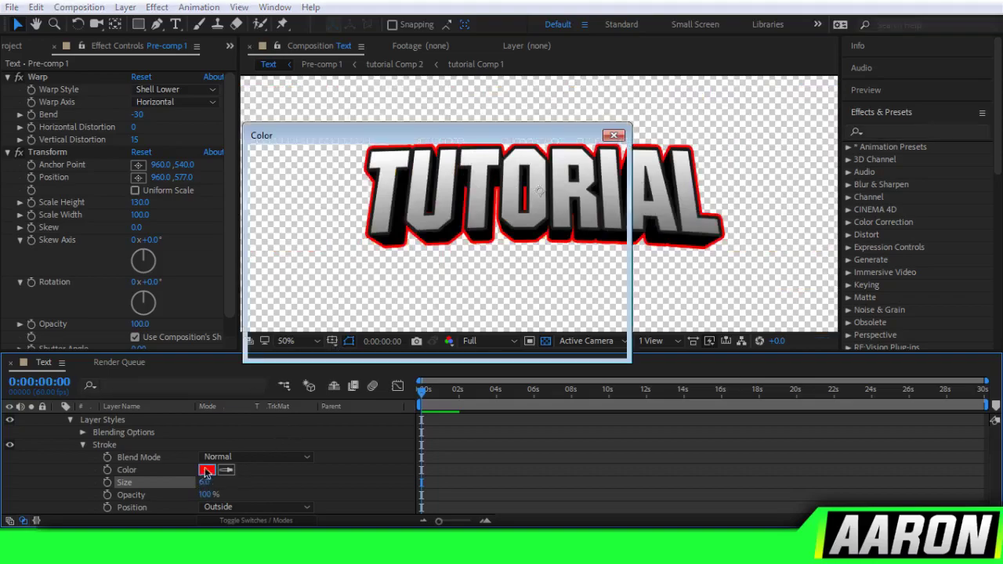
pyautogui.click(280, 246)
pyautogui.click(263, 158)
pyautogui.click(584, 159)
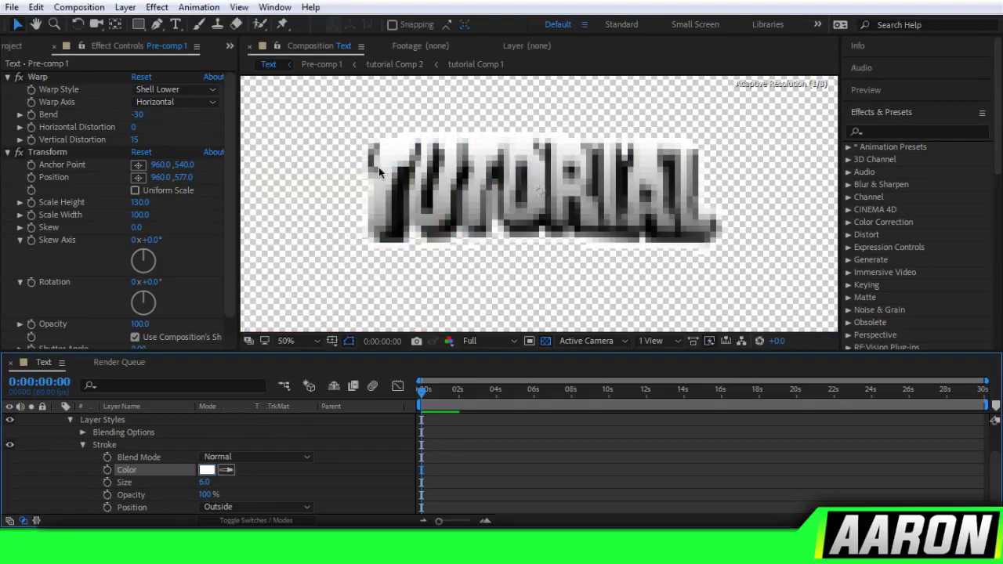
pyautogui.scroll(2, 375, 167)
pyautogui.scroll(-2, 374, 167)
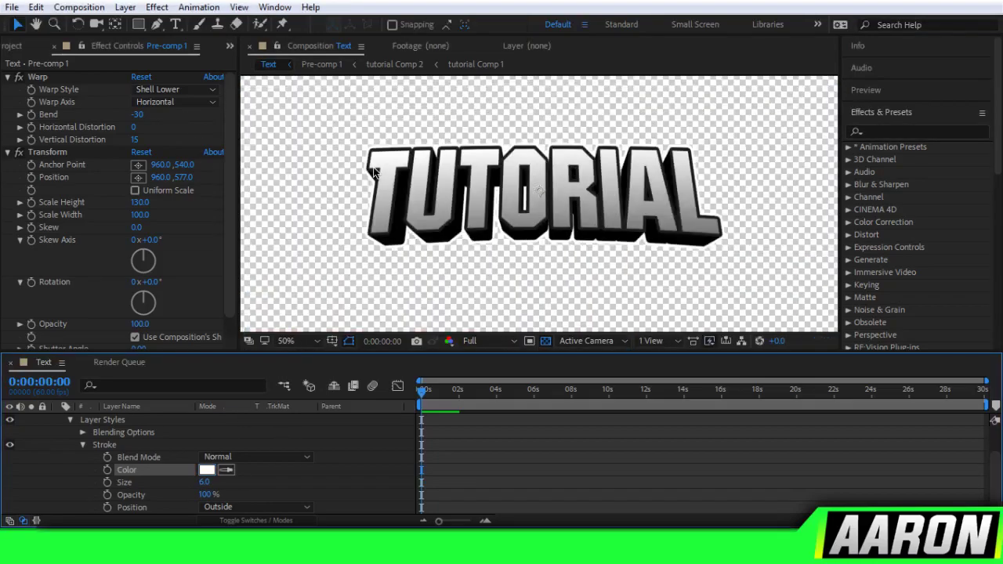
# Turn off the transparency grid to inspect the outlined lettering against a black background.
pyautogui.click(546, 342)
pyautogui.scroll(1, 511, 220)
pyautogui.scroll(-1, 511, 221)
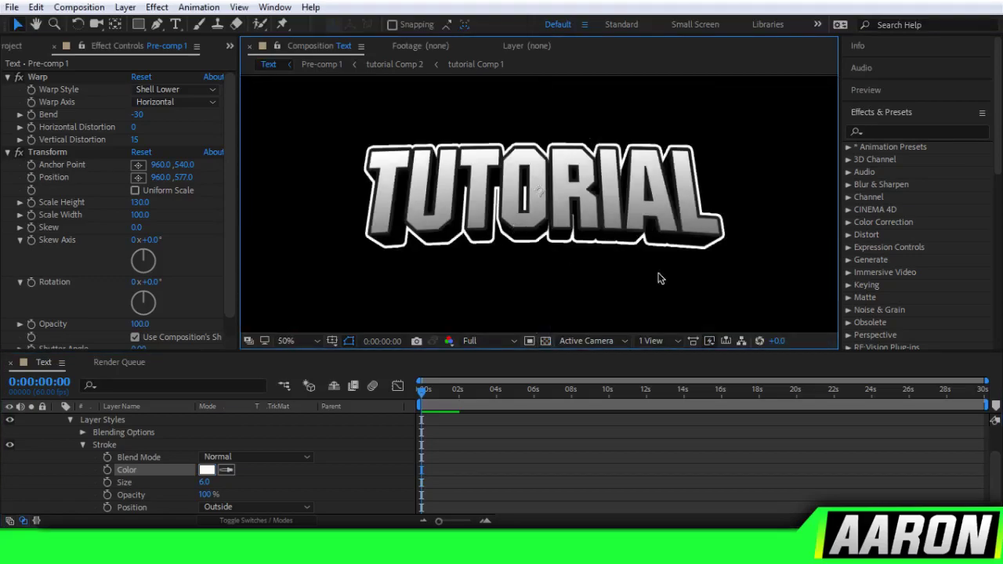
pyautogui.scroll(-1, 694, 276)
pyautogui.scroll(1, 696, 275)
# Reduce the Stroke layer style's Size to 4.
pyautogui.moveTo(202, 483); pyautogui.dragTo(207, 484)
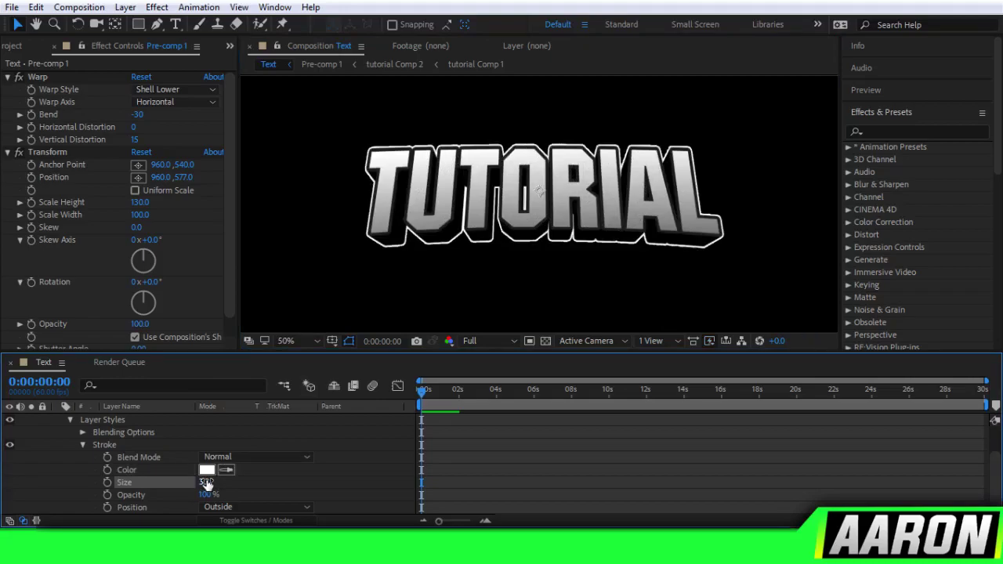
pyautogui.click(203, 483)
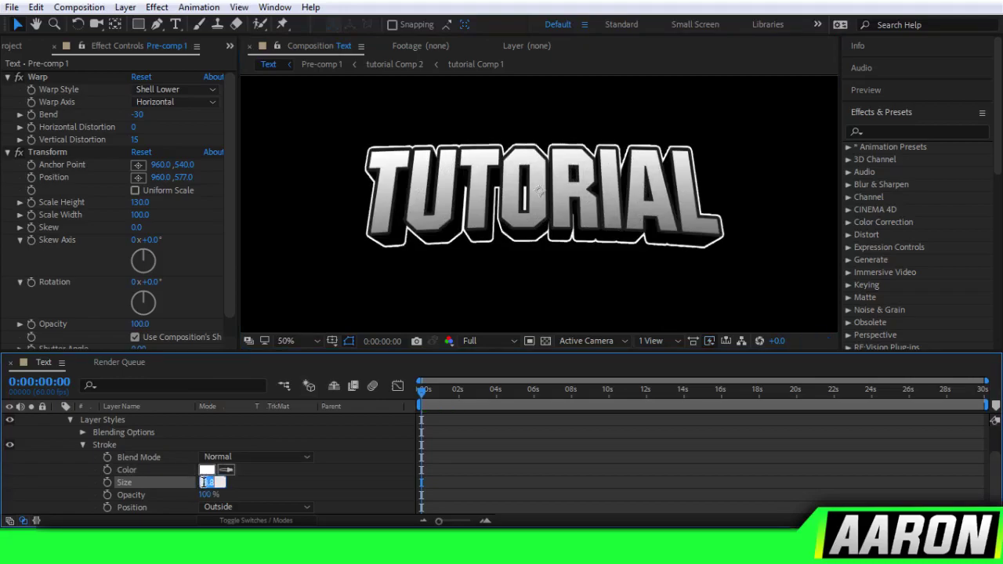
pyautogui.press('Return')
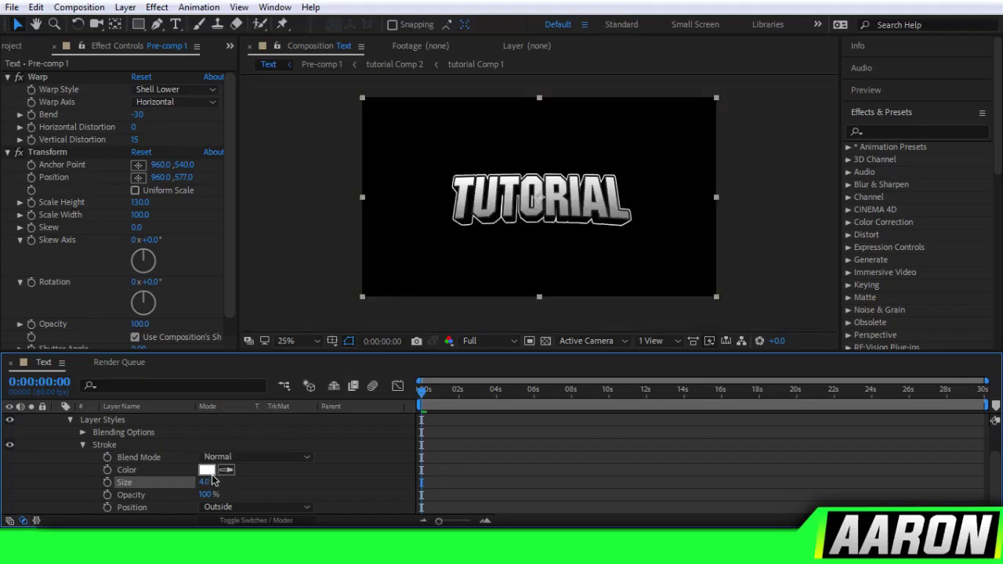
# Change the stroke color to pure red, FF0000.
pyautogui.click(206, 469)
pyautogui.moveTo(448, 192); pyautogui.dragTo(504, 119)
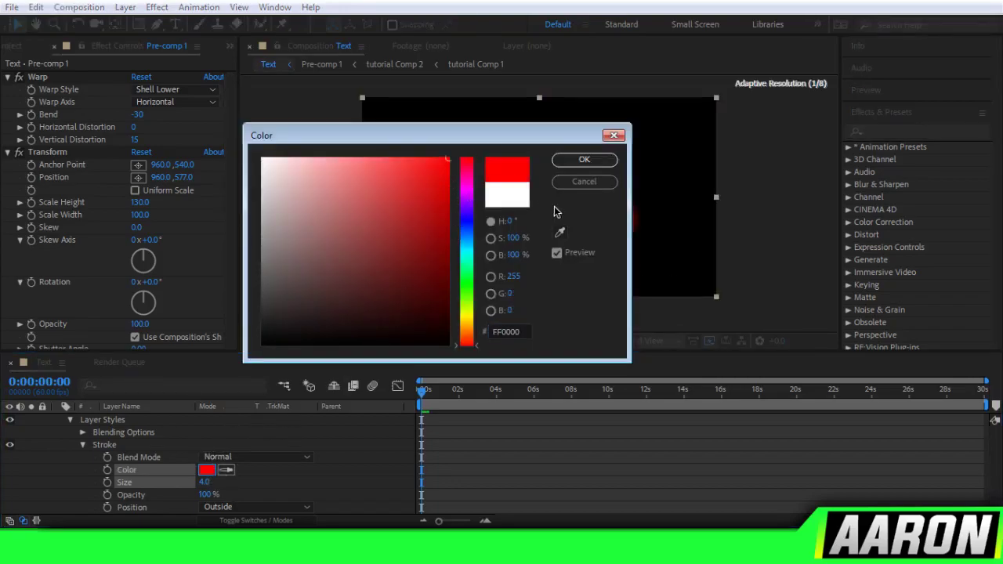
pyautogui.click(587, 166)
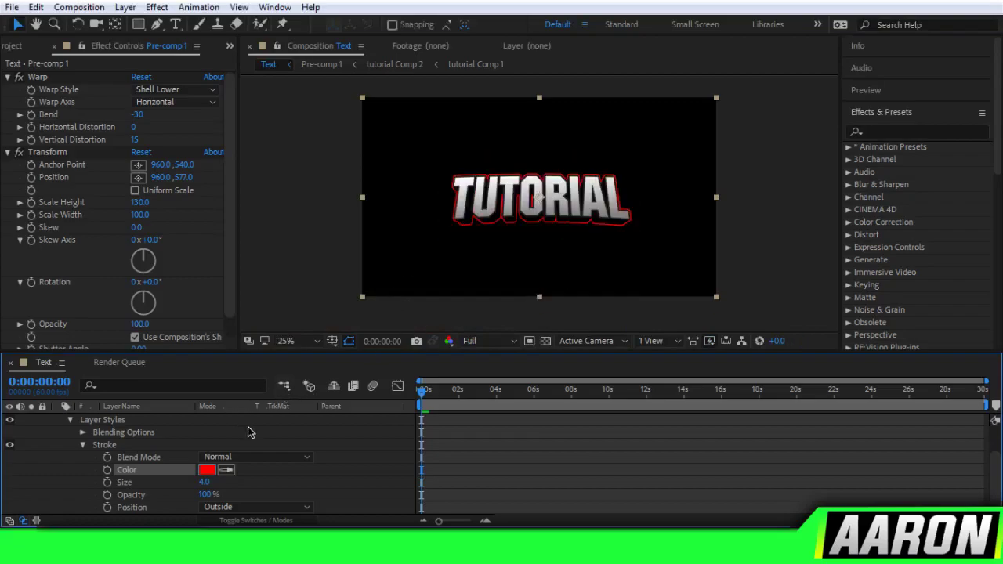
# Set the stroke color to bright green, 00FF06.
pyautogui.click(207, 469)
pyautogui.write('00FF06')
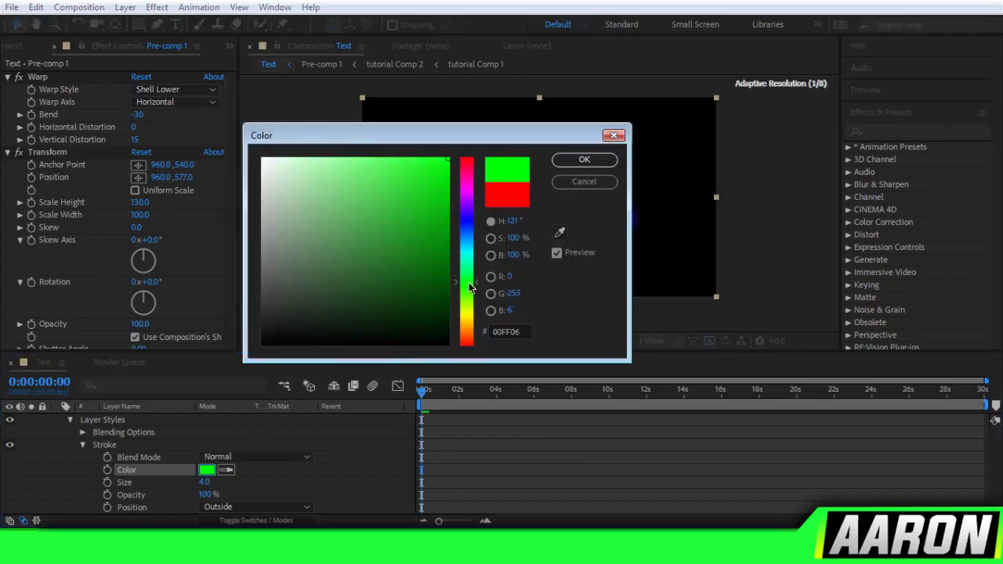
pyautogui.click(584, 160)
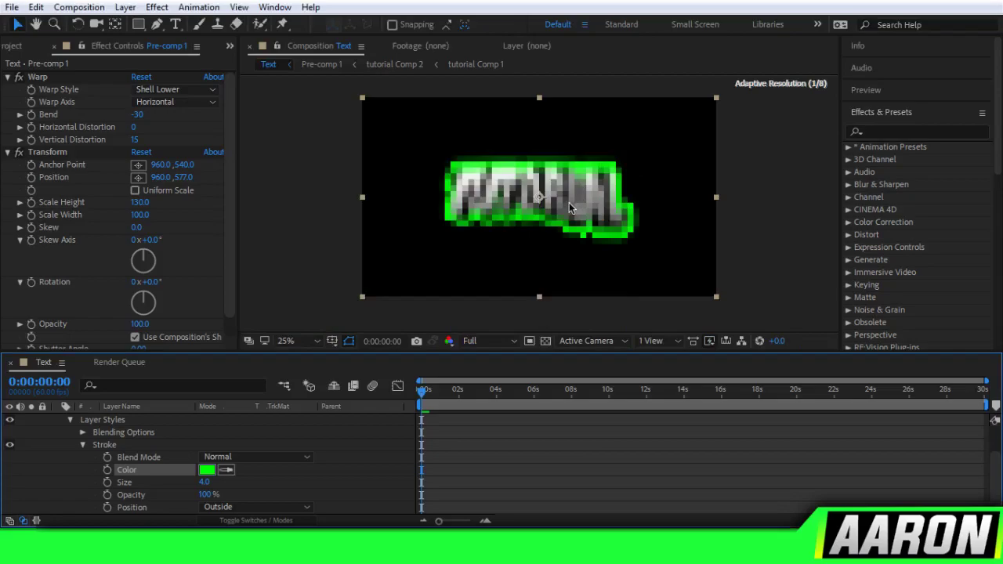
# Set the stroke color to white and collapse the Pre-comp 1 layer's properties.
pyautogui.click(207, 470)
pyautogui.click(263, 159)
pyautogui.click(585, 159)
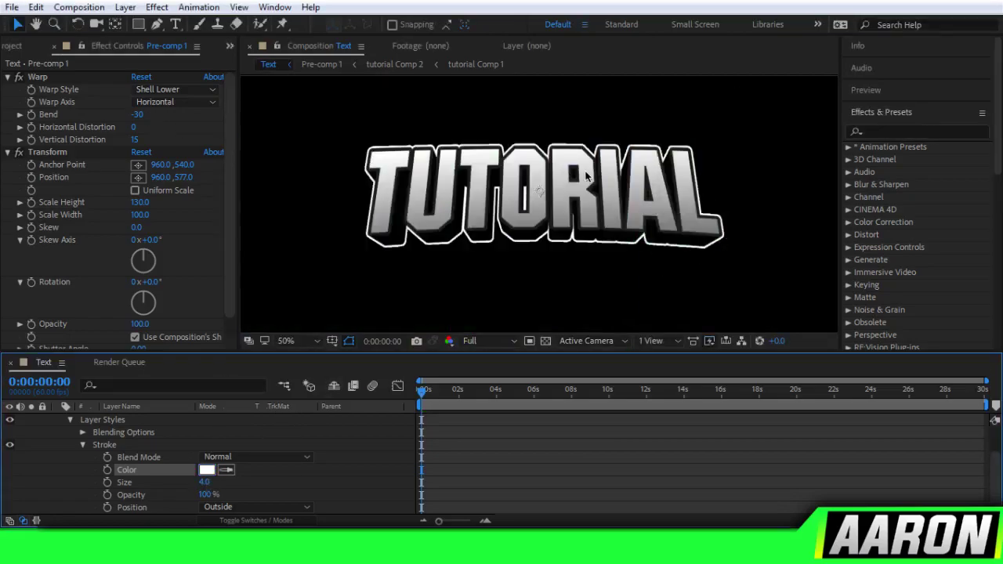
pyautogui.scroll(-4, 494, 203)
pyautogui.scroll(1, 638, 286)
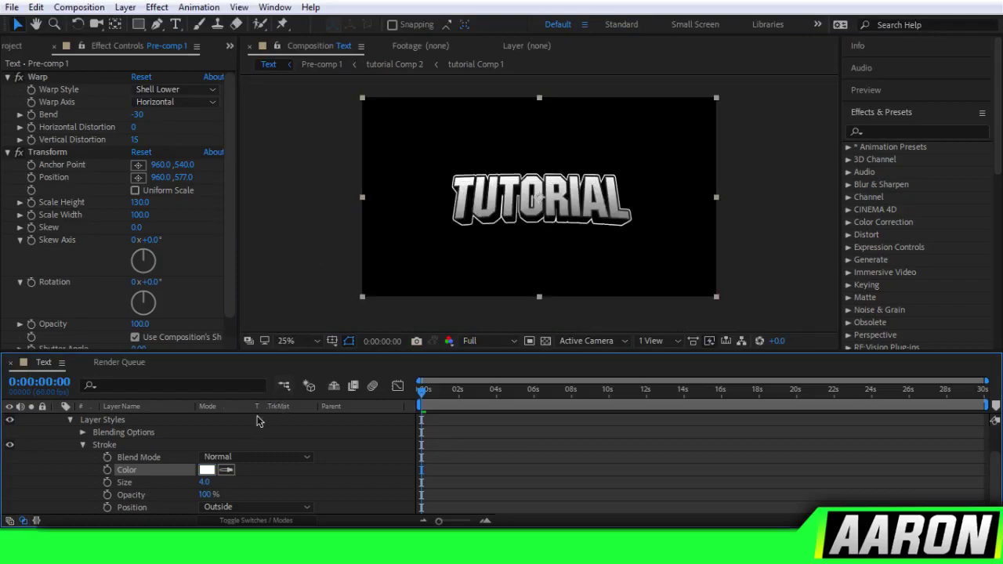
pyautogui.scroll(3, 157, 423)
pyautogui.click(58, 420)
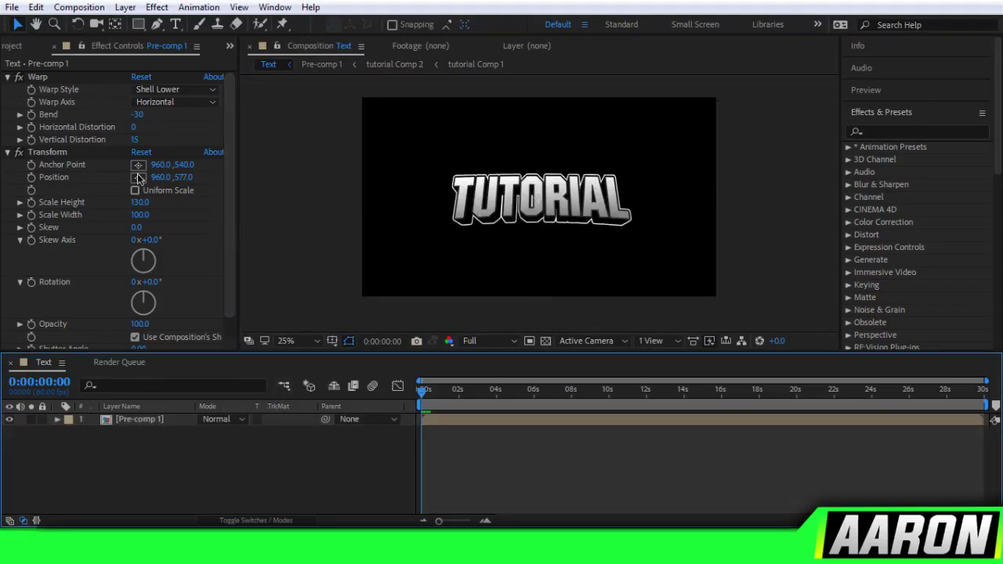
# Enable time remapping on the Pre-comp 1 layer and delete its end keyframe at 30 seconds.
pyautogui.rightClick(161, 420)
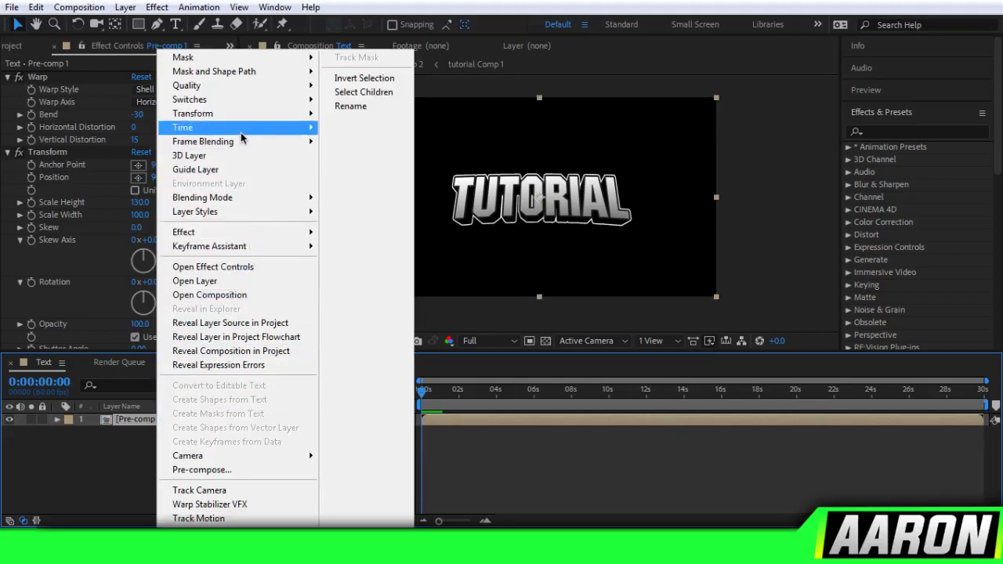
pyautogui.moveTo(247, 129)
pyautogui.click(375, 135)
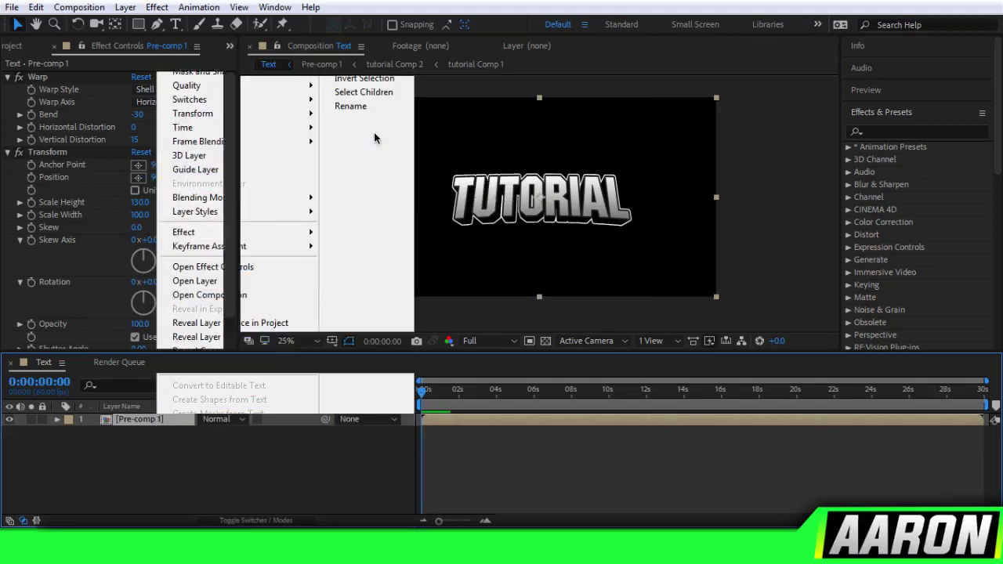
pyautogui.click(983, 432)
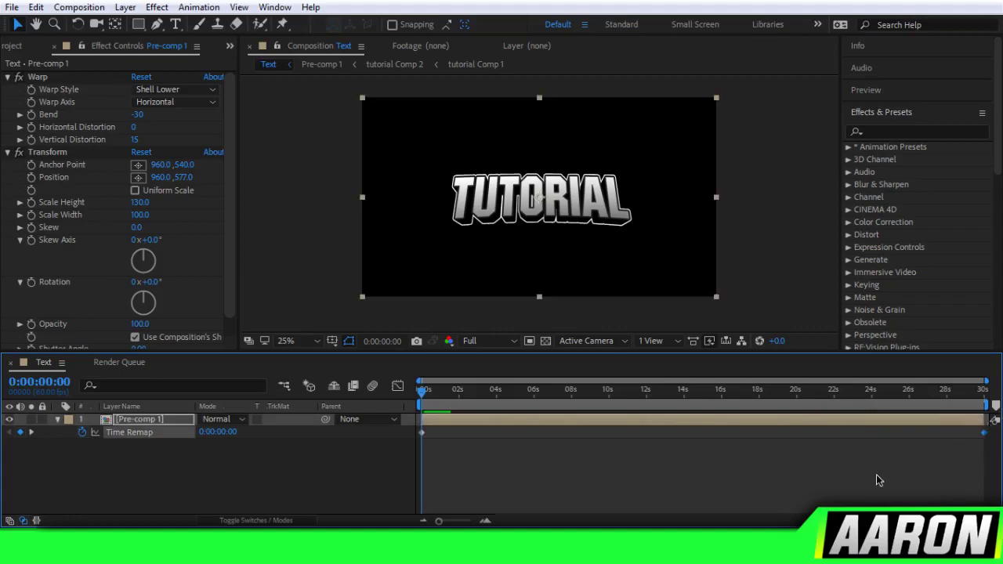
pyautogui.click(878, 477)
pyautogui.click(983, 433)
pyautogui.press('Delete')
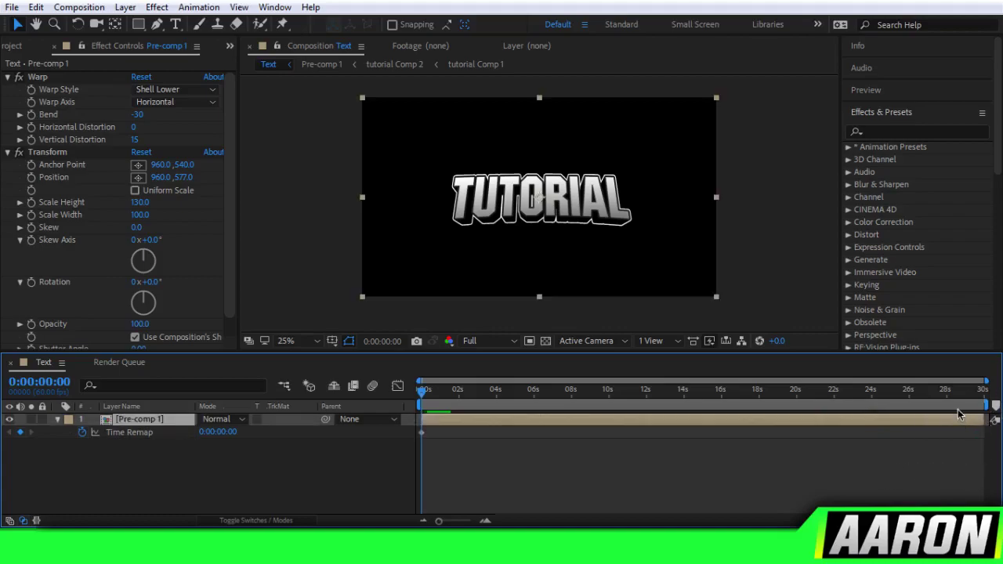
# Scrub through the timeline to check the time-remapped text, return to the first frame and collapse the layer.
pyautogui.moveTo(661, 398); pyautogui.dragTo(741, 407)
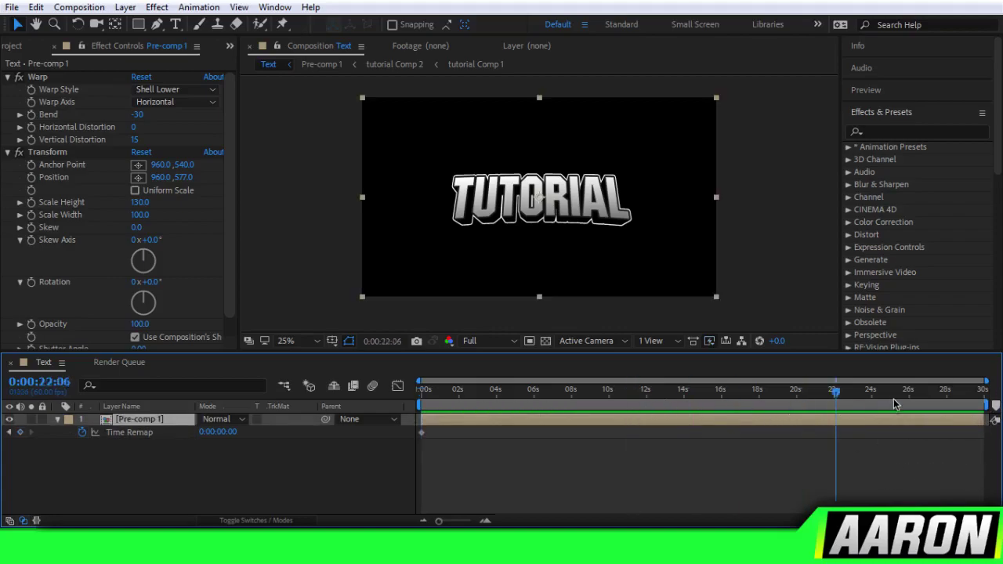
pyautogui.press('space')
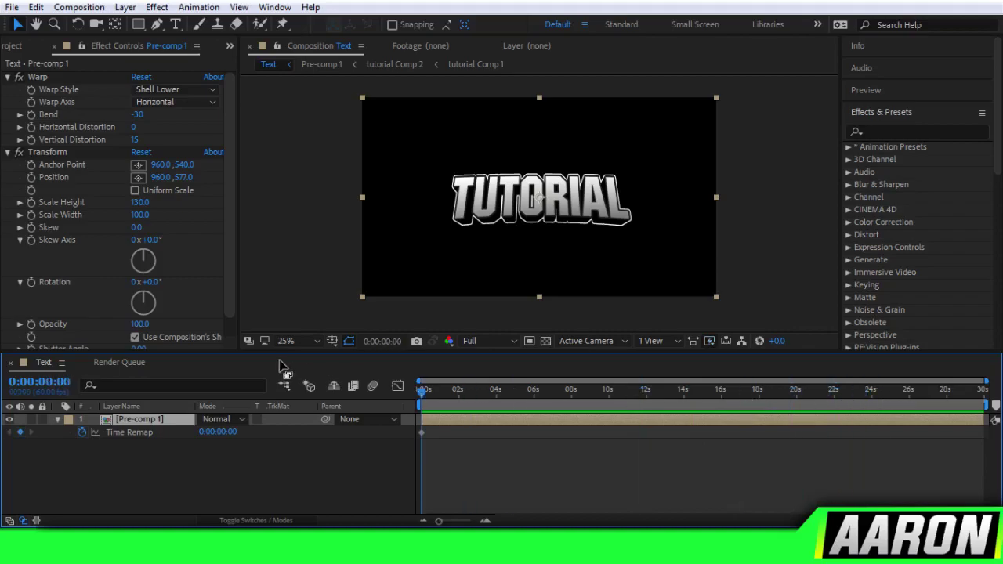
pyautogui.click(57, 420)
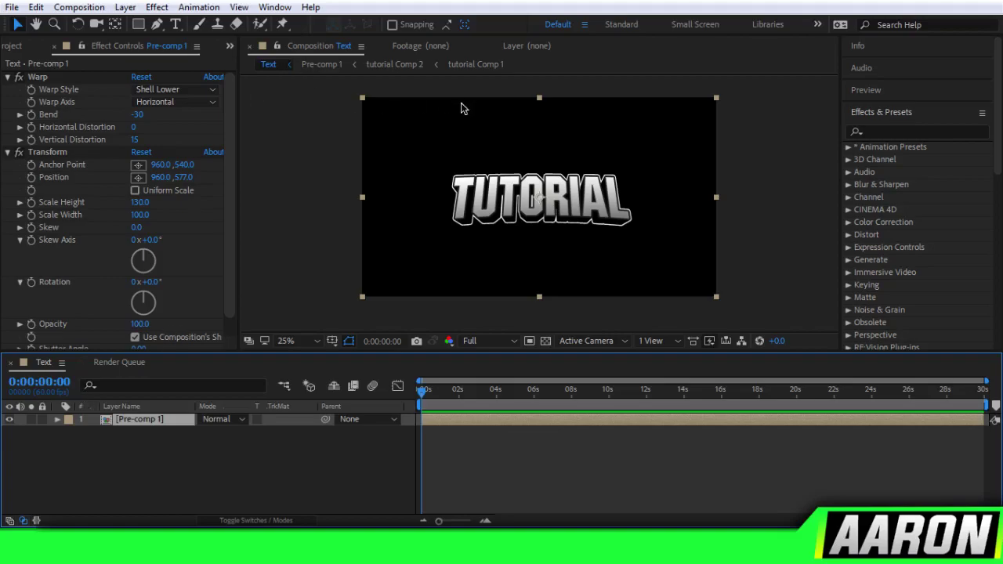
pyautogui.moveTo(768, 128); pyautogui.dragTo(359, 280)
pyautogui.click(305, 202)
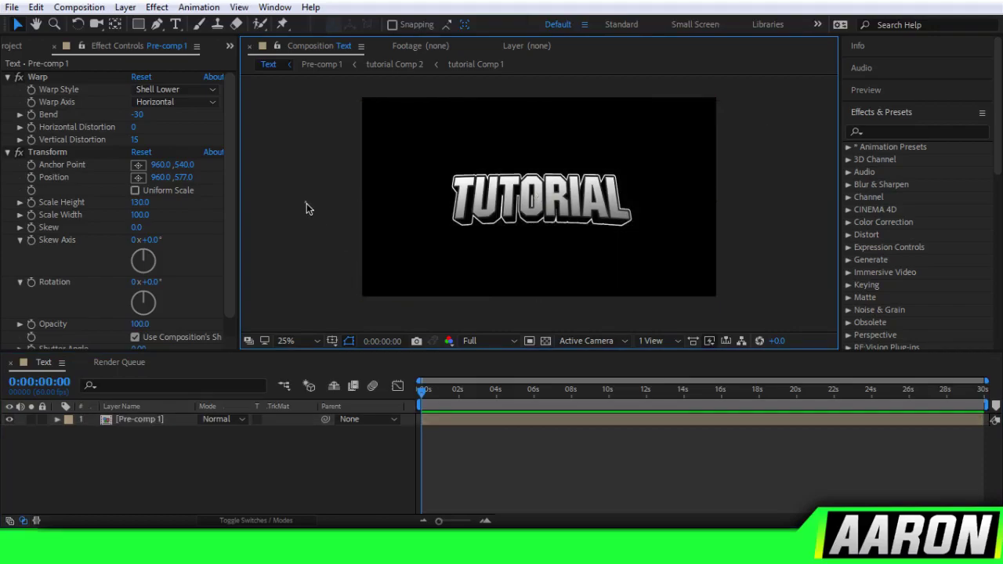
pyautogui.click(16, 45)
pyautogui.moveTo(131, 287); pyautogui.dragTo(9, 108)
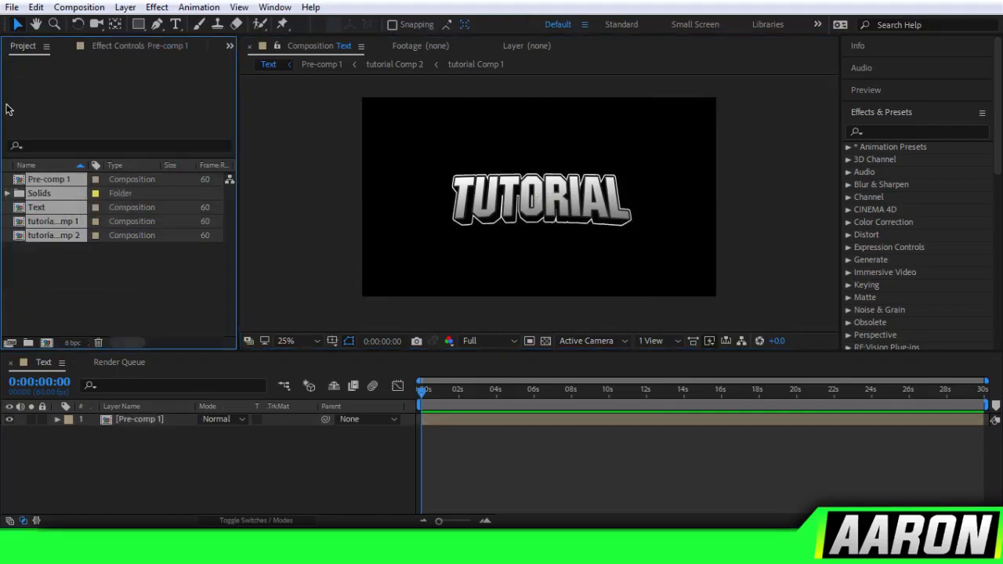
pyautogui.click(114, 290)
pyautogui.moveTo(124, 296); pyautogui.dragTo(6, 89)
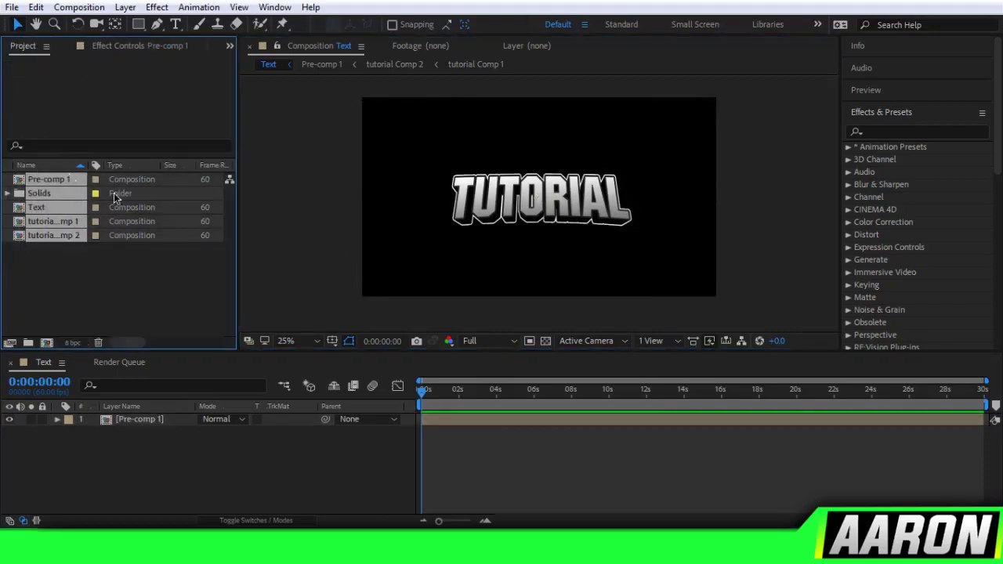
pyautogui.click(67, 274)
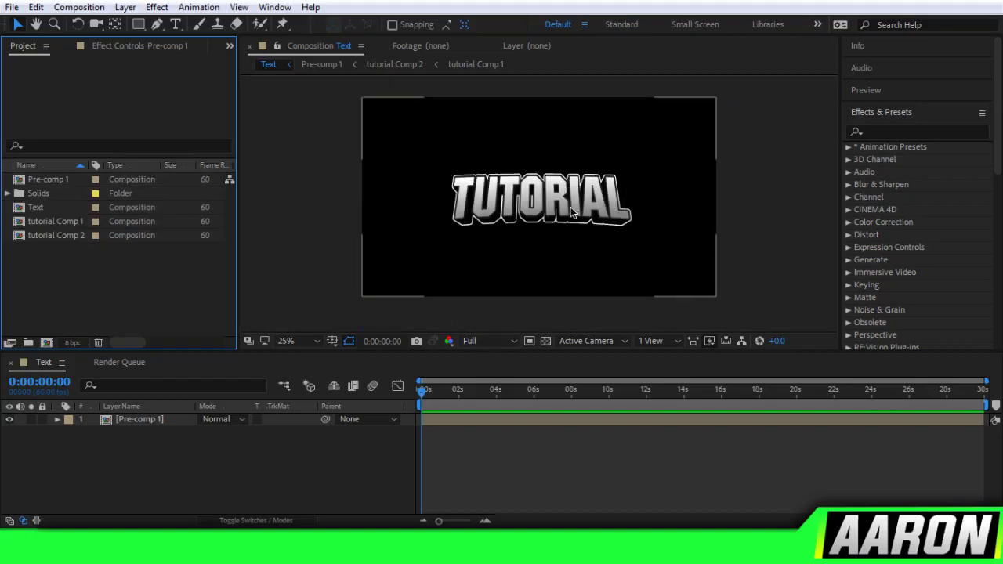
pyautogui.click(737, 144)
pyautogui.click(513, 230)
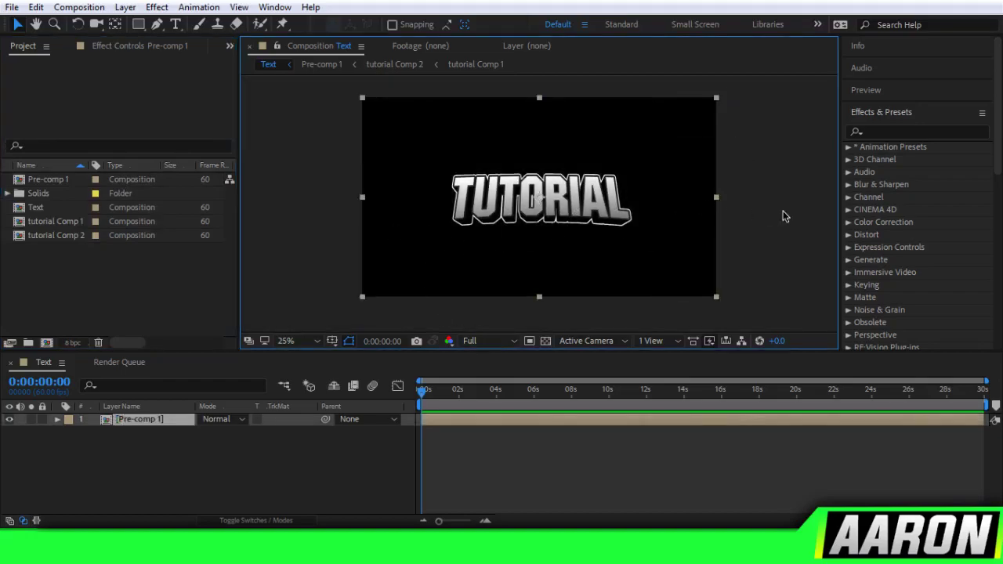
pyautogui.click(336, 243)
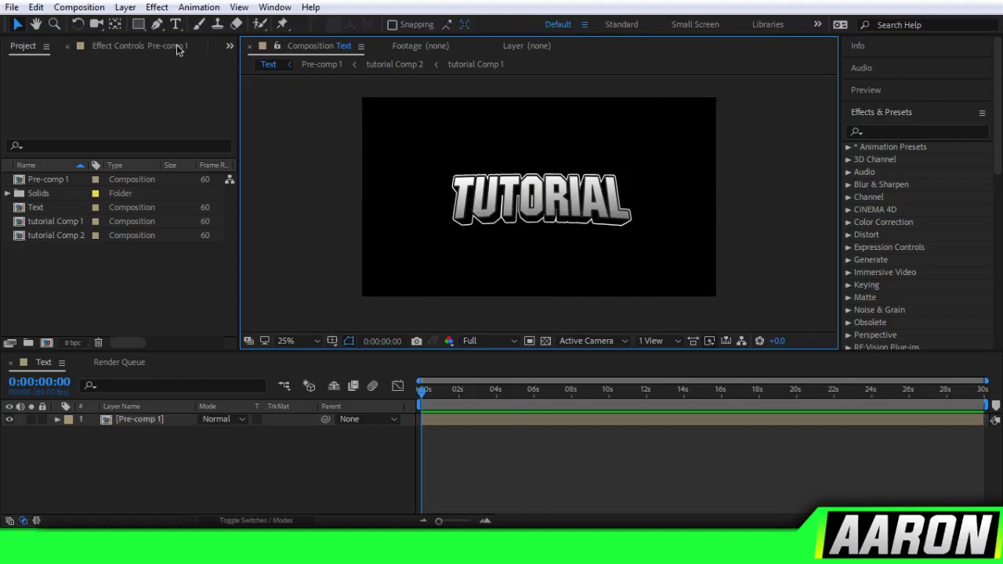
# Queue the current frame of the Text composition for export as a file and set its output format to PNG Sequence.
pyautogui.click(72, 8)
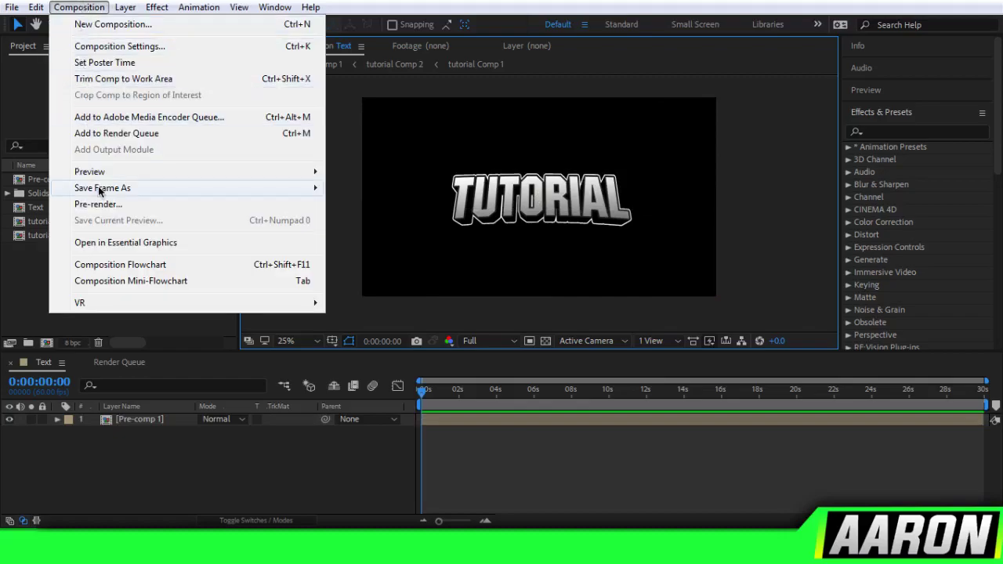
pyautogui.moveTo(102, 189)
pyautogui.click(349, 192)
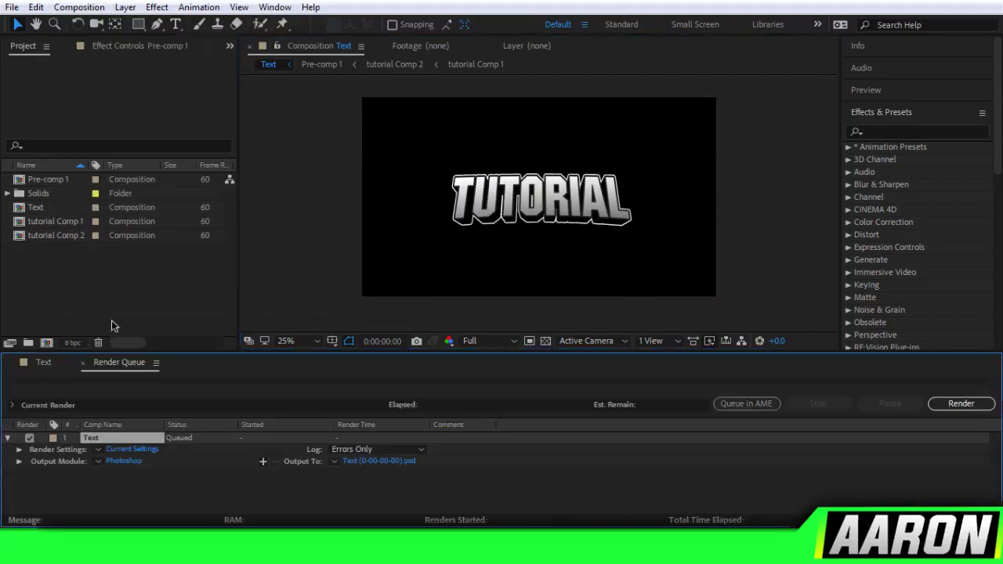
pyautogui.click(121, 462)
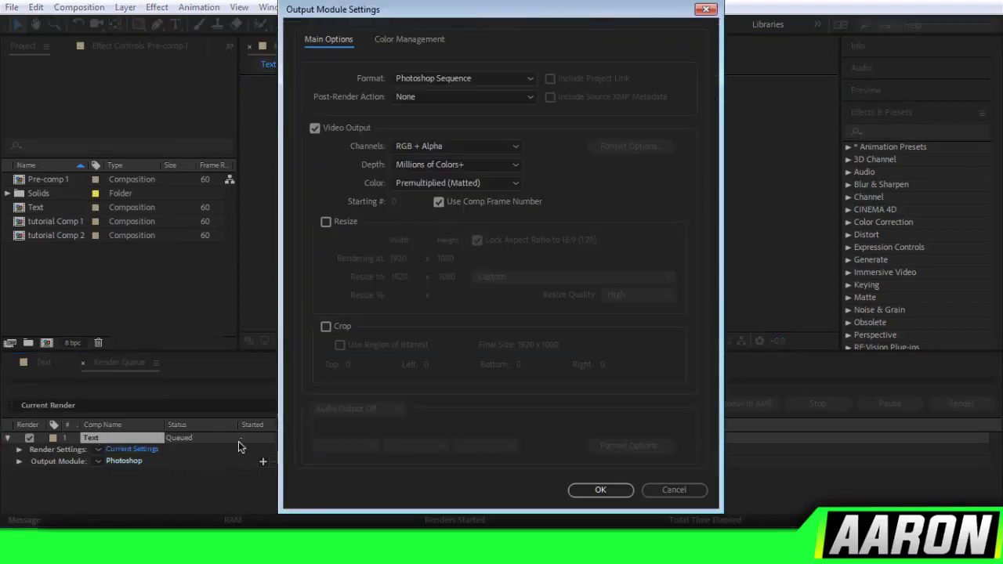
pyautogui.click(470, 79)
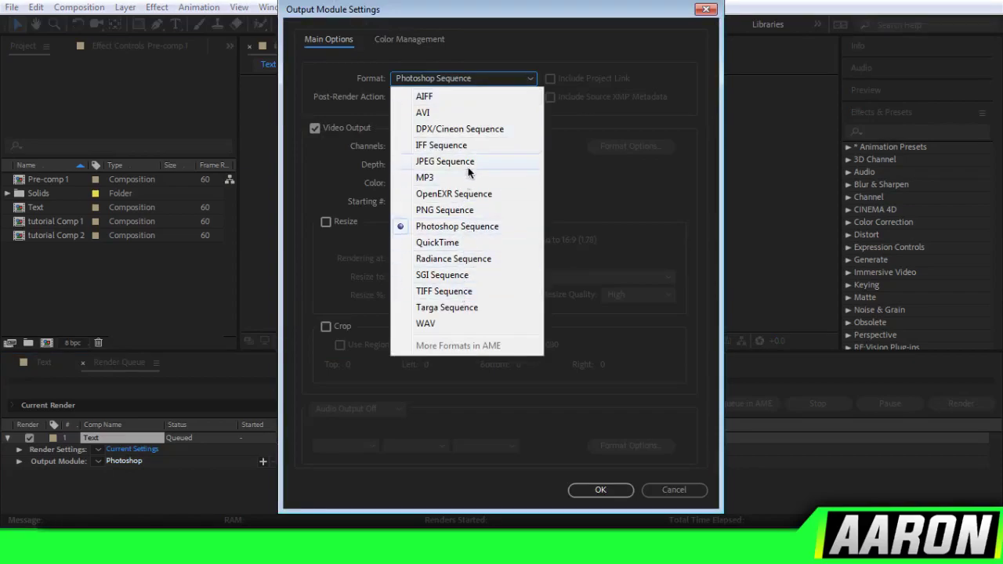
pyautogui.click(460, 211)
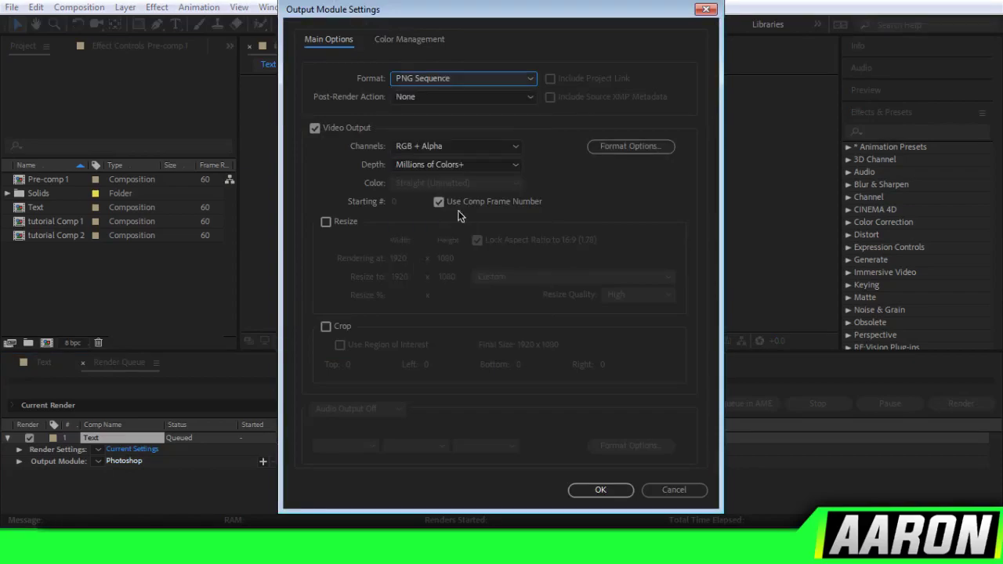
pyautogui.click(600, 489)
# Name the output file Tutorial Text in the Documents library and render the queued frame.
pyautogui.click(410, 466)
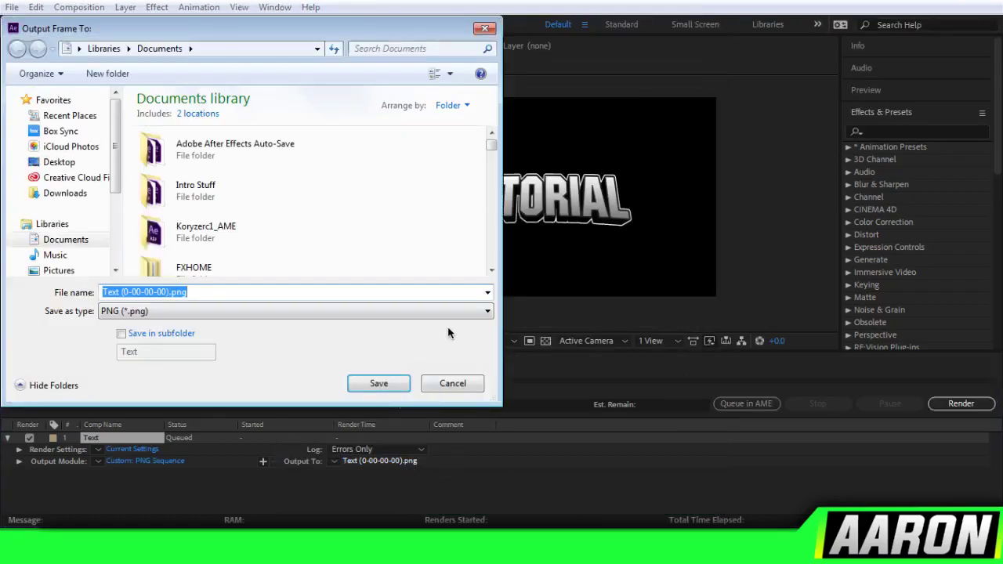
pyautogui.write('Tutorial Text')
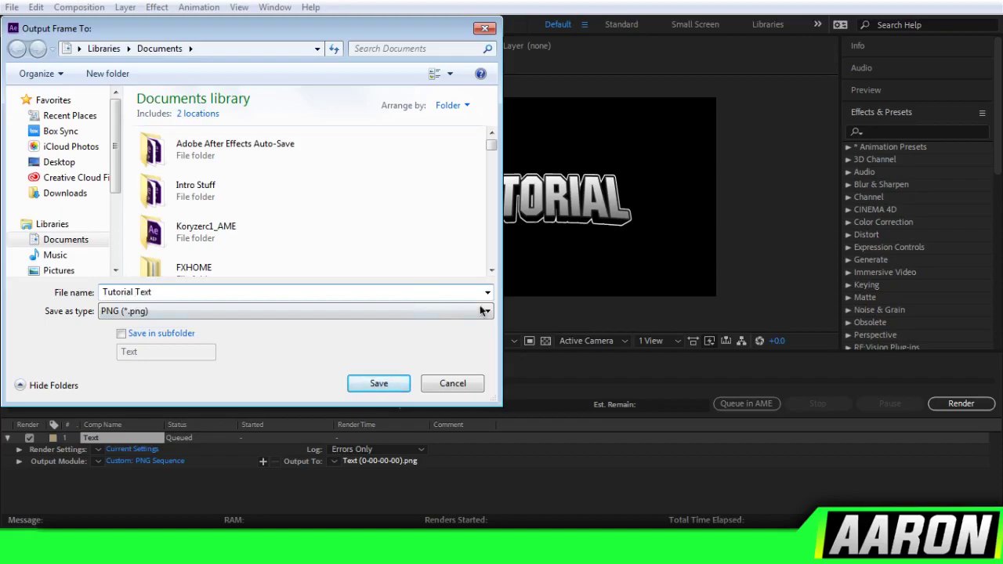
pyautogui.click(380, 386)
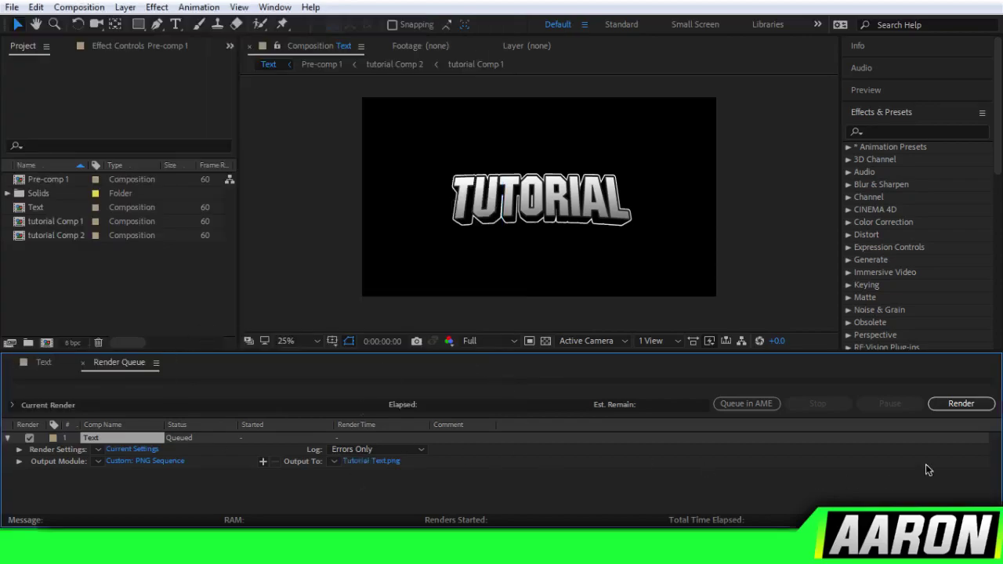
pyautogui.click(960, 404)
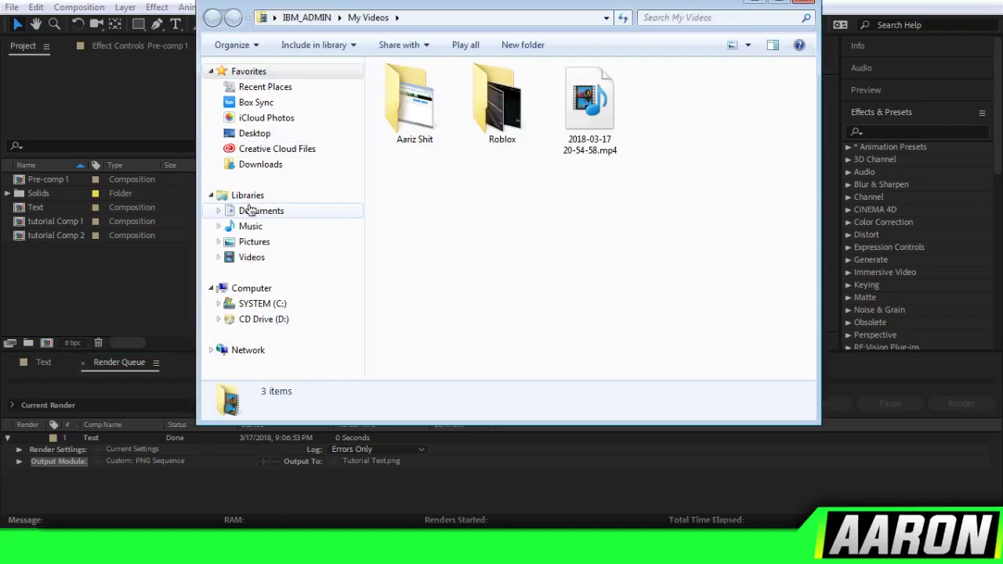
# Open the rendered Tutorial Text.png from the Documents library, examine its edges and transparency up close, and close the viewer and folder window.
pyautogui.click(249, 211)
pyautogui.click(466, 316)
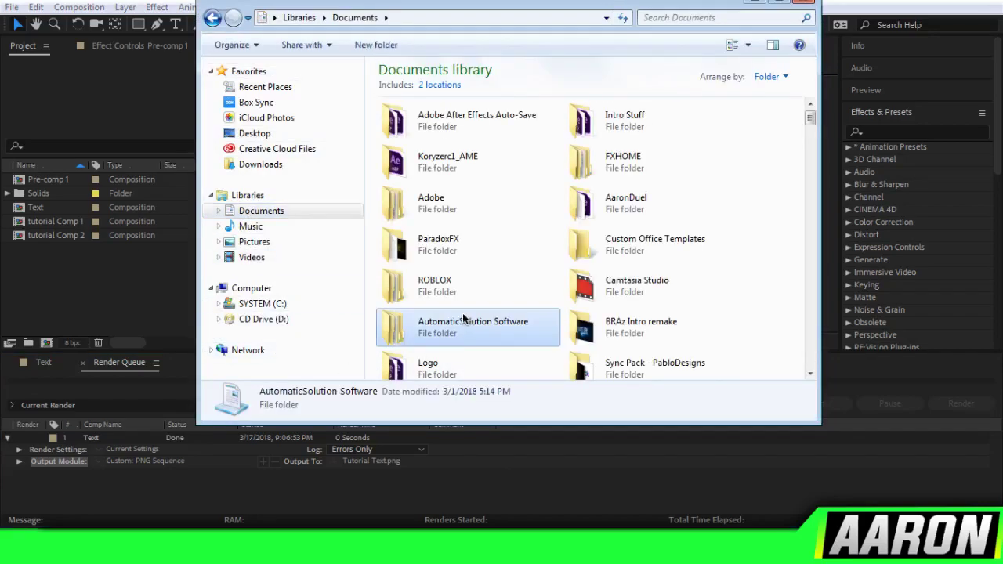
pyautogui.press('t')
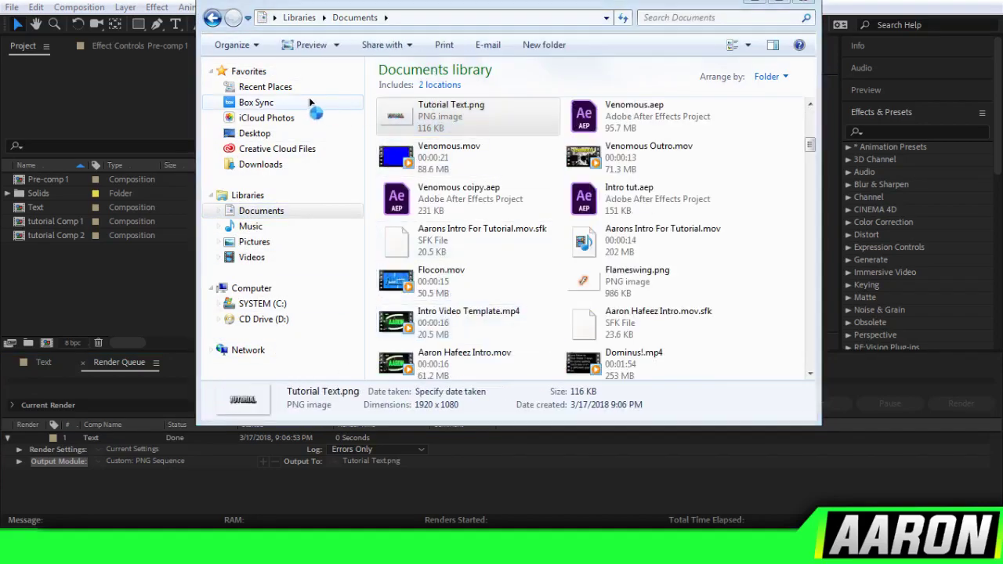
pyautogui.scroll(6, 417, 203)
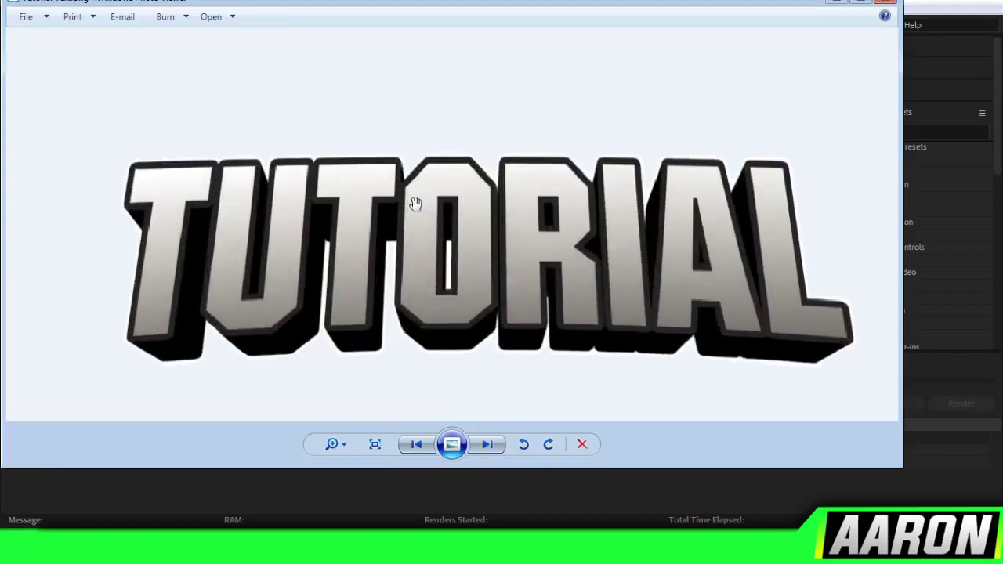
pyautogui.scroll(-6, 399, 199)
pyautogui.scroll(6, 394, 198)
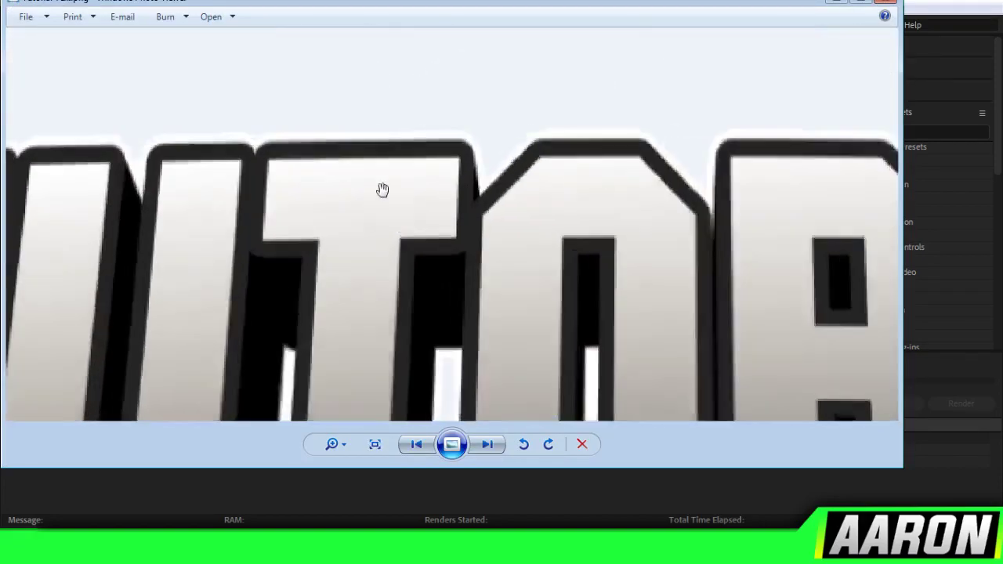
pyautogui.scroll(-6, 371, 181)
pyautogui.scroll(5, 367, 198)
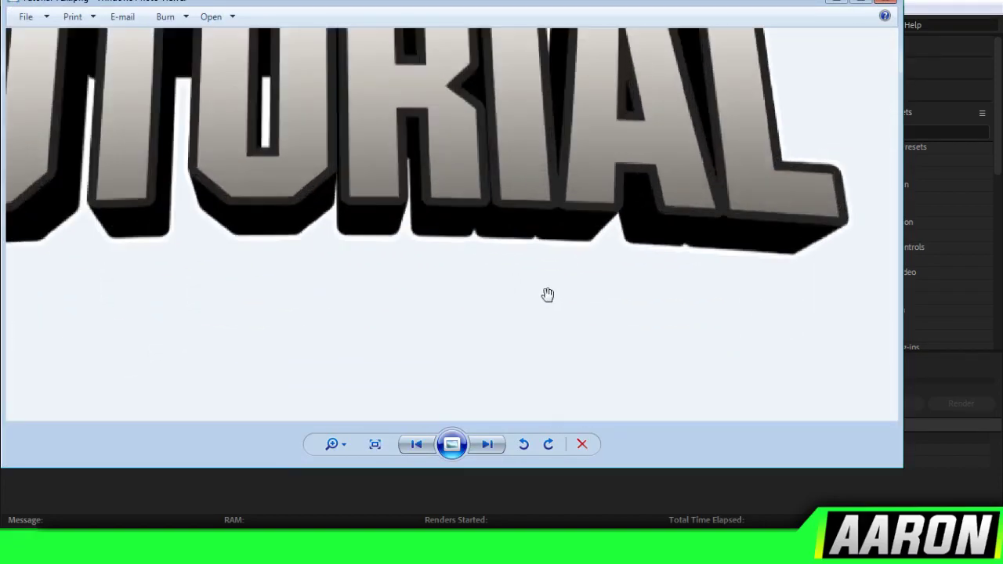
pyautogui.scroll(-5, 449, 183)
pyautogui.scroll(3, 428, 227)
pyautogui.scroll(-3, 428, 227)
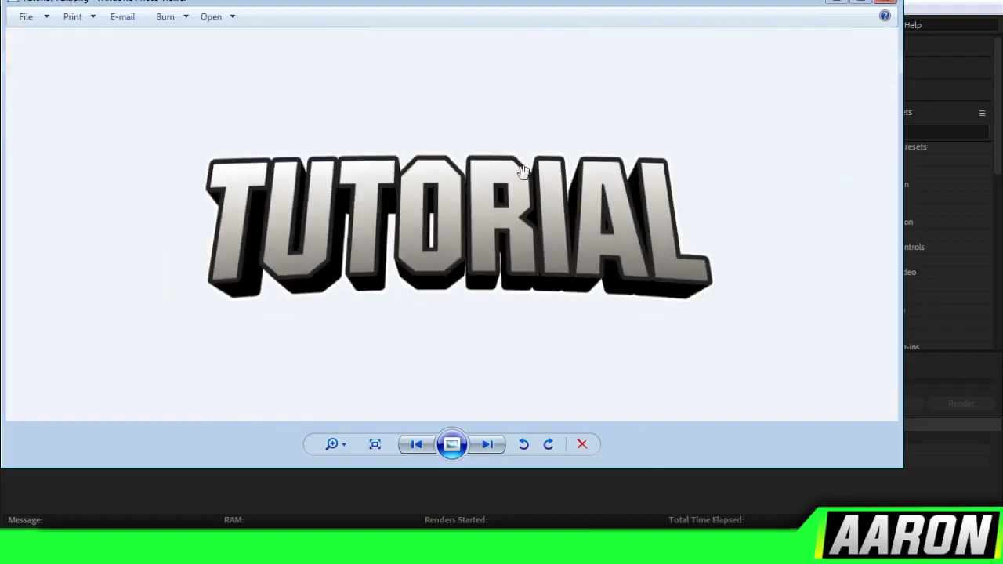
pyautogui.click(887, 2)
pyautogui.click(809, 3)
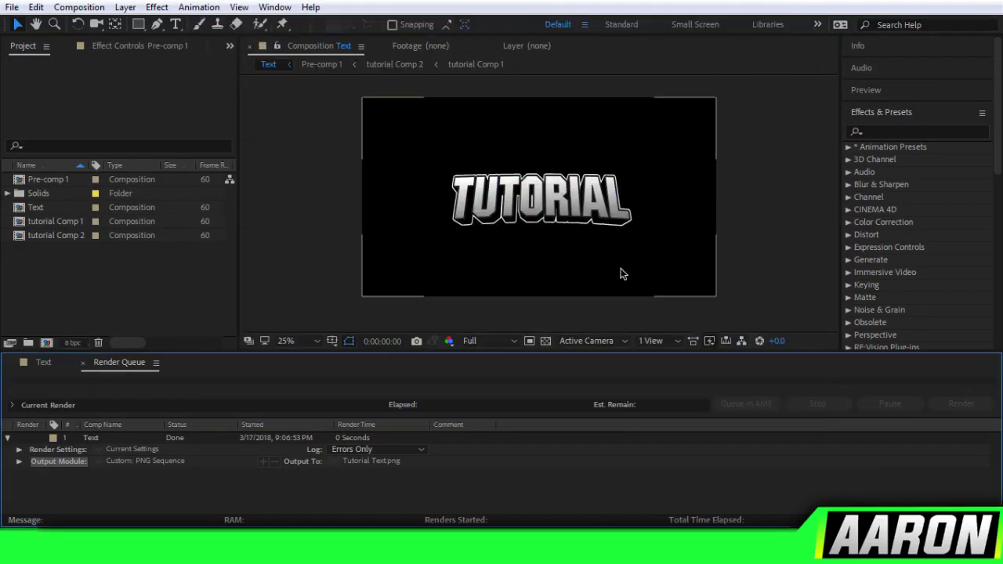
pyautogui.click(627, 235)
pyautogui.click(325, 308)
pyautogui.scroll(4, 558, 235)
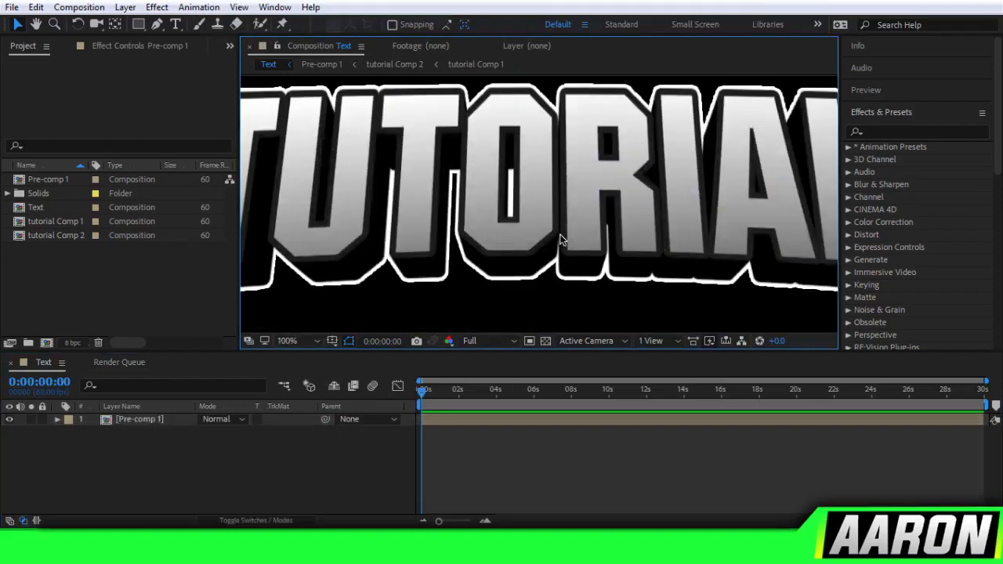
pyautogui.scroll(-4, 558, 238)
pyautogui.moveTo(782, 174); pyautogui.dragTo(272, 285)
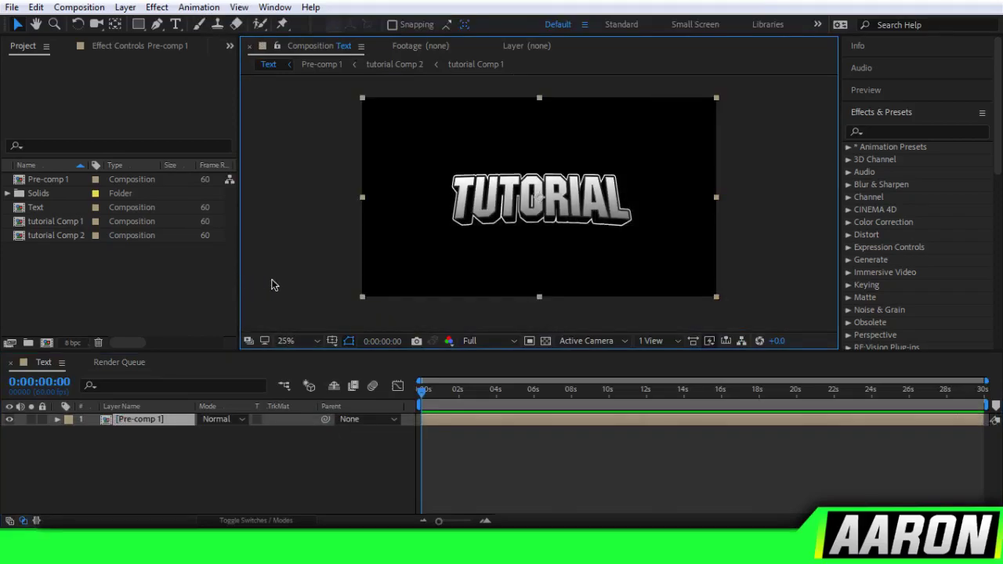
pyautogui.click(294, 266)
# Save the project as Tutorial in the Documents library as an After Effects Project (*.aep).
pyautogui.click(12, 7)
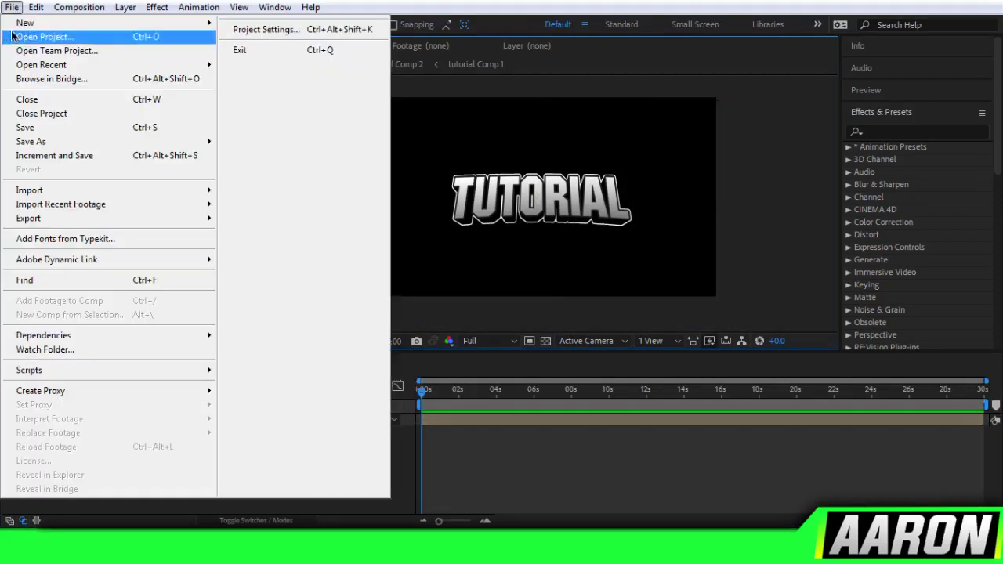
pyautogui.click(32, 125)
pyautogui.write('tut')
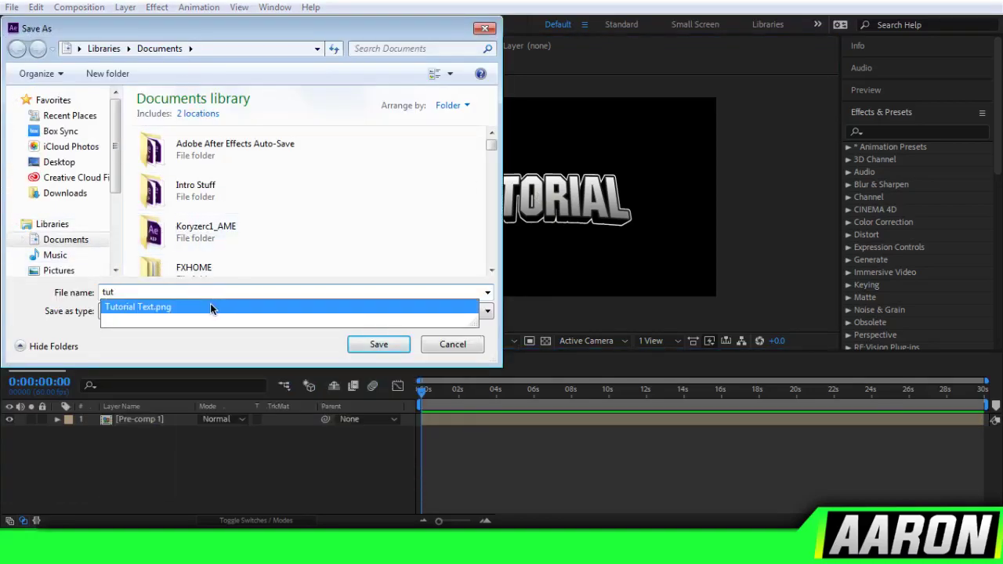
pyautogui.click(210, 307)
pyautogui.click(190, 292)
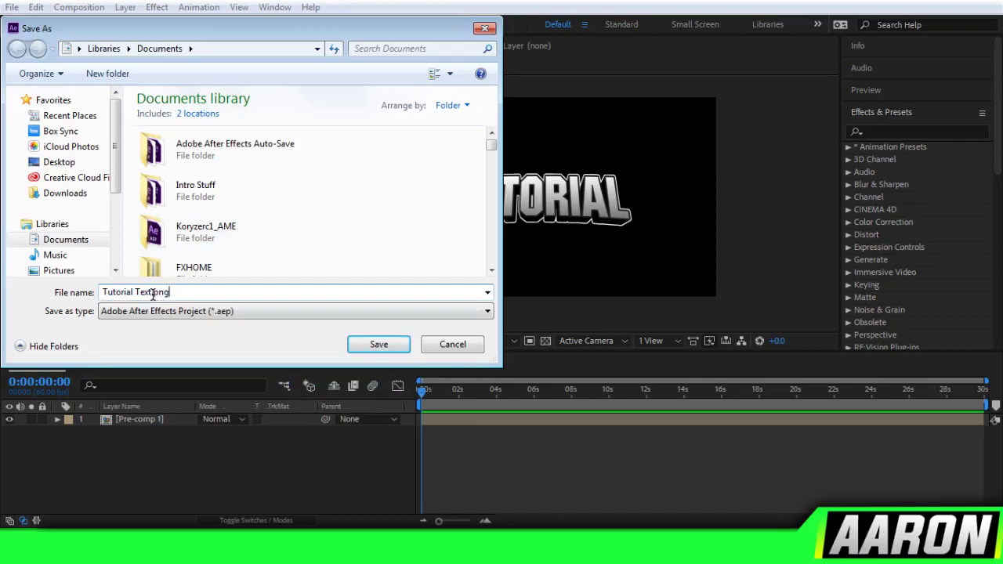
pyautogui.moveTo(131, 292); pyautogui.dragTo(217, 285)
pyautogui.press('BackSpace')
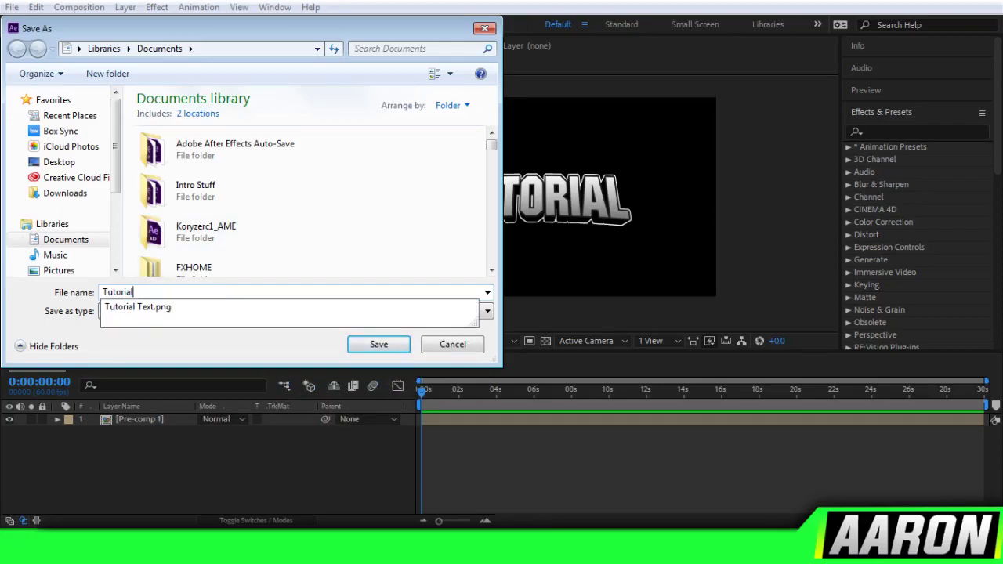
pyautogui.click(243, 348)
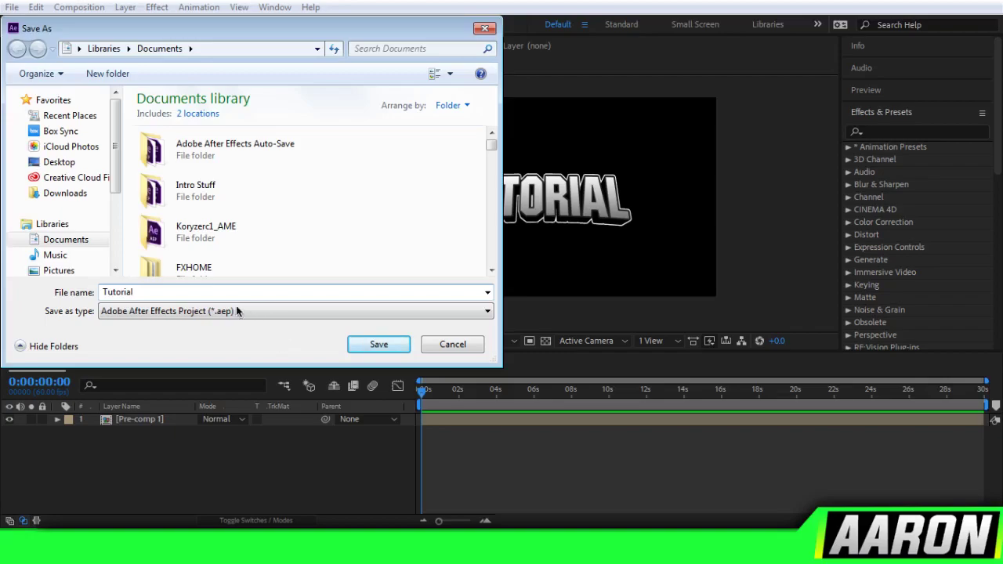
pyautogui.click(370, 348)
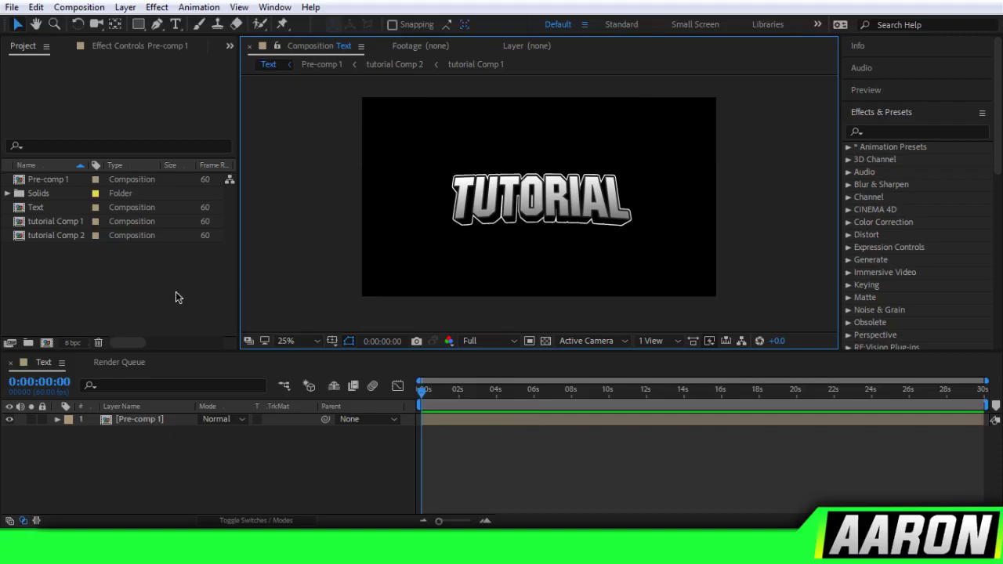
# Group all project items into a new folder named Text and expand the folder to check its contents.
pyautogui.moveTo(175, 292); pyautogui.dragTo(52, 189)
pyautogui.moveTo(32, 338); pyautogui.dragTo(28, 343)
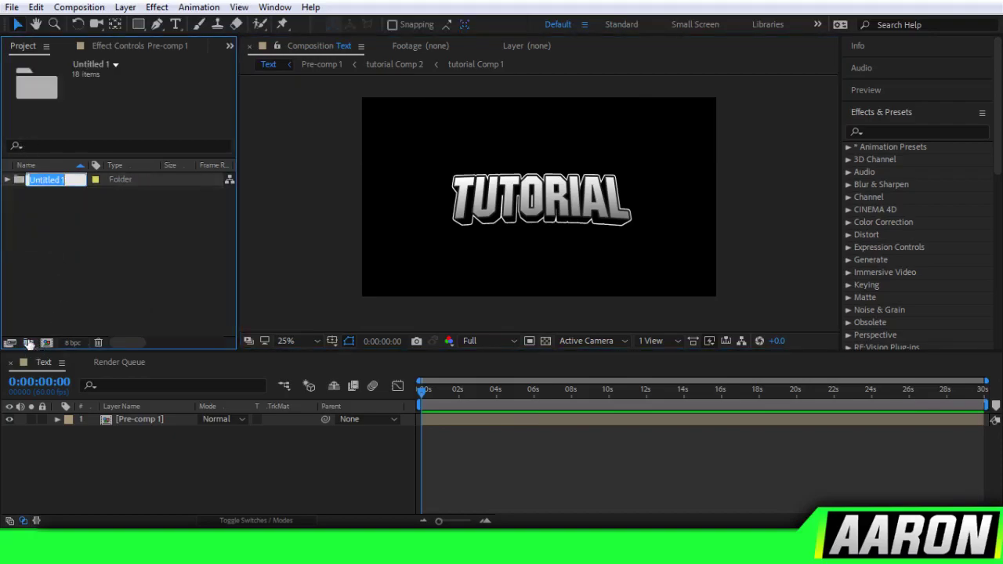
pyautogui.write('Text')
pyautogui.press('Return')
pyautogui.click(75, 272)
pyautogui.click(121, 419)
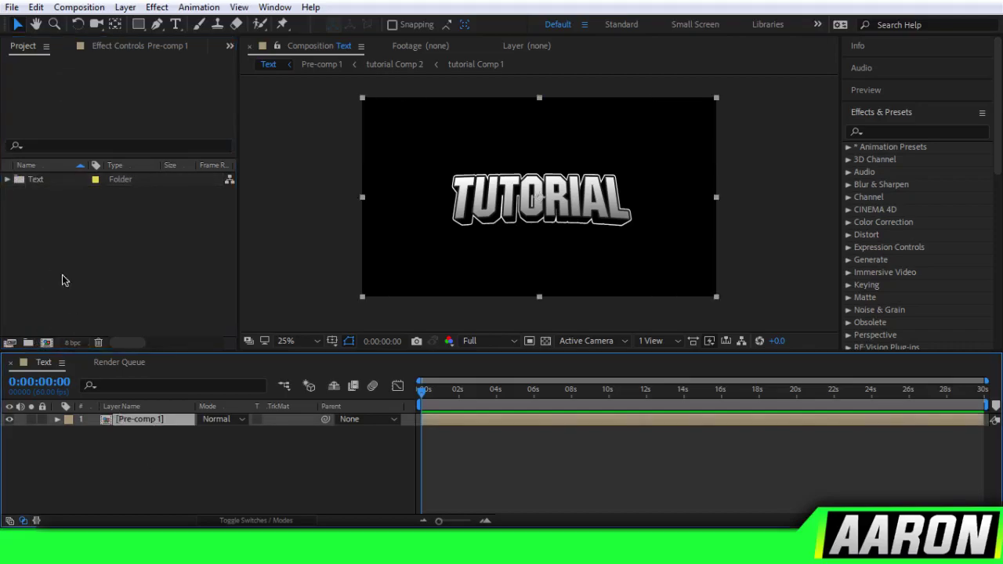
pyautogui.click(8, 180)
pyautogui.click(58, 222)
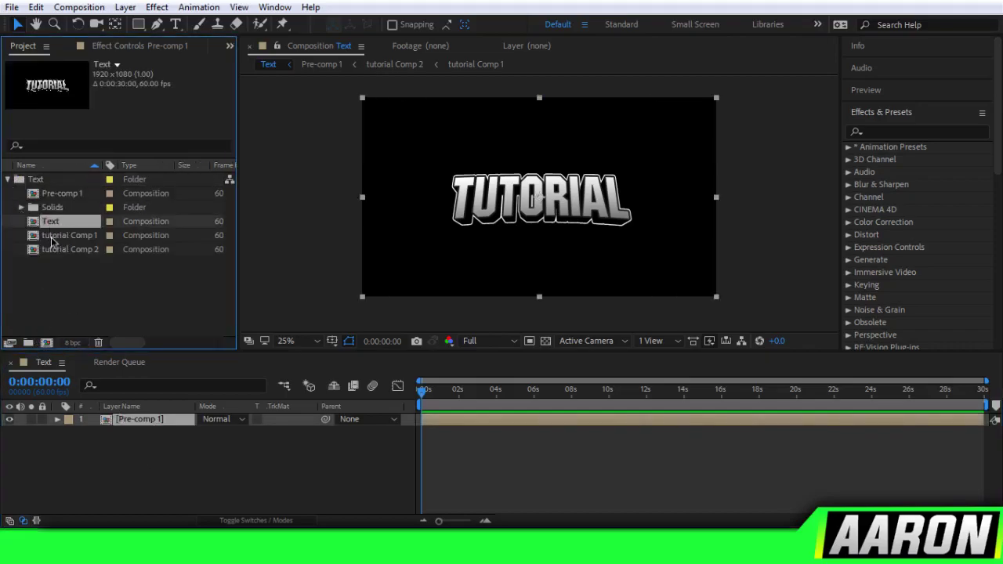
pyautogui.click(96, 322)
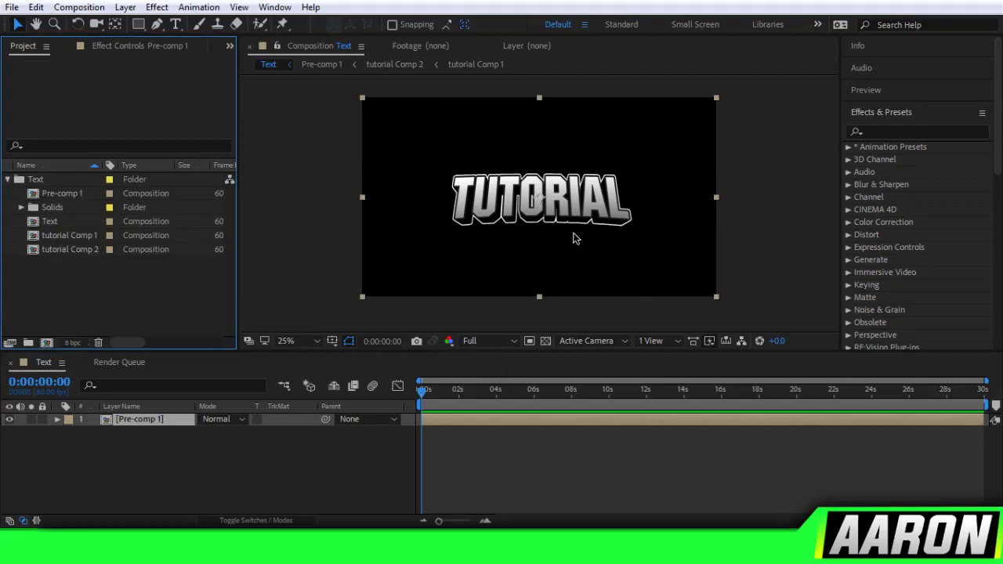
# Close the Text composition's timeline and the render queue.
pyautogui.click(251, 278)
pyautogui.click(10, 363)
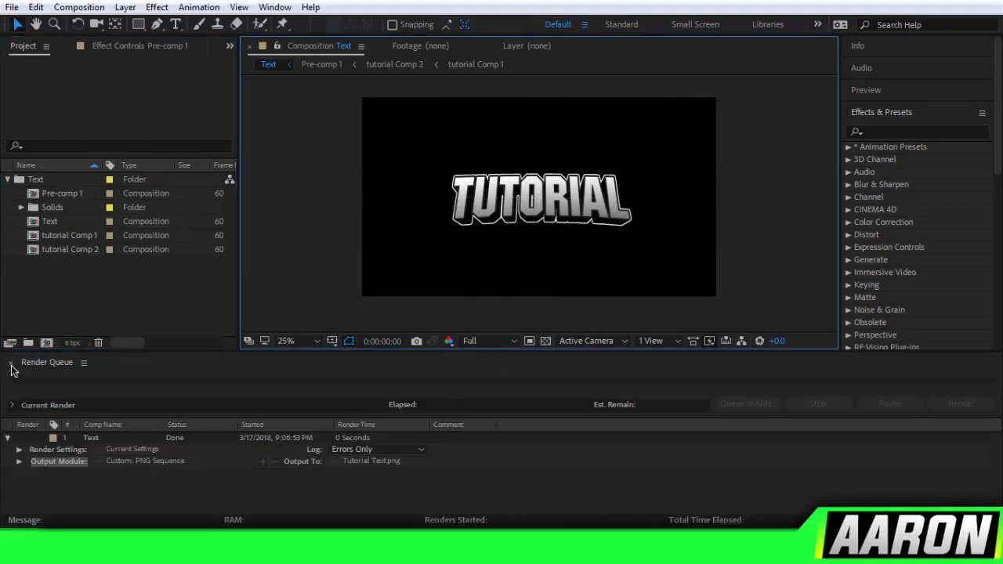
pyautogui.click(10, 363)
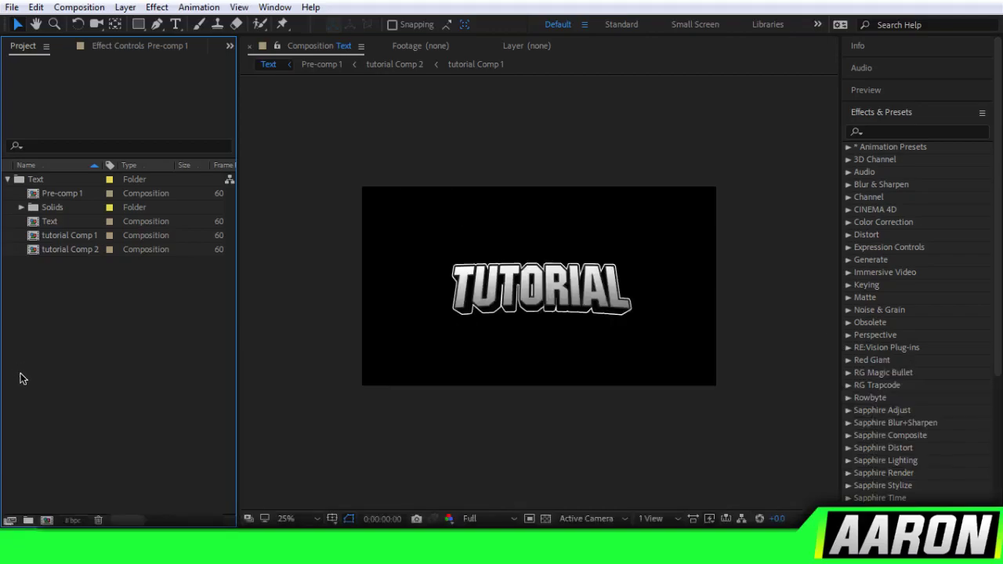
pyautogui.click(11, 7)
pyautogui.moveTo(34, 8)
pyautogui.moveTo(78, 7)
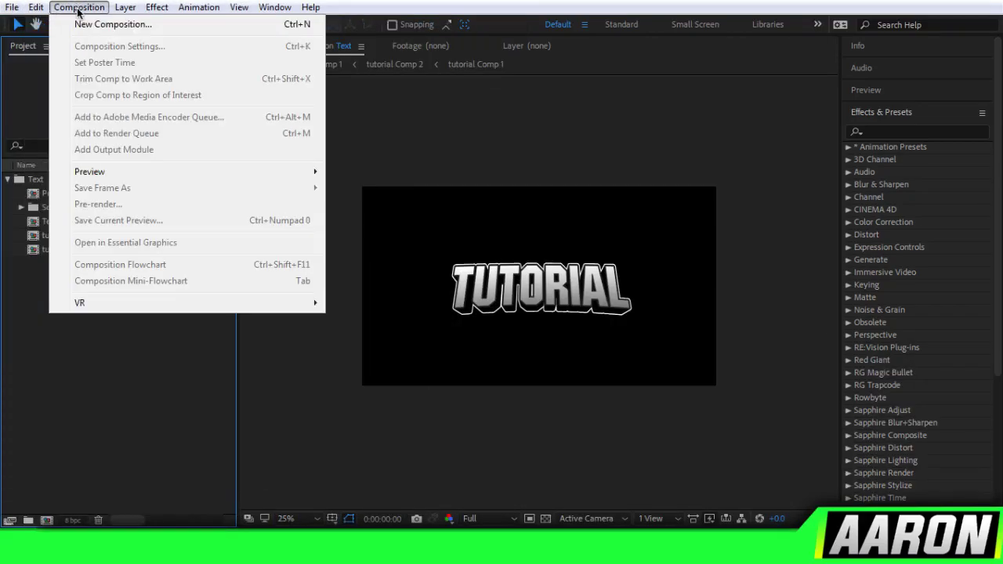
pyautogui.click(76, 24)
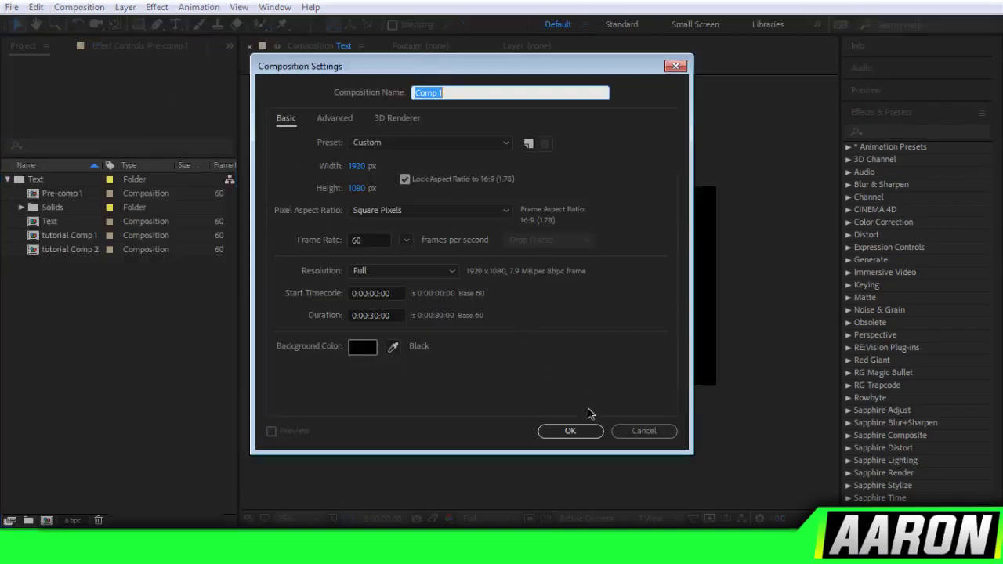
pyautogui.click(580, 428)
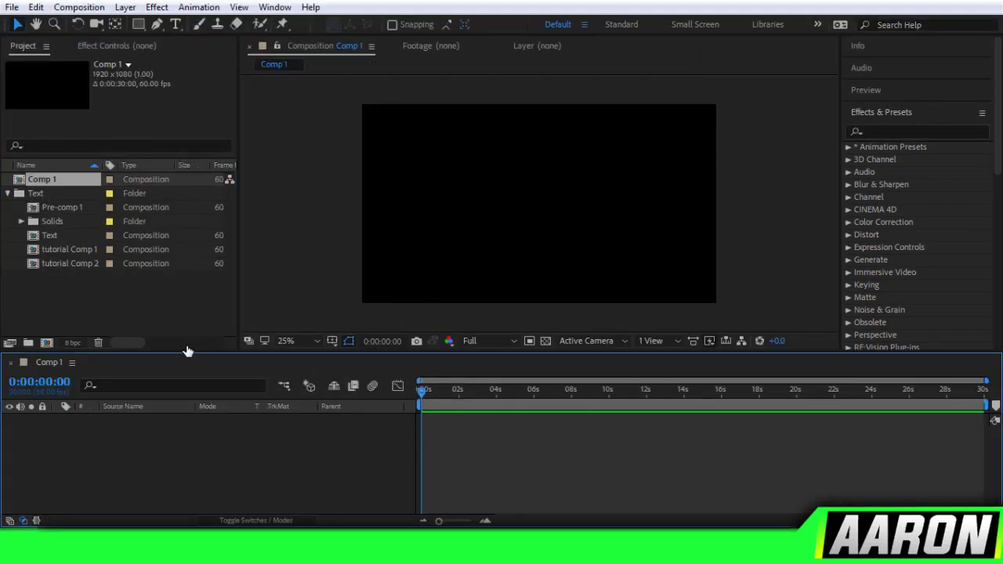
pyautogui.click(11, 198)
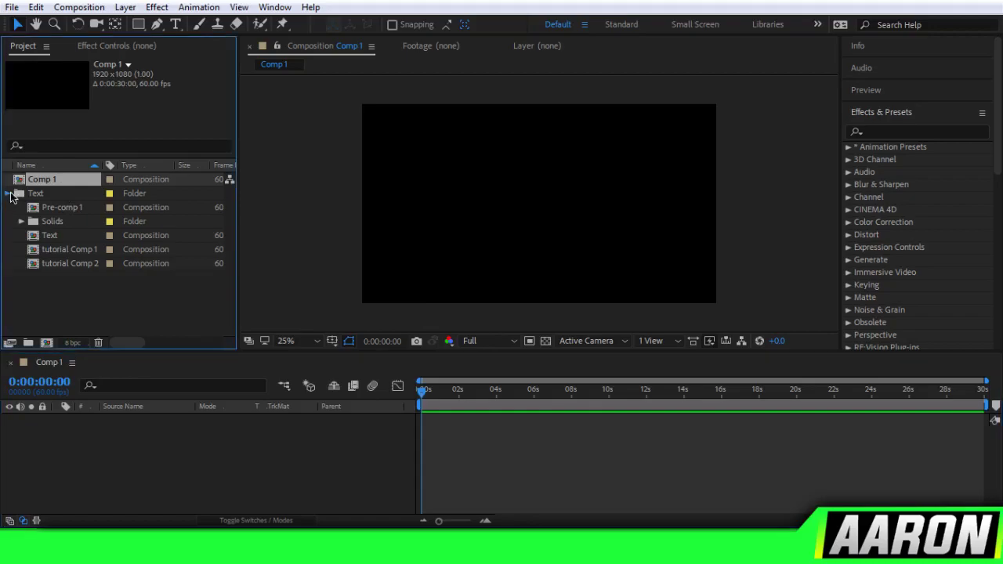
pyautogui.click(9, 194)
pyautogui.press('Delete')
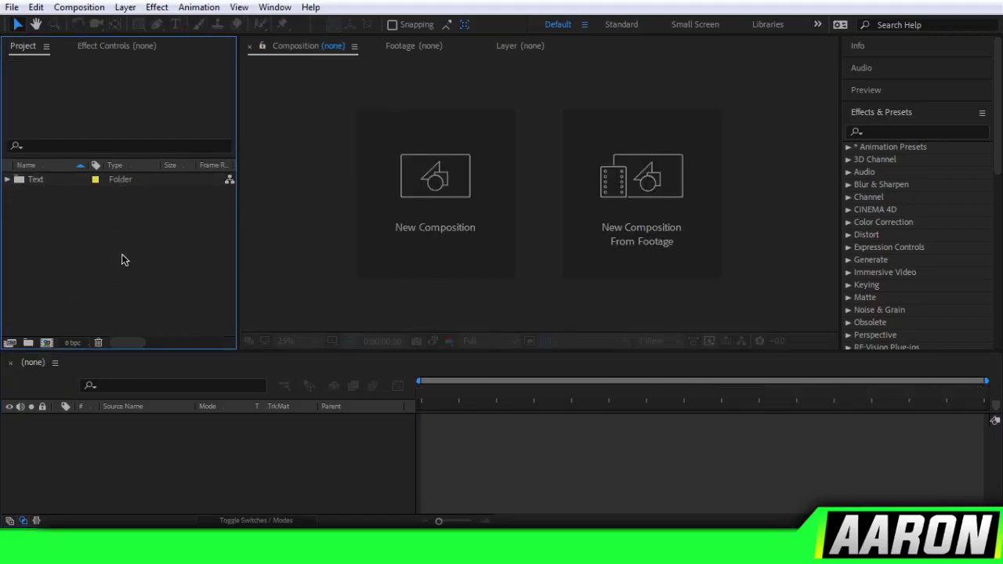
# Import MAX - Home (its different Remix).mp3 from Downloads and create a new composition from it.
pyautogui.hotkey('alt', 'Tab')
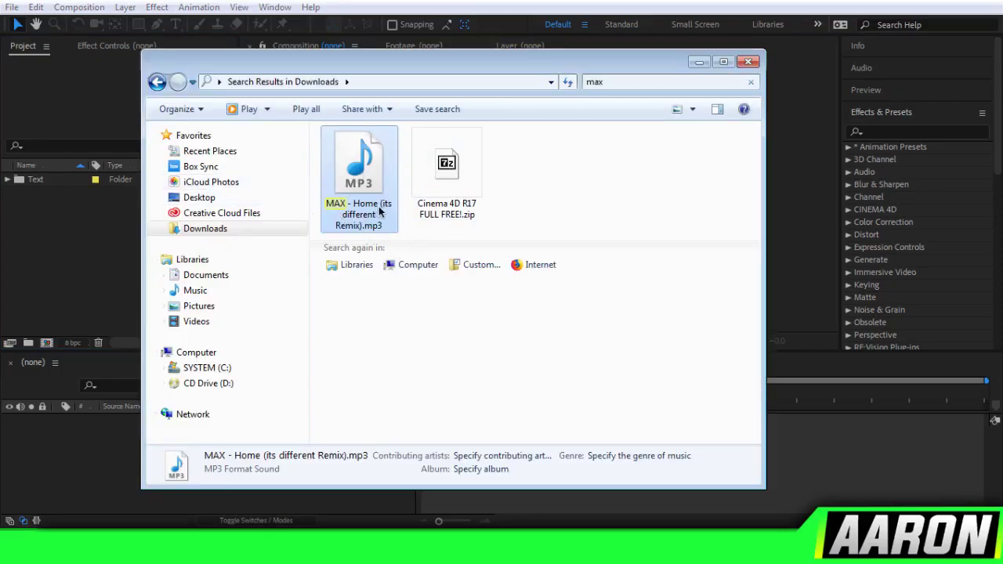
pyautogui.moveTo(80, 226); pyautogui.dragTo(71, 293)
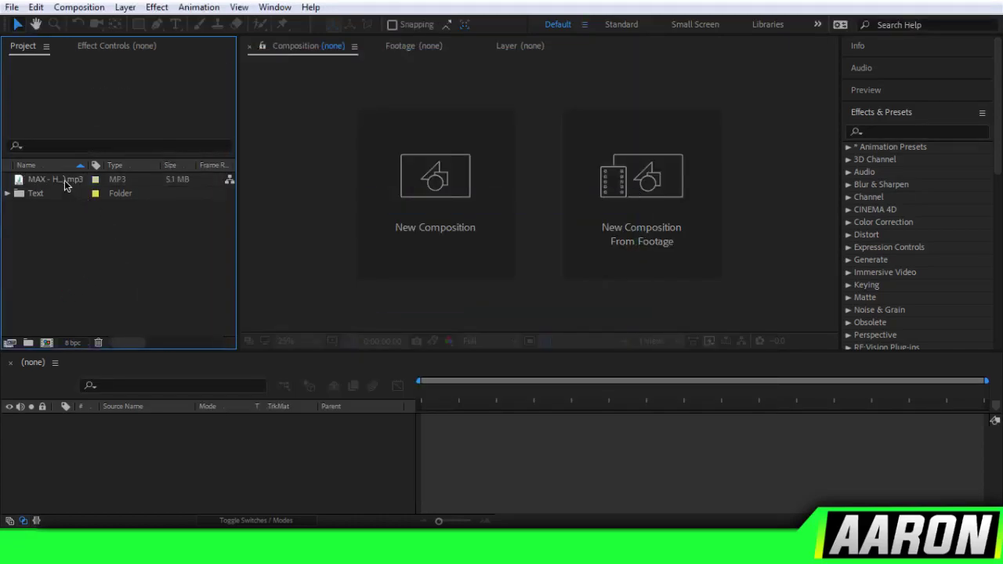
pyautogui.moveTo(66, 184); pyautogui.dragTo(46, 342)
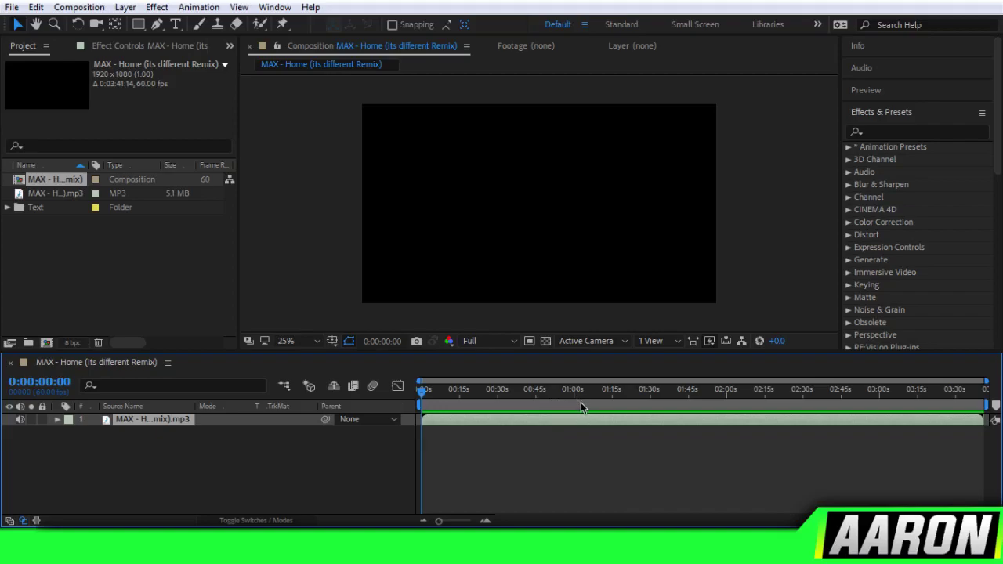
# Reveal the song layer's audio waveform and set the composition's preview resolution to Quarter.
pyautogui.press('l')
pyautogui.press('l')
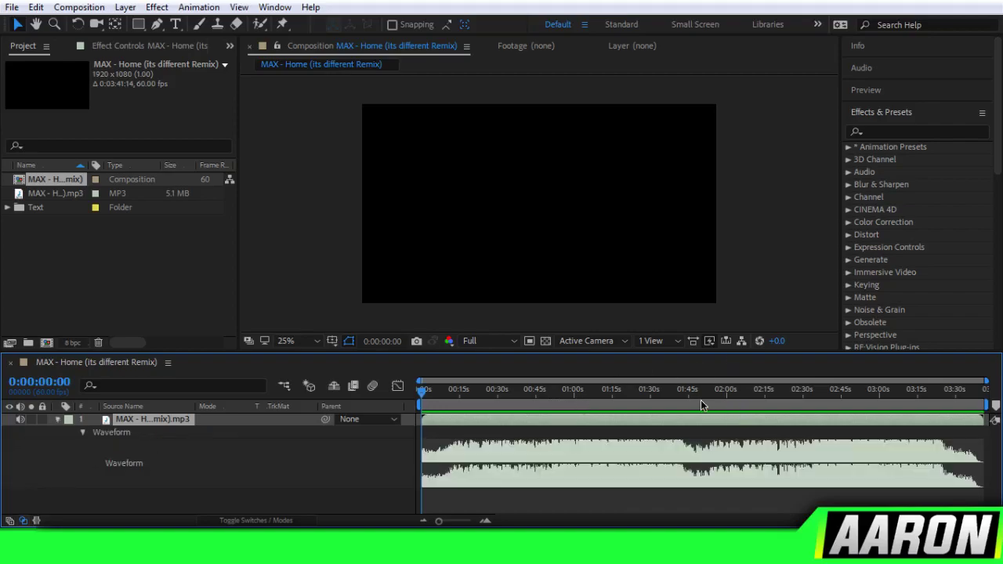
pyautogui.moveTo(700, 400); pyautogui.dragTo(780, 402)
pyautogui.click(506, 342)
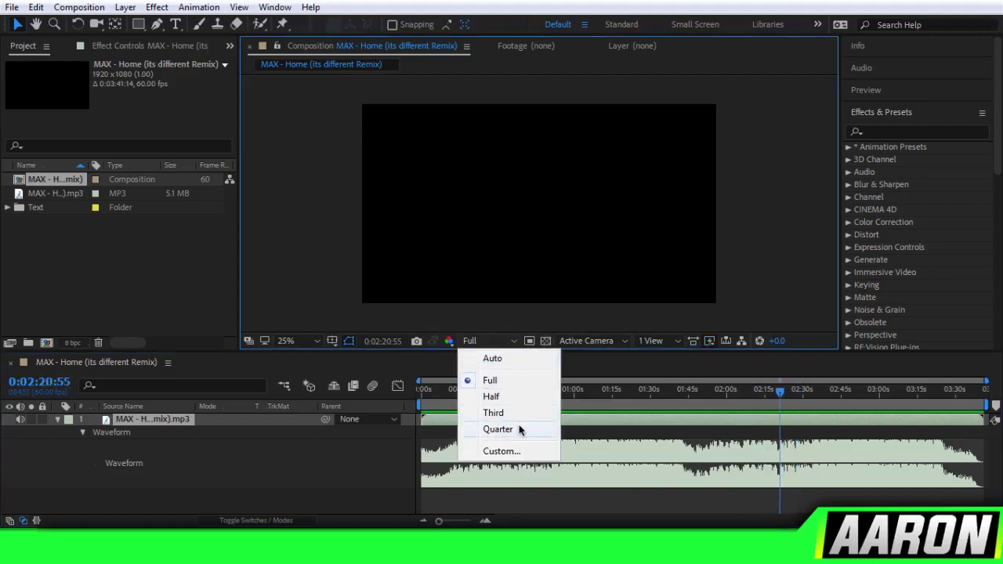
pyautogui.click(519, 431)
pyautogui.click(480, 341)
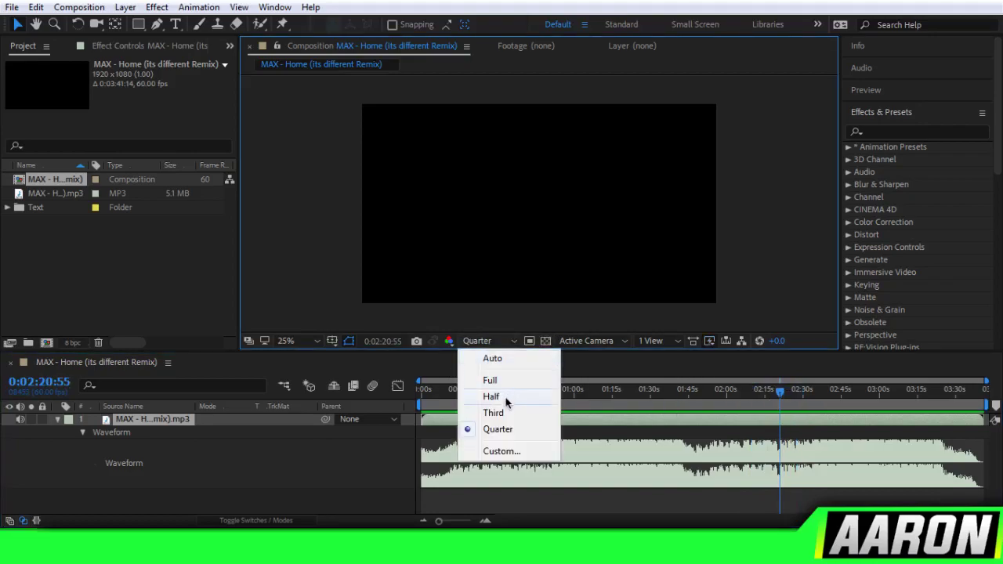
pyautogui.click(506, 399)
pyautogui.click(479, 341)
pyautogui.click(518, 428)
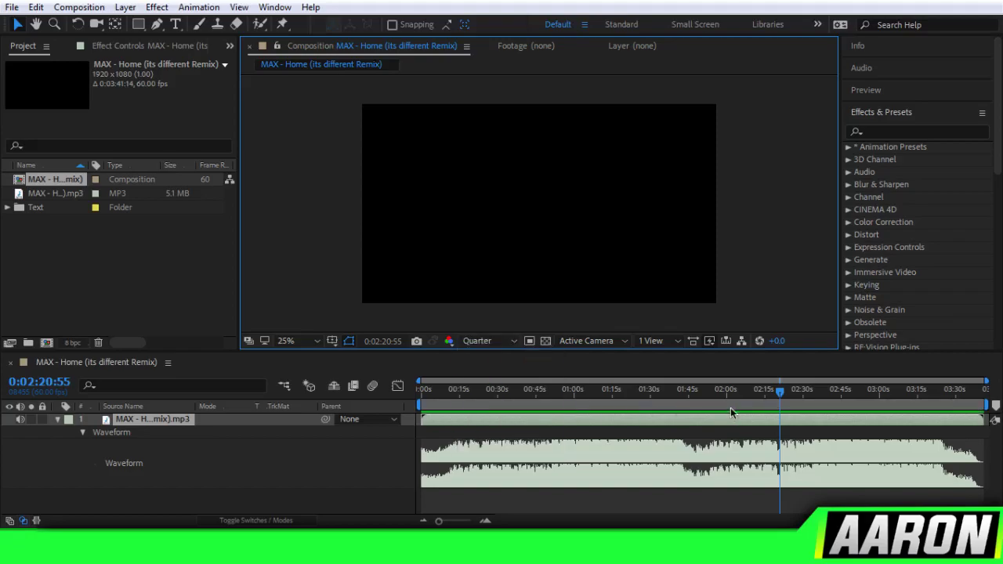
# Play the song from about 0:02:19:45 and again from about 0:02:33:23 to find the section to use, stopping at 0:02:34:17.
pyautogui.moveTo(760, 398); pyautogui.dragTo(777, 387)
pyautogui.click(937, 91)
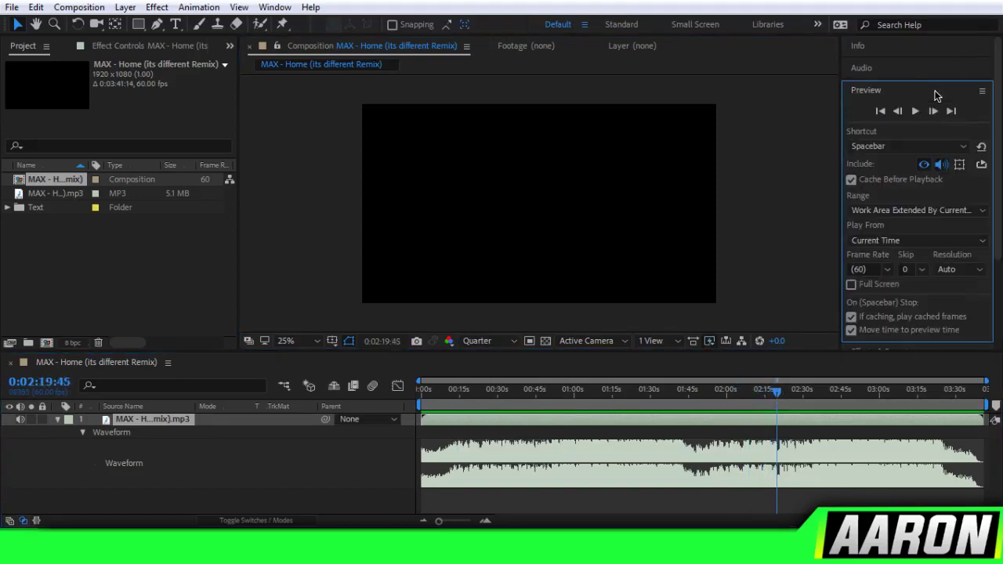
pyautogui.click(851, 180)
pyautogui.click(853, 181)
pyautogui.press('space')
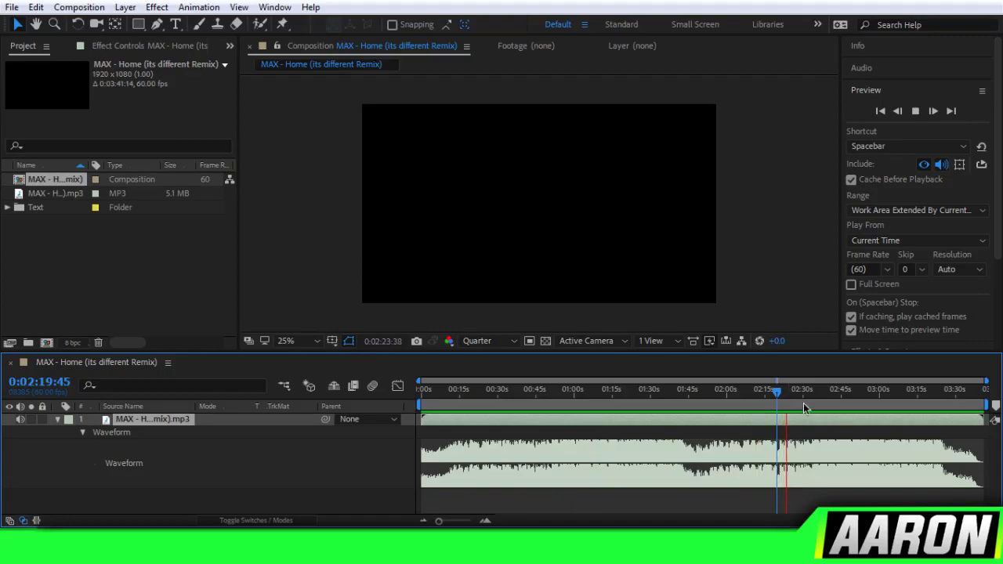
pyautogui.moveTo(790, 397); pyautogui.dragTo(811, 396)
pyautogui.press('space')
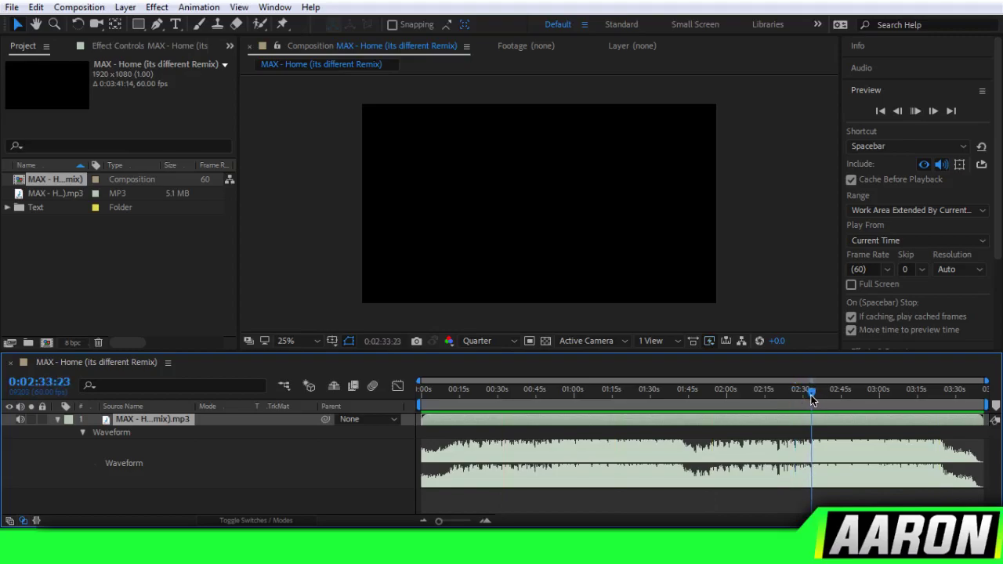
pyautogui.press('space')
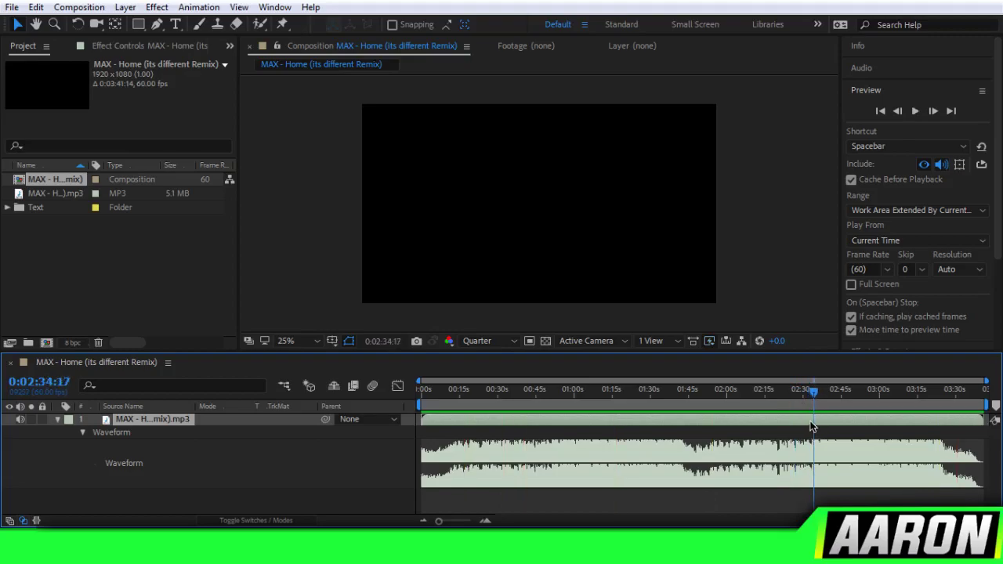
# Shift the song layer about two and a half minutes earlier and preview its new opening from the first frame.
pyautogui.moveTo(813, 423); pyautogui.dragTo(435, 422)
pyautogui.press('Home')
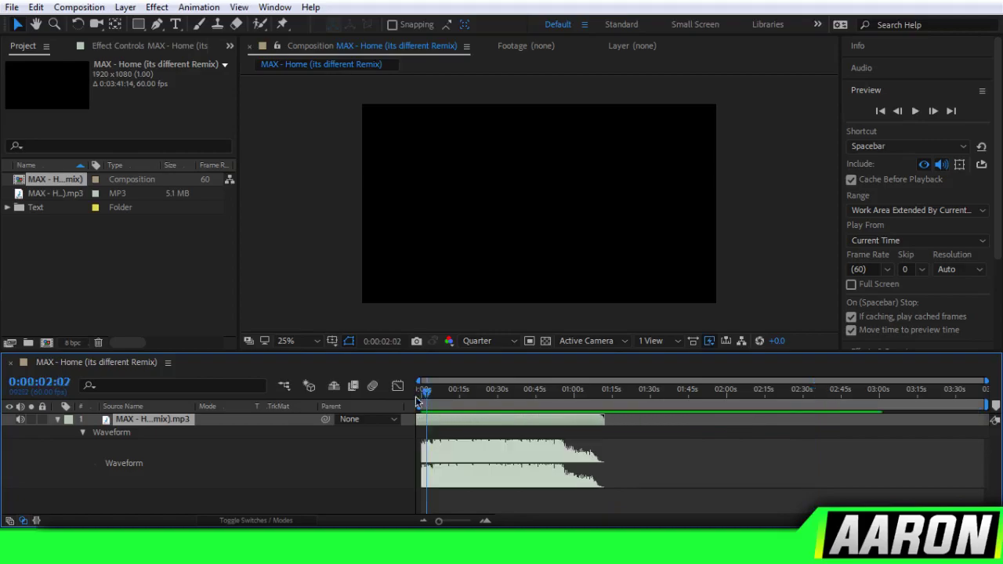
pyautogui.click(486, 522)
pyautogui.press('space')
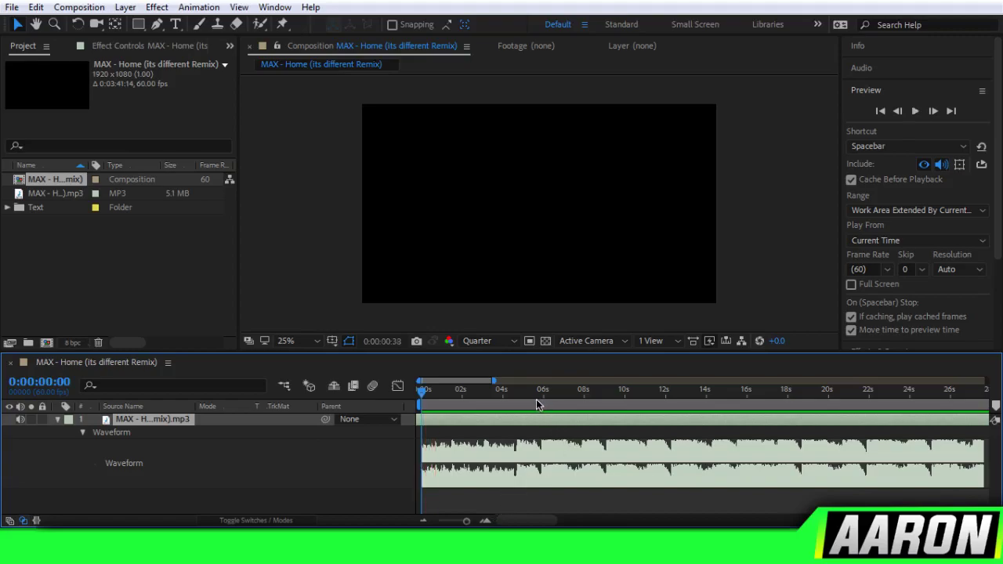
pyautogui.click(536, 399)
# Group the song's MP3 file and its composition into a new folder named Song.
pyautogui.click(66, 193)
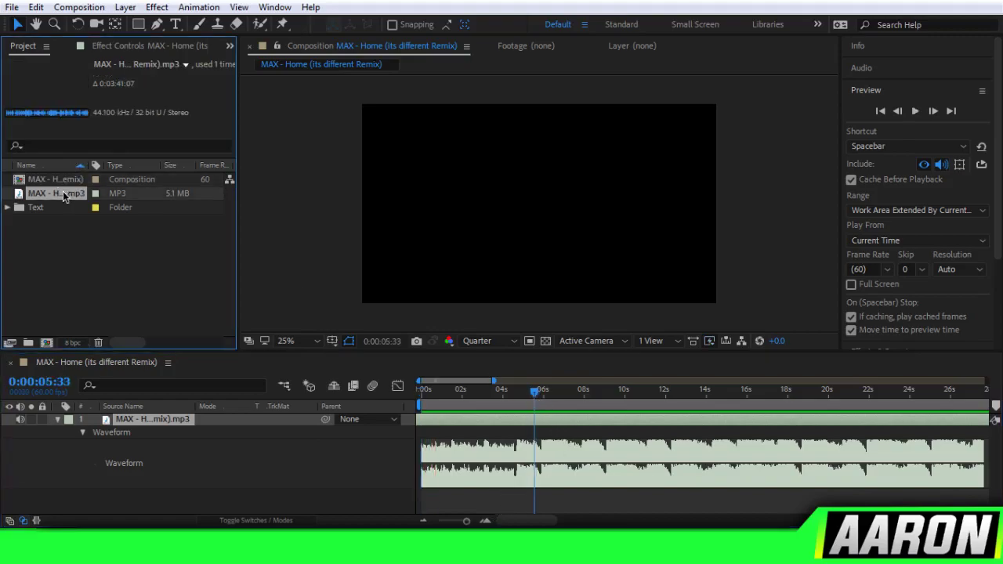
pyautogui.moveTo(64, 197); pyautogui.dragTo(28, 346)
pyautogui.keyDown('ctrl'); pyautogui.click(68, 185); pyautogui.keyUp('ctrl')
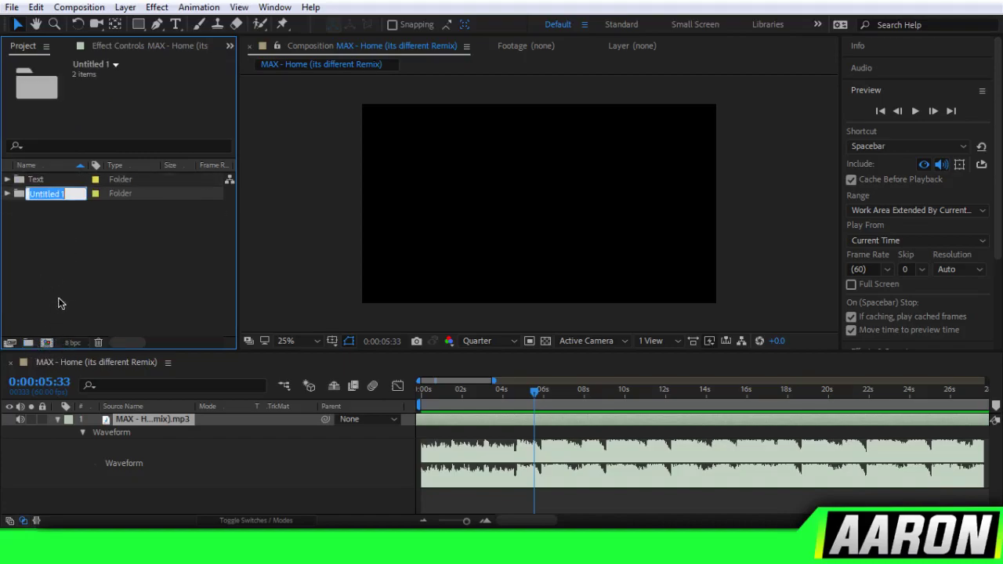
pyautogui.write('Song')
pyautogui.press('Return')
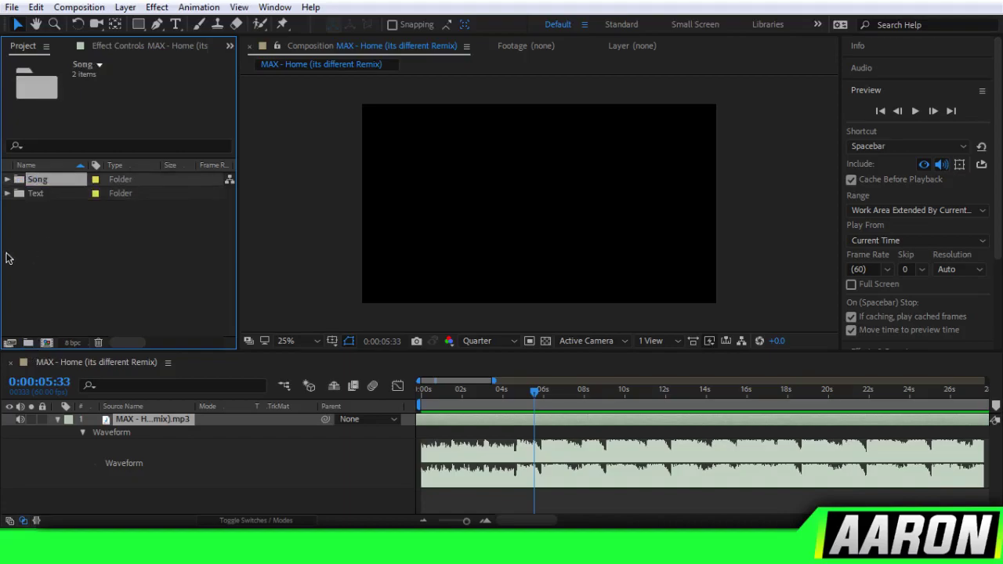
# Play the song briefly and place the playhead at 0:00:04:41, where the waveform rises sharply.
pyautogui.press('space')
pyautogui.press('space')
pyautogui.moveTo(513, 407); pyautogui.dragTo(517, 405)
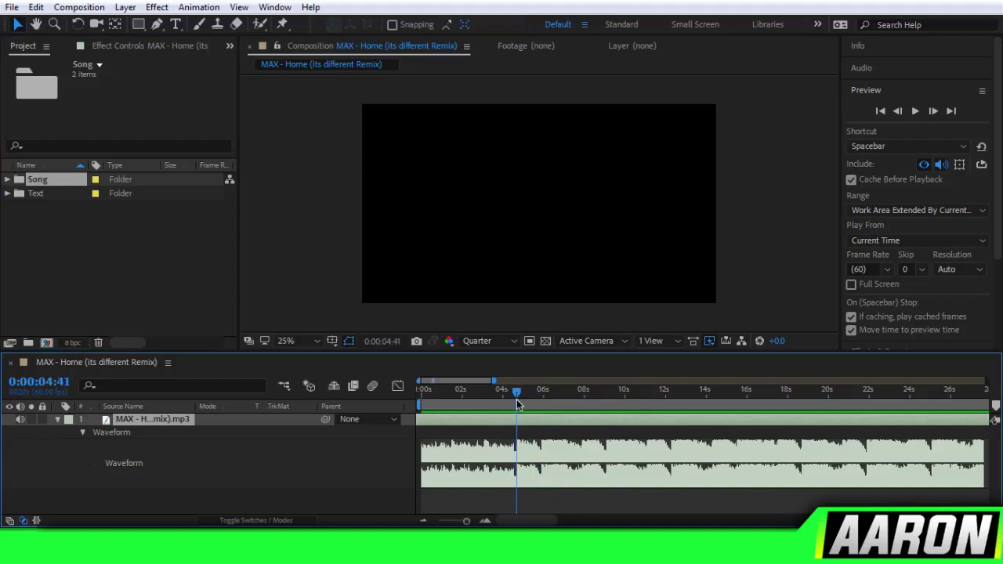
pyautogui.click(484, 521)
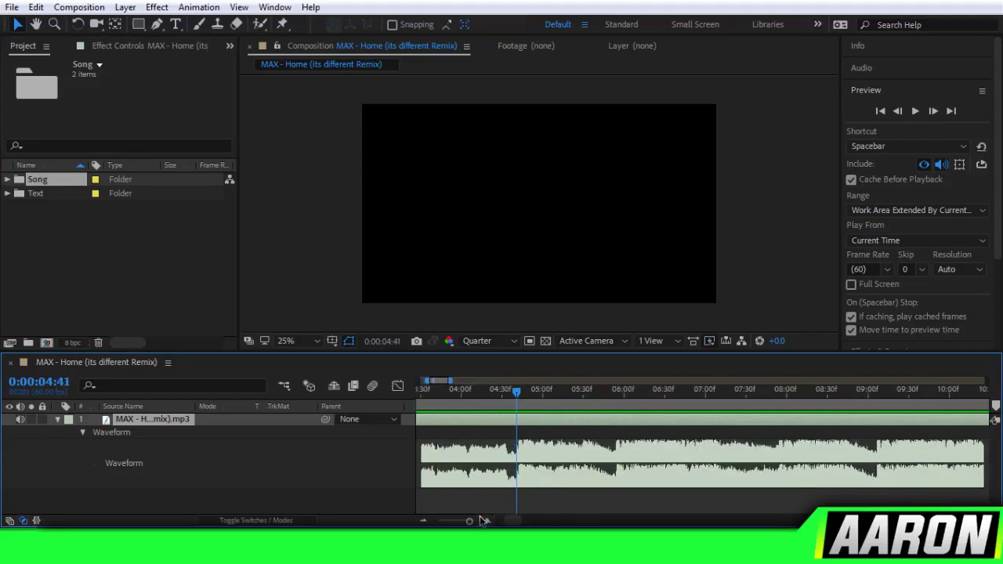
pyautogui.press('KP_Multiply')
pyautogui.hotkey('shift', '2')
pyautogui.hotkey('shift', '3')
pyautogui.hotkey('shift', '4')
pyautogui.hotkey('shift', '9')
pyautogui.press('KP_Multiply')
pyautogui.moveTo(995, 406); pyautogui.dragTo(552, 406)
pyautogui.rightClick(517, 405)
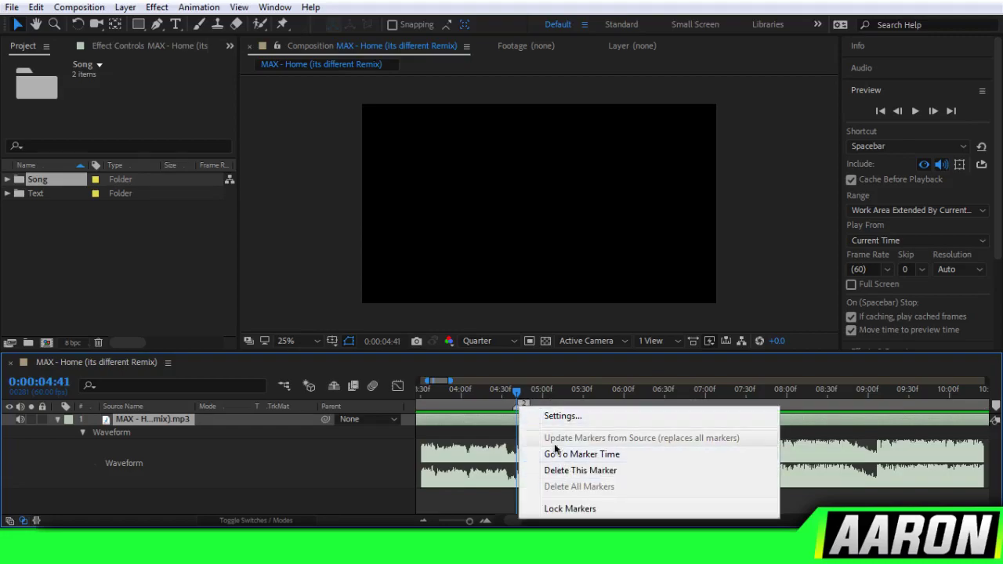
pyautogui.click(599, 471)
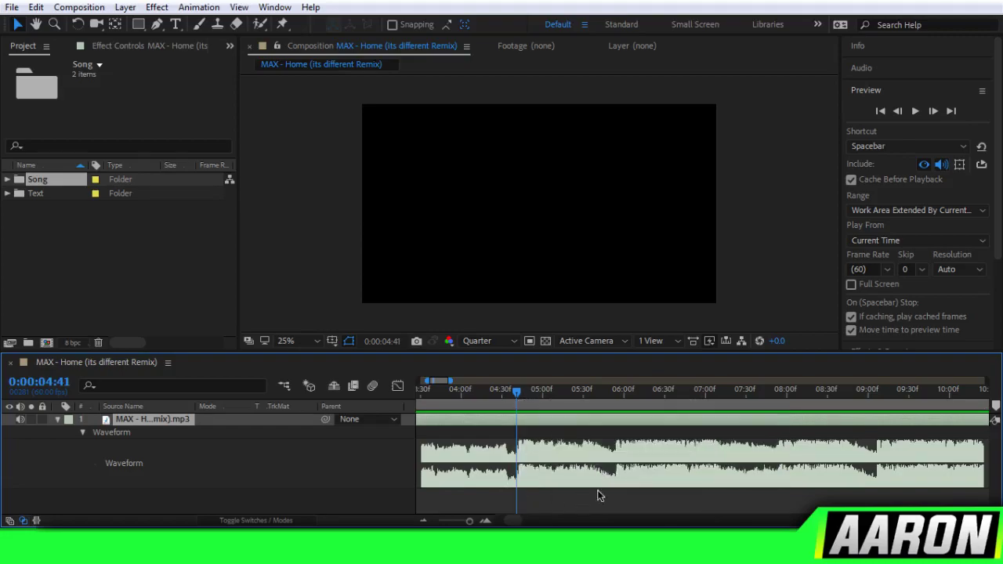
# Place composition marker 1 at 0:00:04:42, exactly where the waveform jumps up.
pyautogui.click(486, 521)
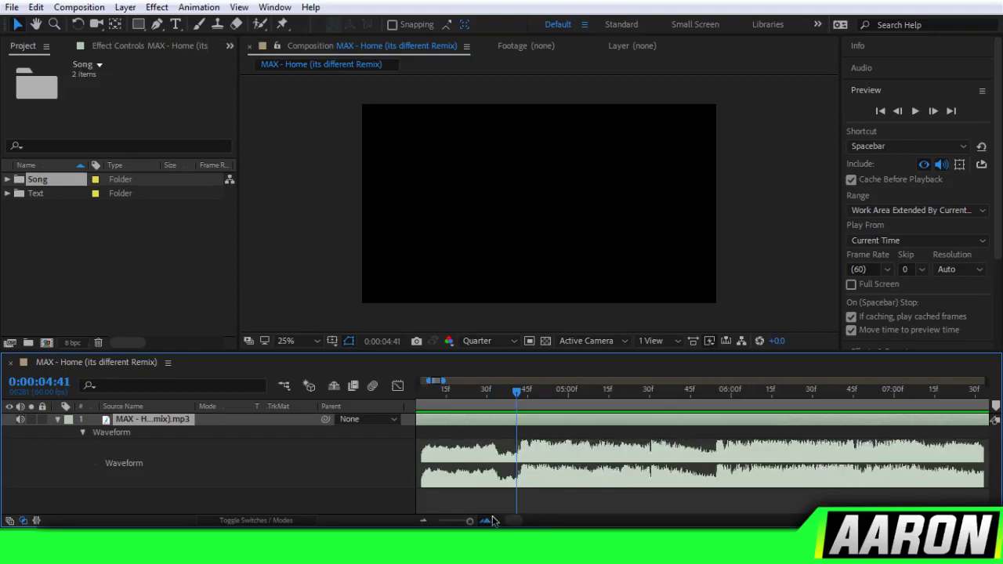
pyautogui.click(486, 520)
pyautogui.moveTo(518, 392); pyautogui.dragTo(525, 396)
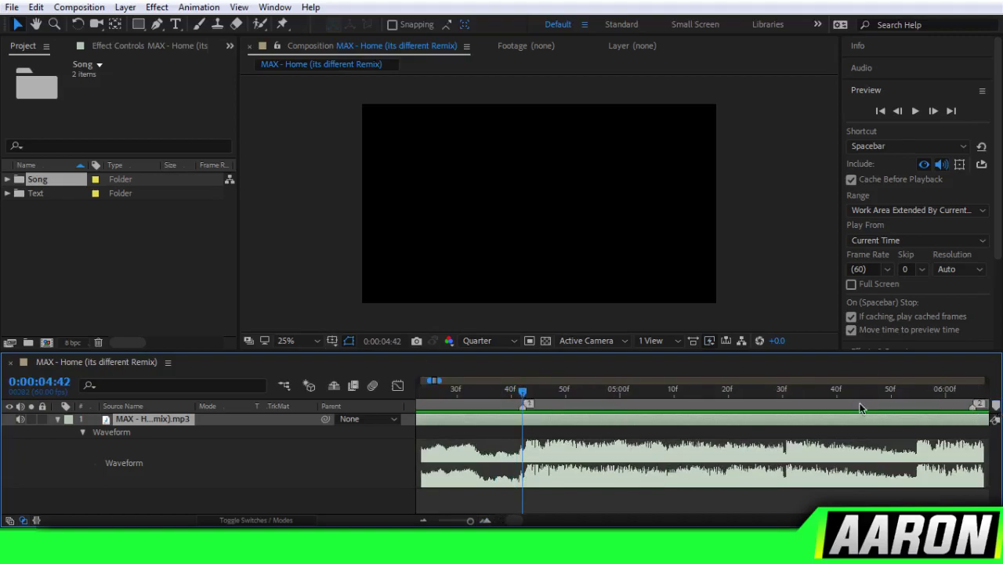
# Play on from the first marker to find the next beat and place composition marker 2 at 0:00:05:31.
pyautogui.press('space')
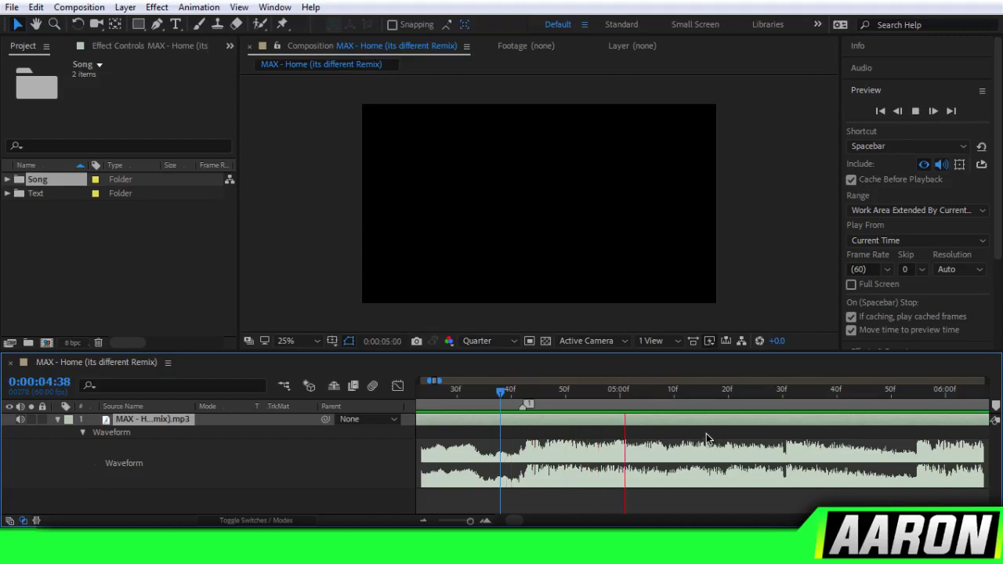
pyautogui.press('space')
pyautogui.moveTo(741, 394); pyautogui.dragTo(778, 397)
pyautogui.press('space')
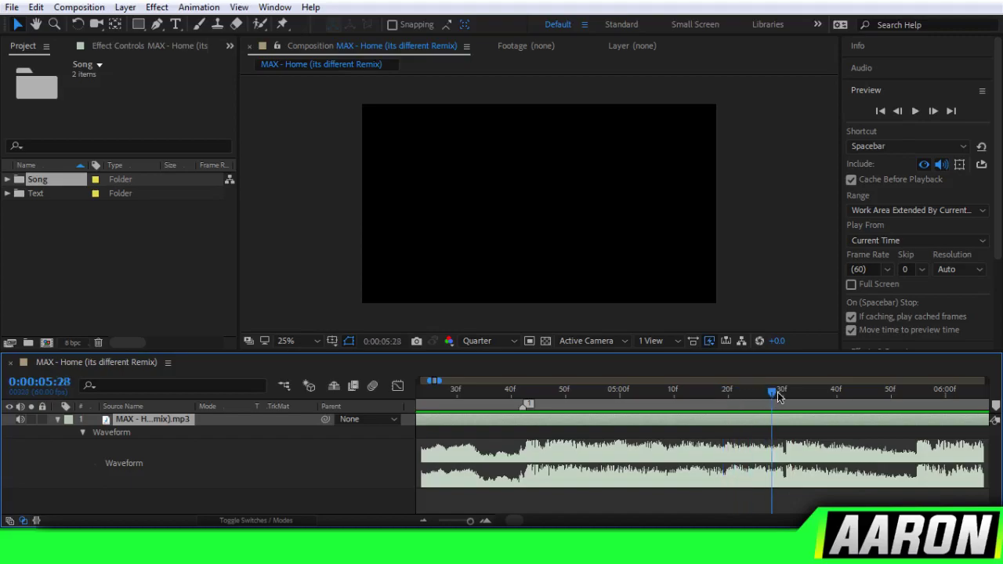
pyautogui.click(788, 395)
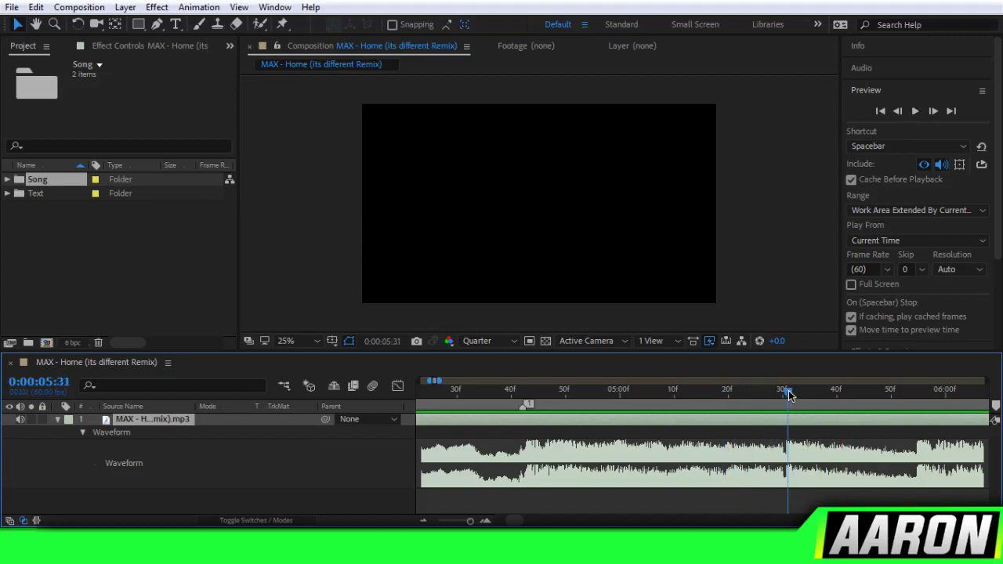
pyautogui.moveTo(996, 407)
pyautogui.mouseDown()
pyautogui.moveTo(790, 410)
pyautogui.moveTo(765, 396)
pyautogui.moveTo(489, 392)
pyautogui.mouseUp()
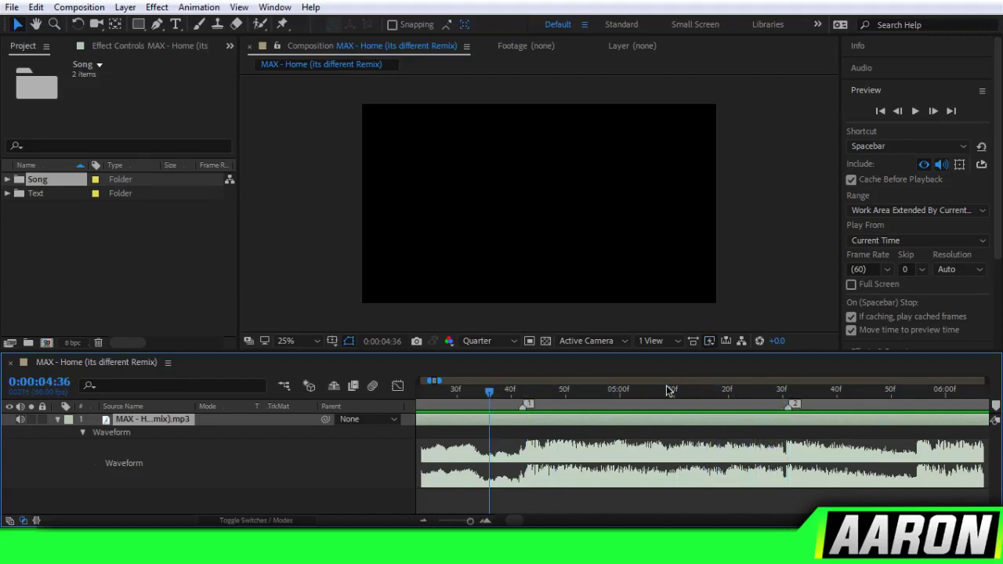
# Preview the song past marker 2 and place composition marker 3 on the next beat at about 0:00:05:55.
pyautogui.press('space')
pyautogui.click(836, 392)
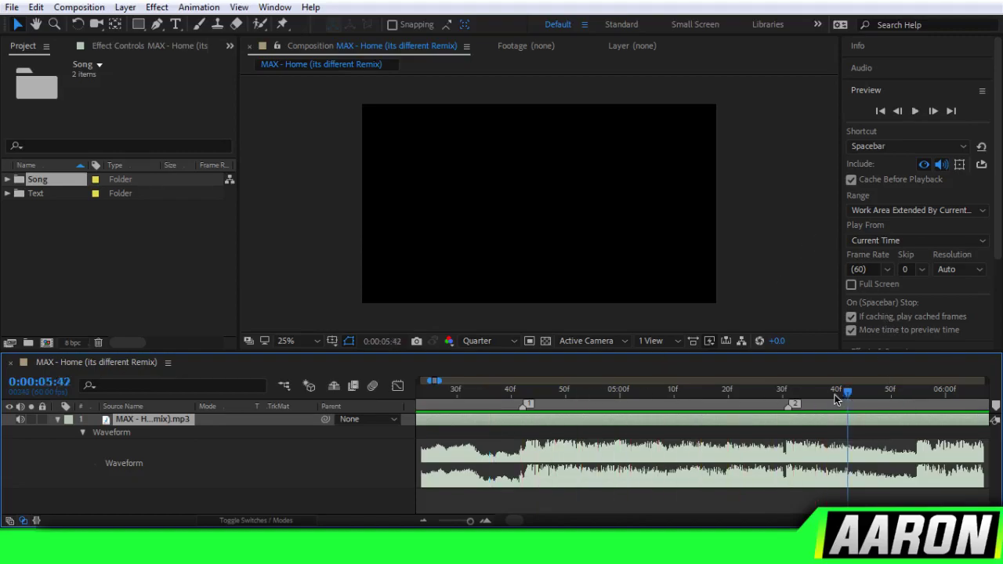
pyautogui.moveTo(839, 400); pyautogui.dragTo(919, 398)
pyautogui.moveTo(995, 405)
pyautogui.mouseDown()
pyautogui.moveTo(917, 406)
pyautogui.moveTo(989, 394)
pyautogui.moveTo(1002, 398)
pyautogui.moveTo(646, 400)
pyautogui.mouseUp()
# Listen to the section following marker 3 and place composition marker 4 on the beat at 0:00:06:42.
pyautogui.press('space')
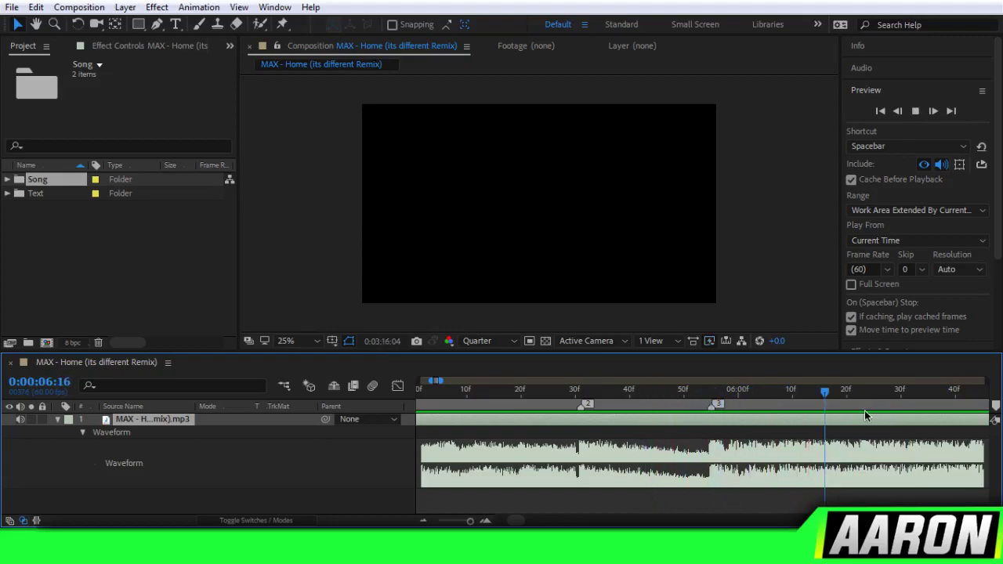
pyautogui.press('space')
pyautogui.press('space')
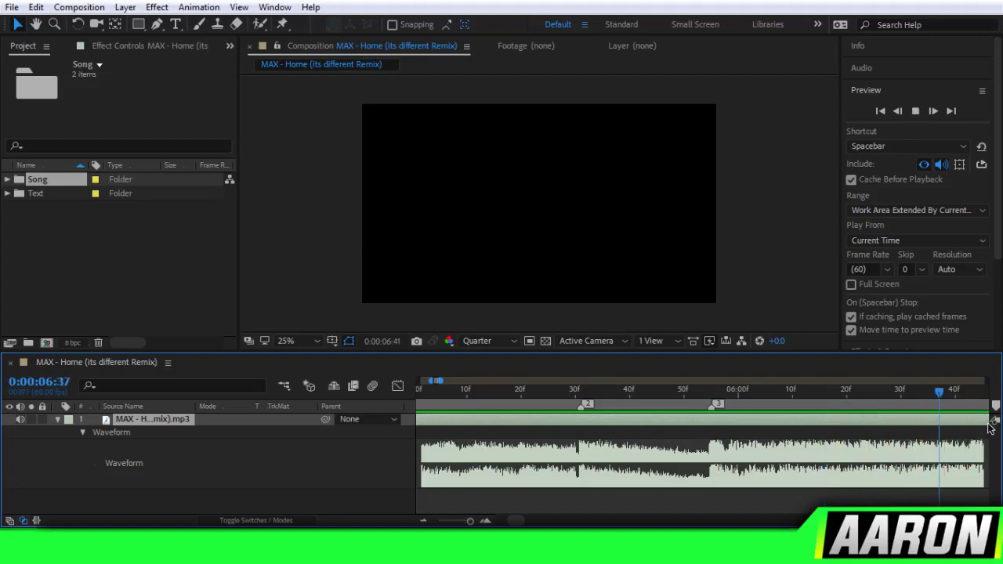
pyautogui.press('space')
pyautogui.moveTo(605, 398); pyautogui.dragTo(660, 400)
pyautogui.press('space')
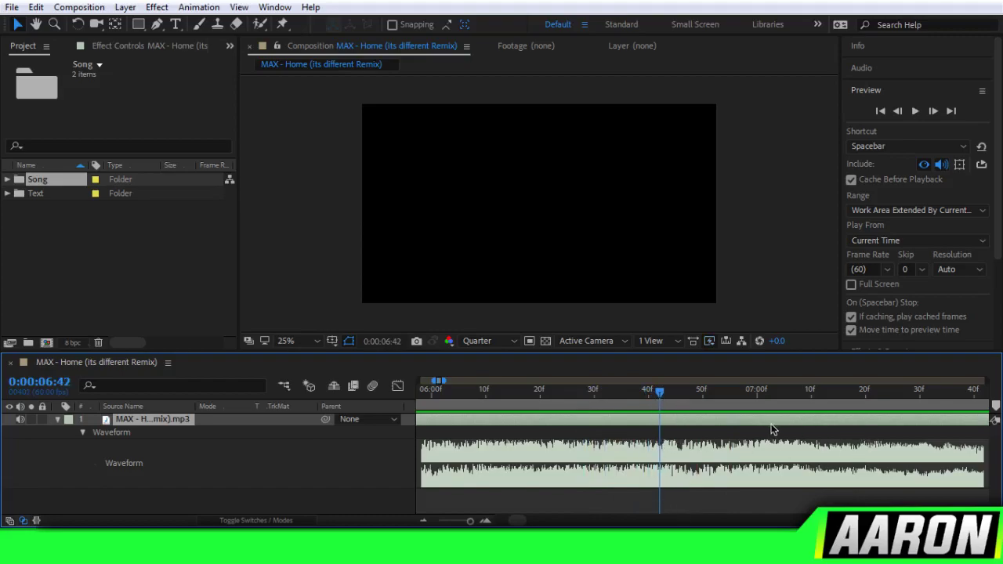
pyautogui.moveTo(995, 406)
pyautogui.mouseDown()
pyautogui.moveTo(703, 404)
pyautogui.moveTo(660, 423)
pyautogui.mouseUp()
# Listen on from marker 4, place composition marker 5 at 0:00:07:04, and save the project.
pyautogui.press('space')
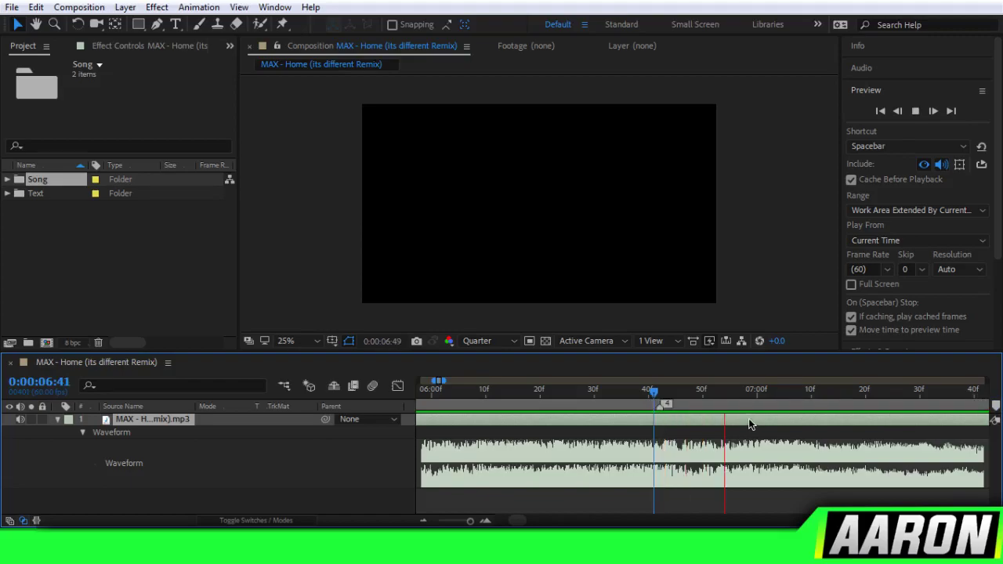
pyautogui.press('space')
pyautogui.click(779, 405)
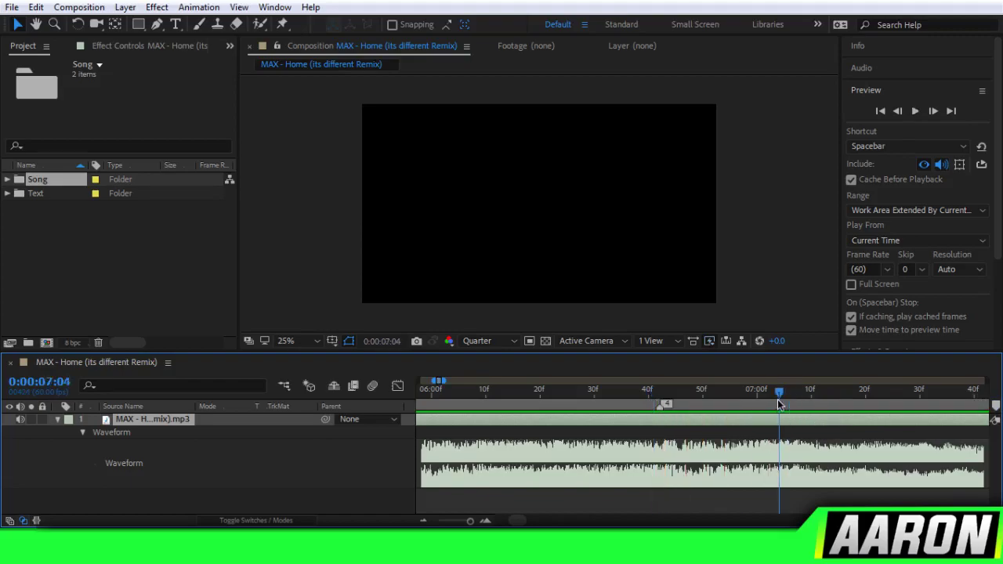
pyautogui.press('space')
pyautogui.click(780, 403)
pyautogui.moveTo(993, 406); pyautogui.dragTo(778, 409)
pyautogui.hotkey('ctrl', 's')
# Replay the song around marker 5 and place composition marker 6 at the next waveform jump, at 0:00:07:55.
pyautogui.click(756, 391)
pyautogui.press('space')
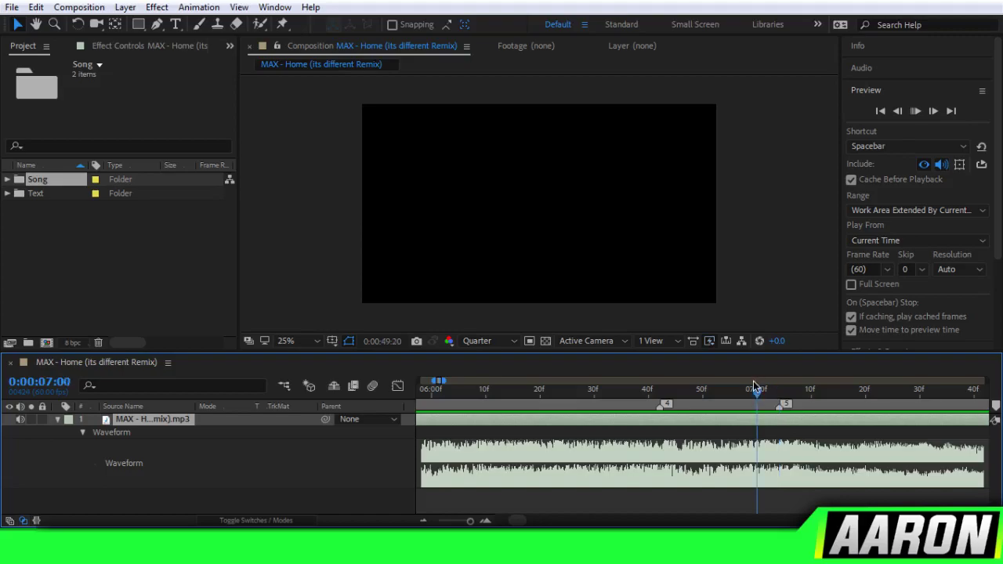
pyautogui.press('space')
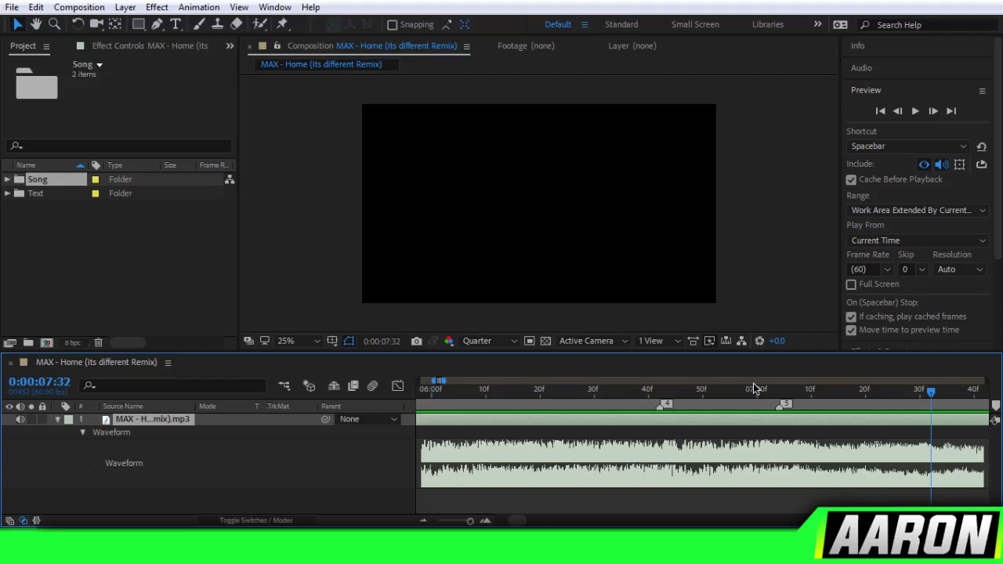
pyautogui.click(741, 389)
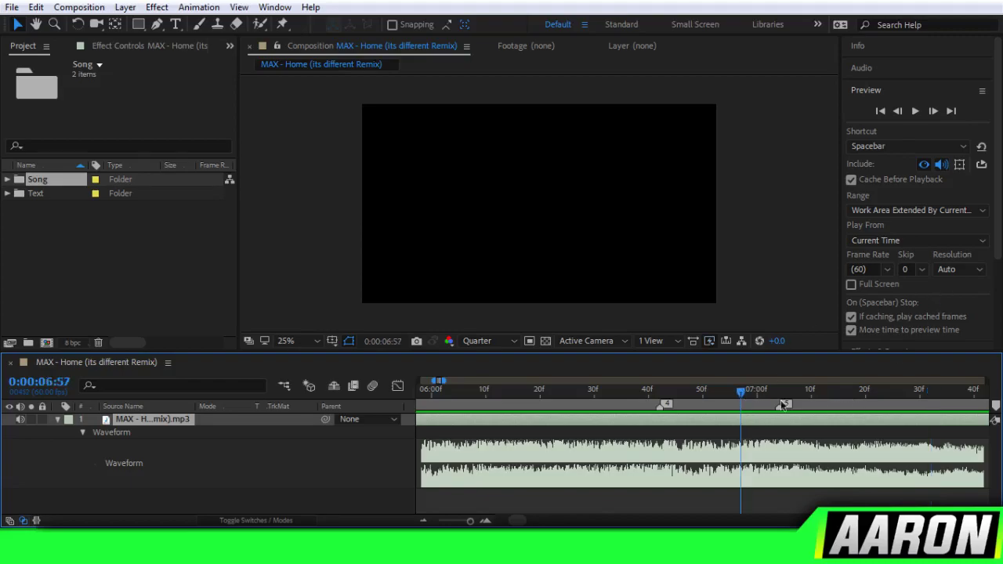
pyautogui.press('space')
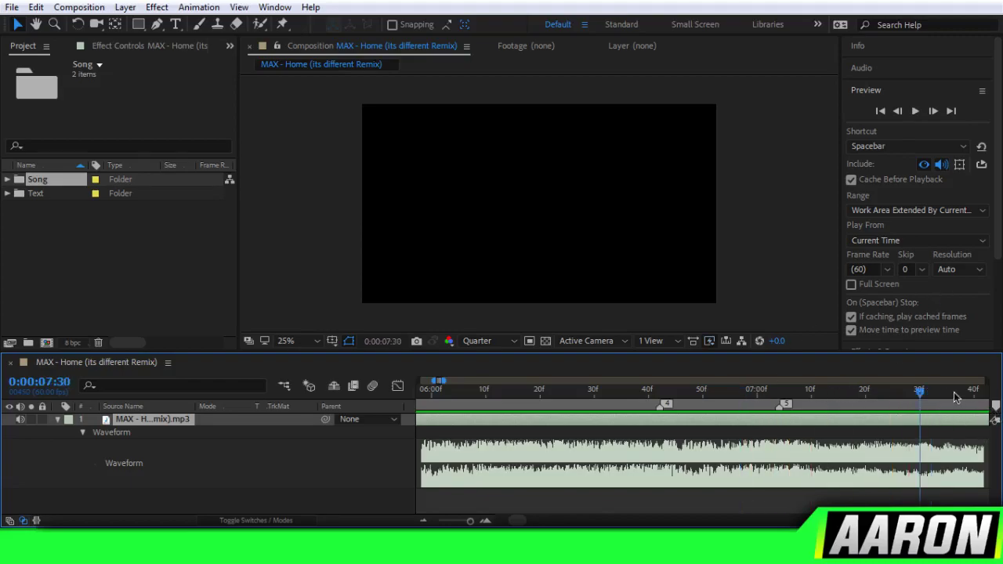
pyautogui.moveTo(955, 396); pyautogui.dragTo(599, 424)
pyautogui.press('space')
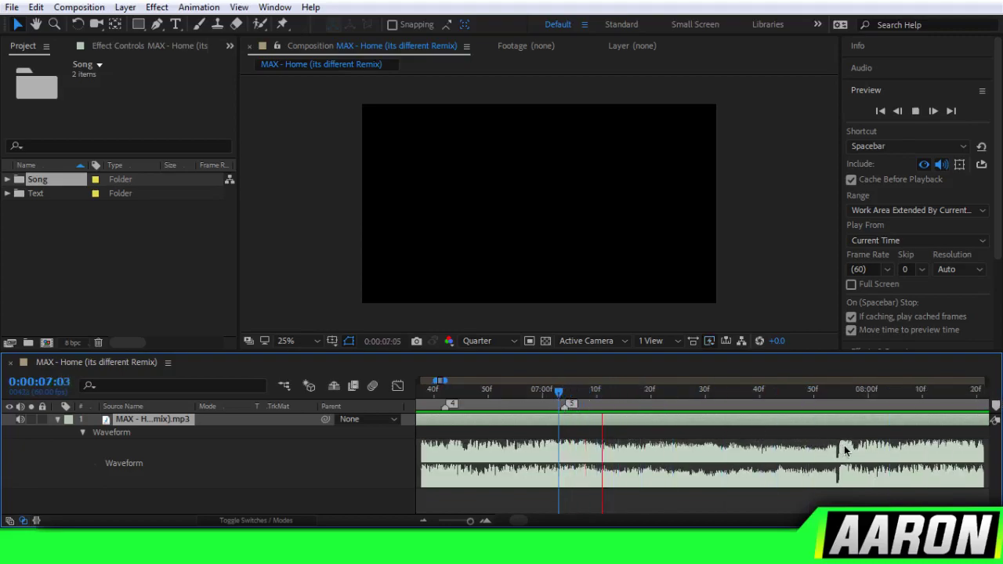
pyautogui.moveTo(812, 394); pyautogui.dragTo(835, 402)
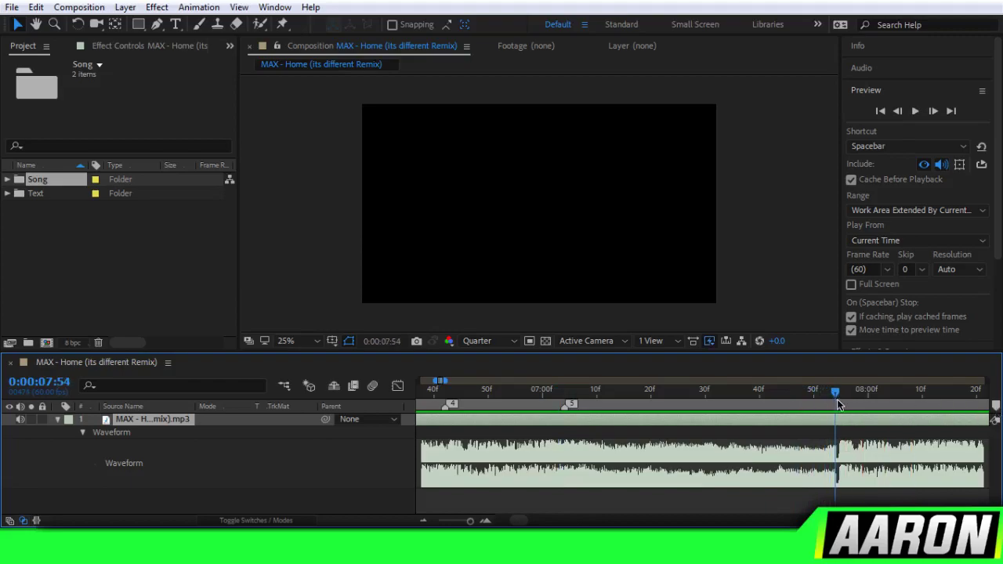
pyautogui.moveTo(837, 398); pyautogui.dragTo(842, 398)
pyautogui.moveTo(996, 406); pyautogui.dragTo(842, 412)
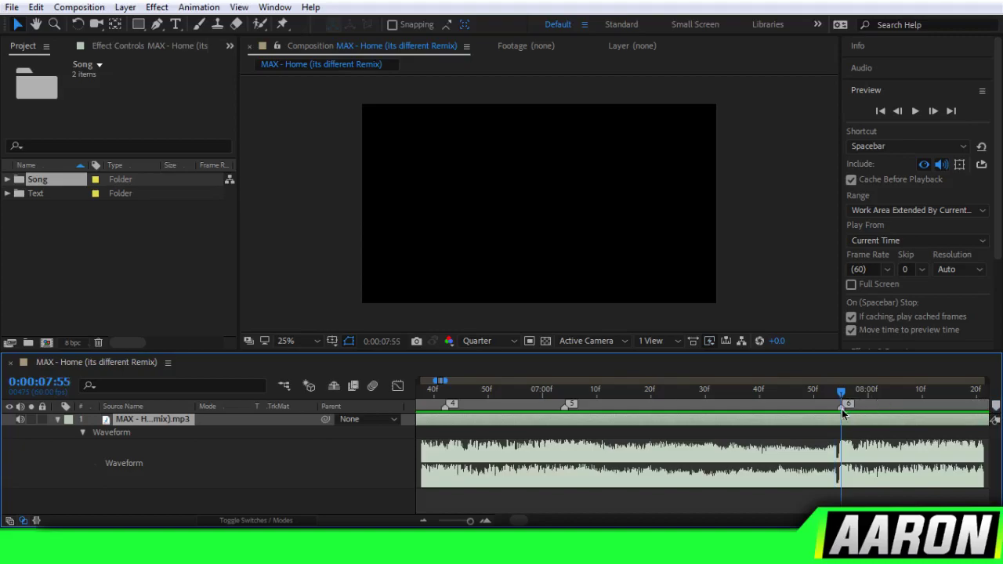
# Preview the song beyond marker 6 and place composition marker 7 on the beat at 0:00:08:42.
pyautogui.click(826, 395)
pyautogui.click(945, 391)
pyautogui.moveTo(963, 406); pyautogui.dragTo(860, 404)
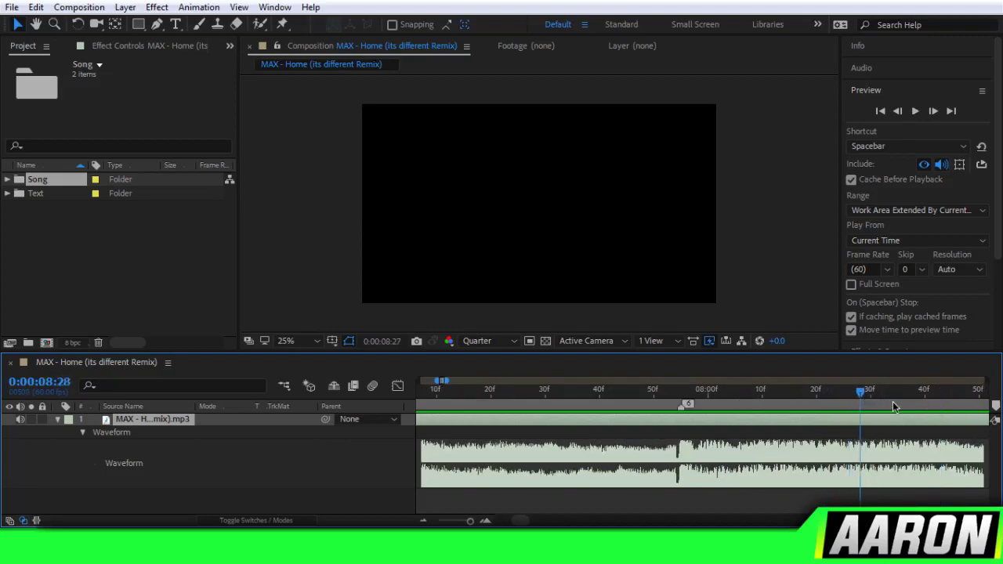
pyautogui.press('space')
pyautogui.press('space')
pyautogui.moveTo(927, 404); pyautogui.dragTo(937, 397)
pyautogui.moveTo(996, 405); pyautogui.dragTo(938, 404)
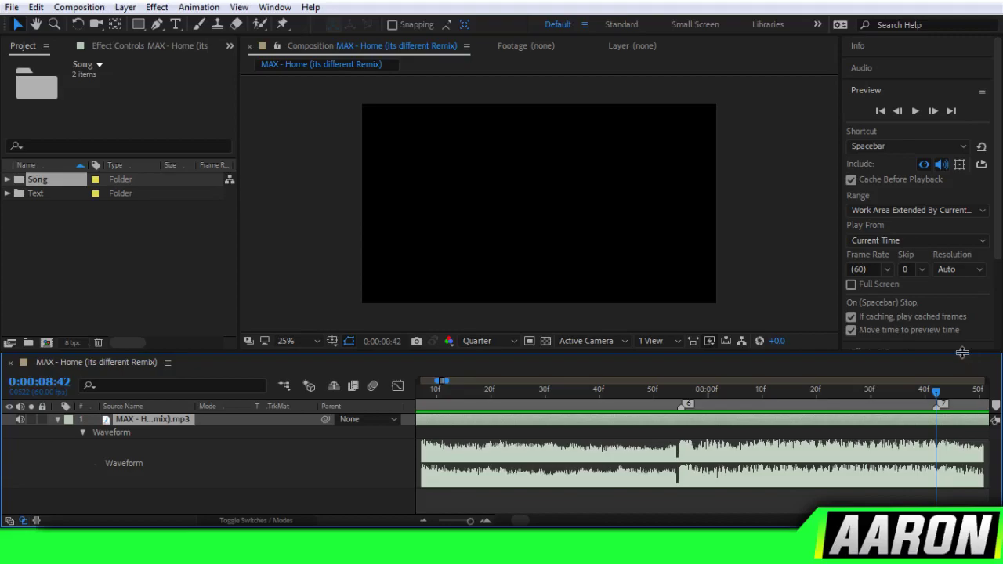
# Place composition markers 8 and 9 on the next two beats, at 0:00:09:07 and 0:00:09:58.
pyautogui.click(925, 392)
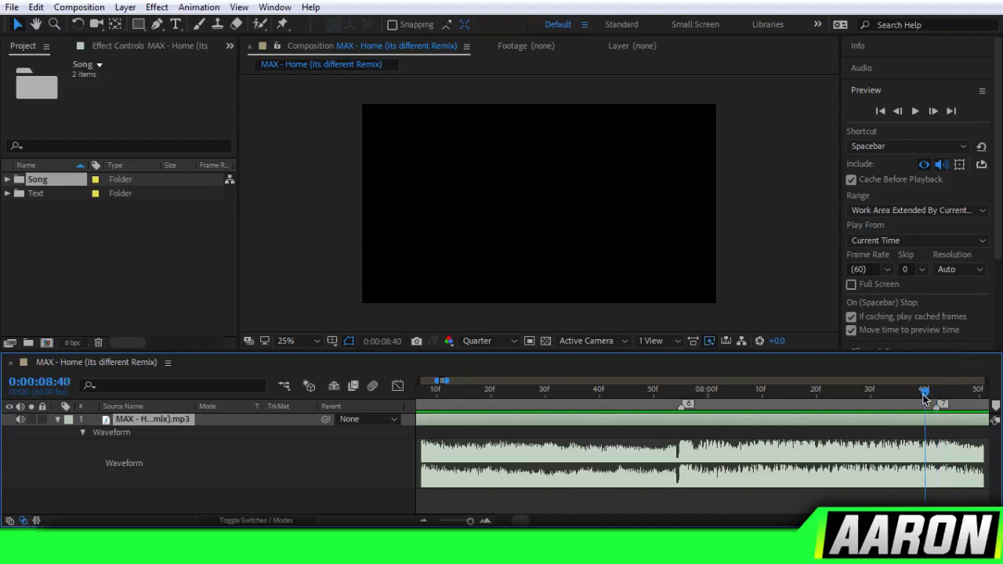
pyautogui.moveTo(925, 392); pyautogui.dragTo(686, 392)
pyautogui.moveTo(996, 406); pyautogui.dragTo(687, 409)
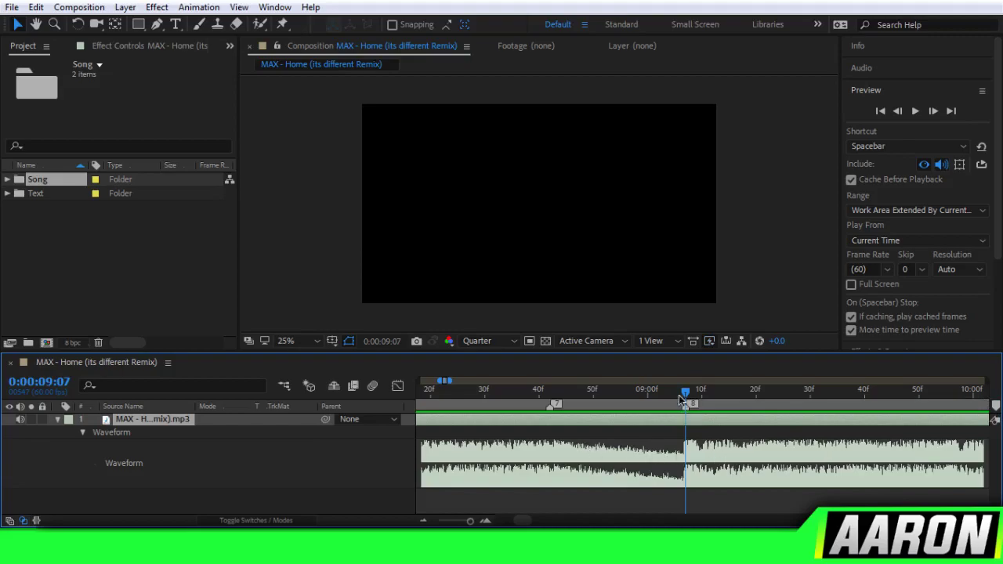
pyautogui.press('space')
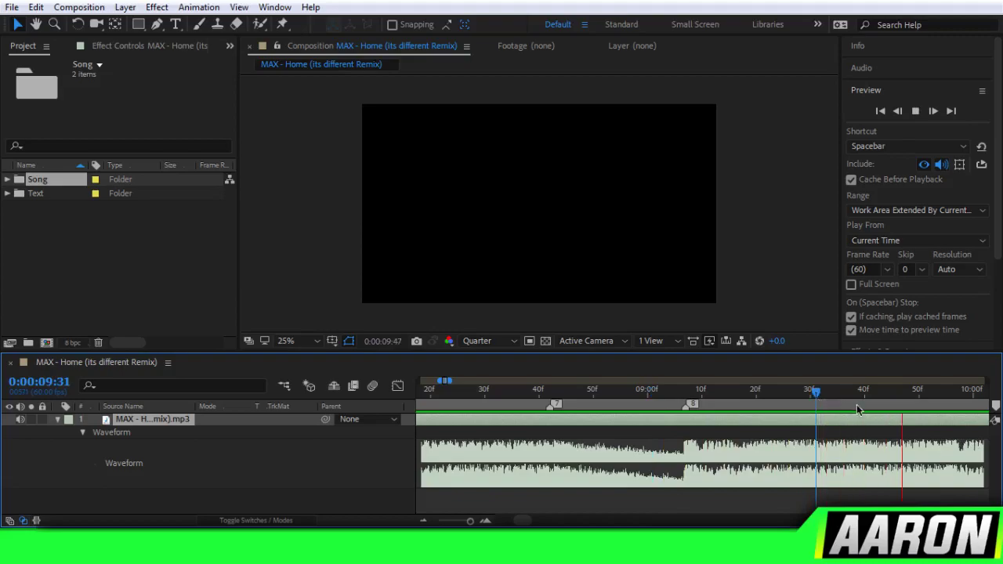
pyautogui.click(963, 399)
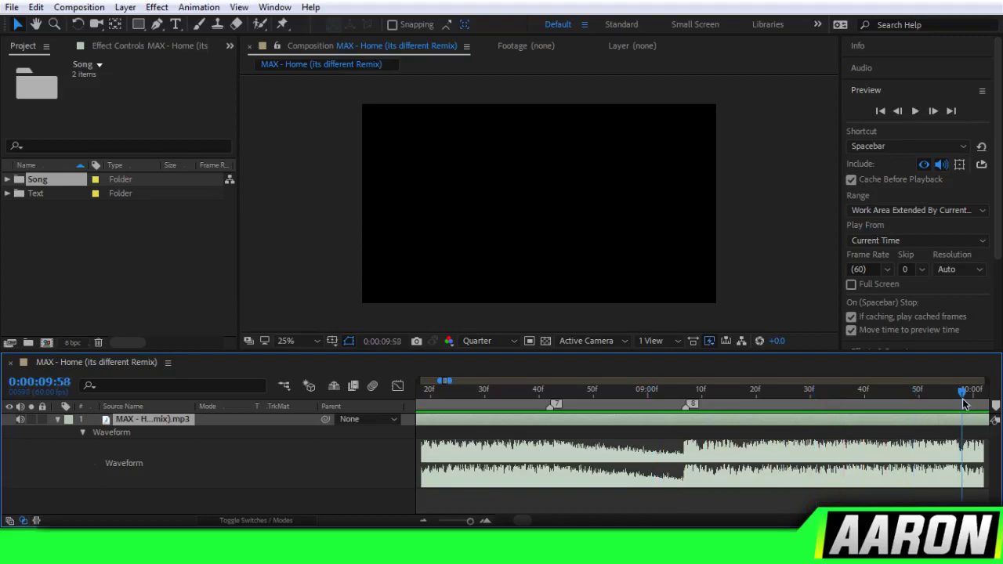
pyautogui.moveTo(994, 406); pyautogui.dragTo(961, 406)
# Play the song from just before marker 9 and place composition marker 10 on the beat at 0:00:10:18.
pyautogui.click(952, 401)
pyautogui.press('space')
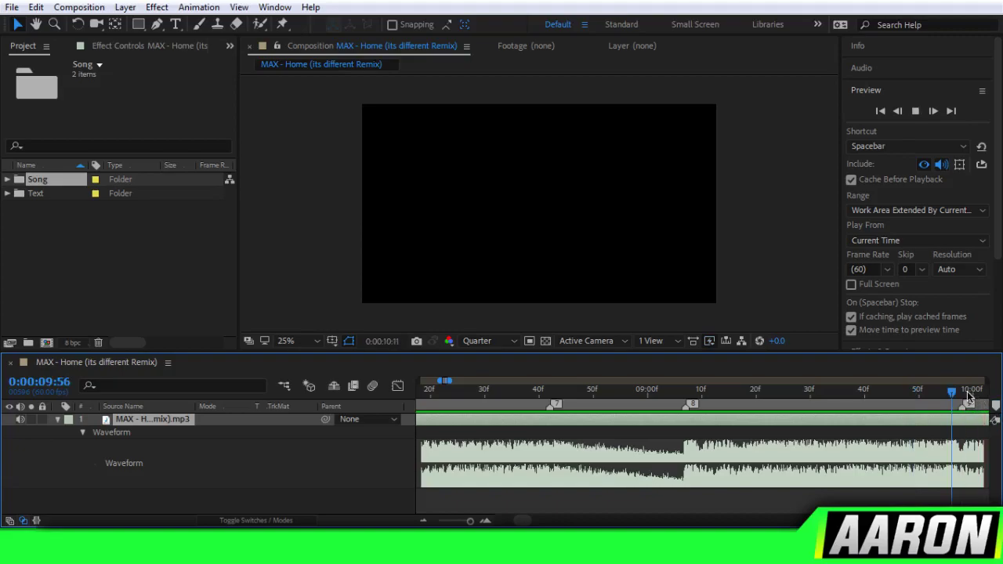
pyautogui.press('space')
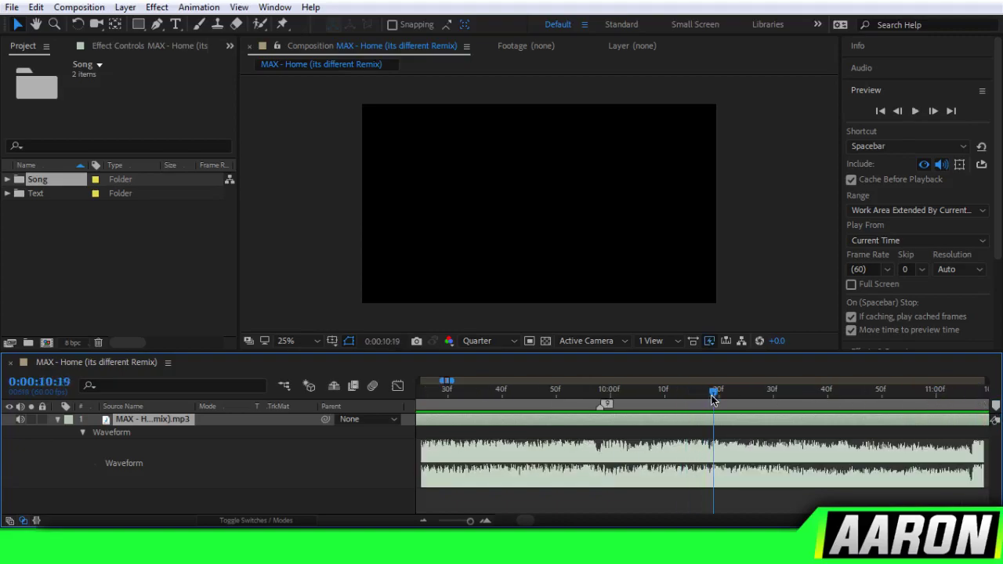
pyautogui.click(709, 393)
pyautogui.press('space')
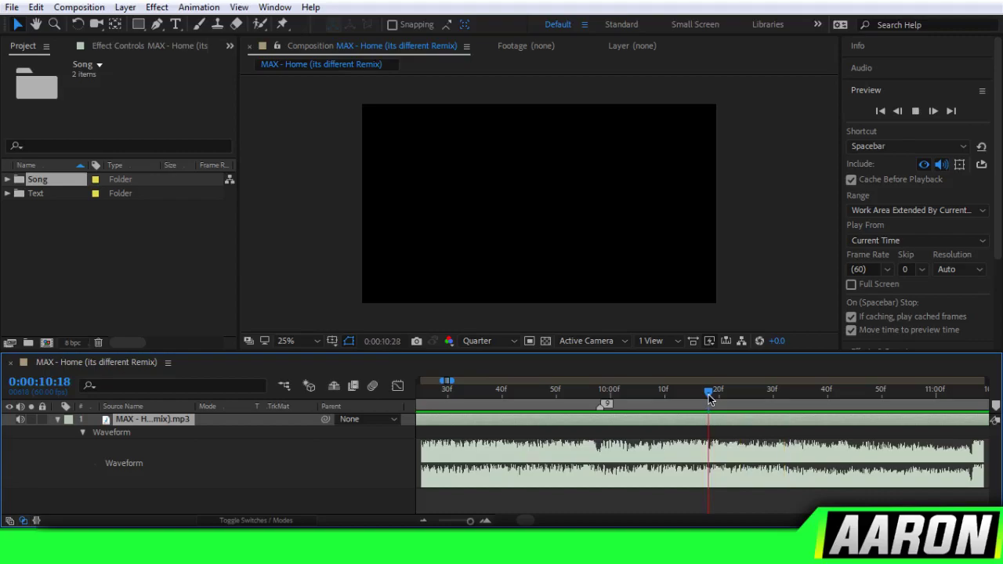
pyautogui.press('space')
pyautogui.moveTo(977, 405); pyautogui.dragTo(722, 413)
# Play the song across marker 10 and place composition marker 11 at the next waveform jump, at 0:00:11:07.
pyautogui.click(671, 394)
pyautogui.press('space')
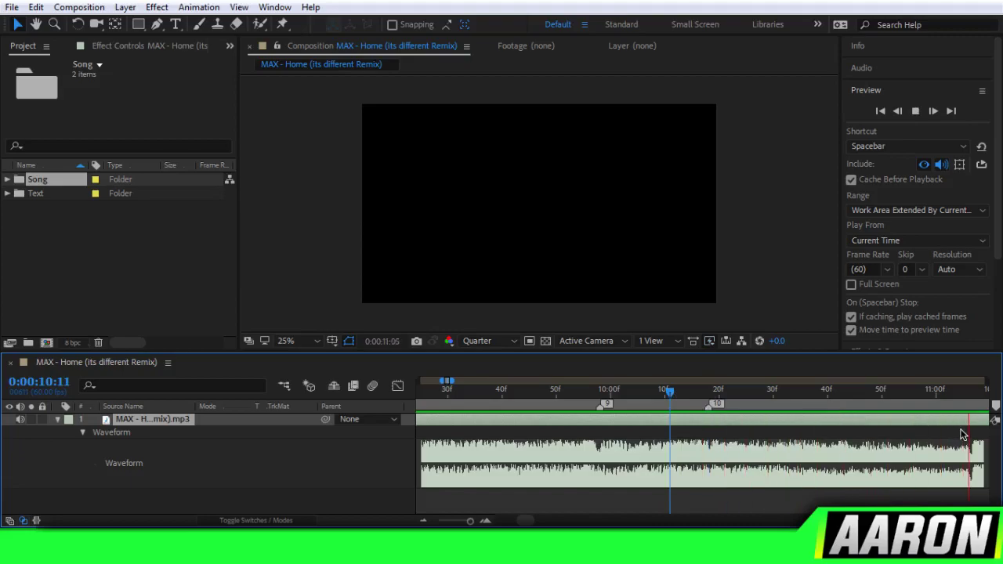
pyautogui.click(899, 406)
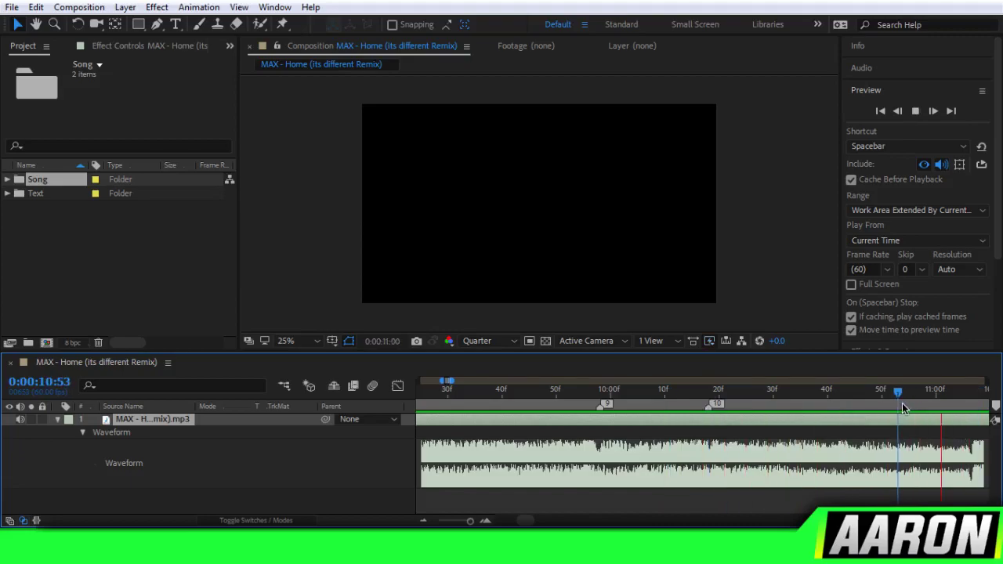
pyautogui.press('space')
pyautogui.moveTo(947, 406); pyautogui.dragTo(976, 408)
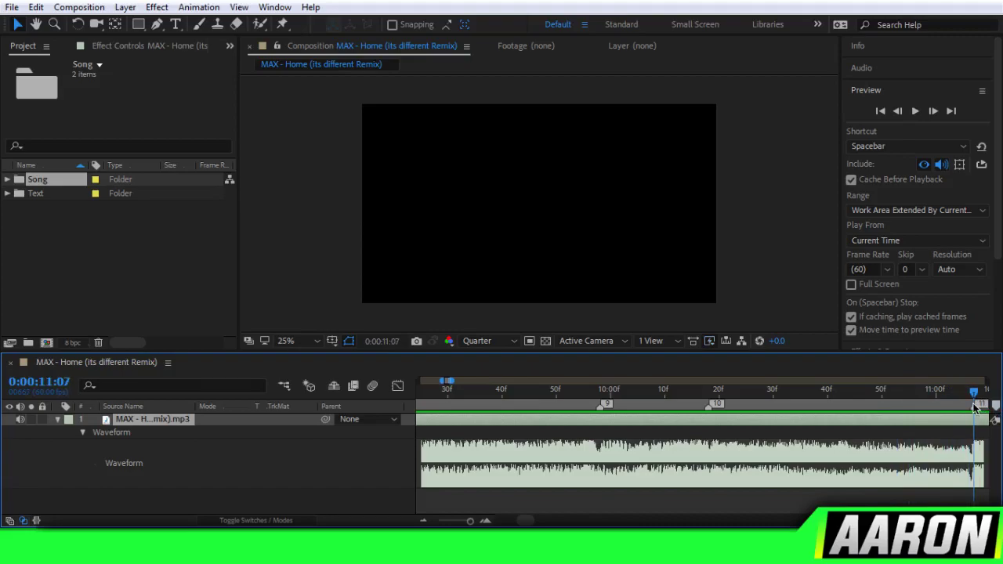
# Set the comment of composition marker 11 at 0:00:11:07 to "End Transition".
pyautogui.moveTo(472, 522)
pyautogui.mouseDown()
pyautogui.moveTo(462, 522)
pyautogui.moveTo(471, 521)
pyautogui.mouseUp()
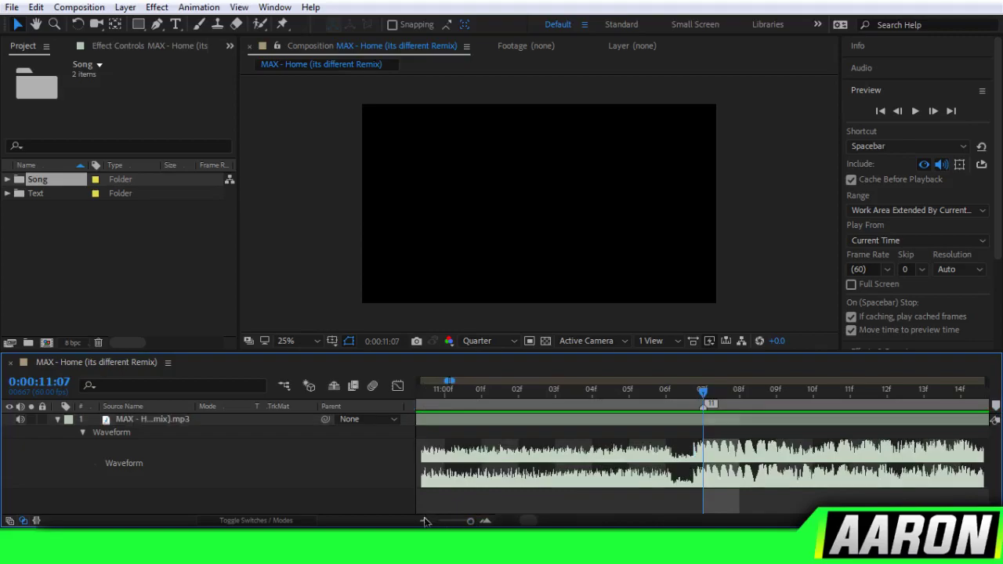
pyautogui.click(423, 521)
pyautogui.rightClick(704, 409)
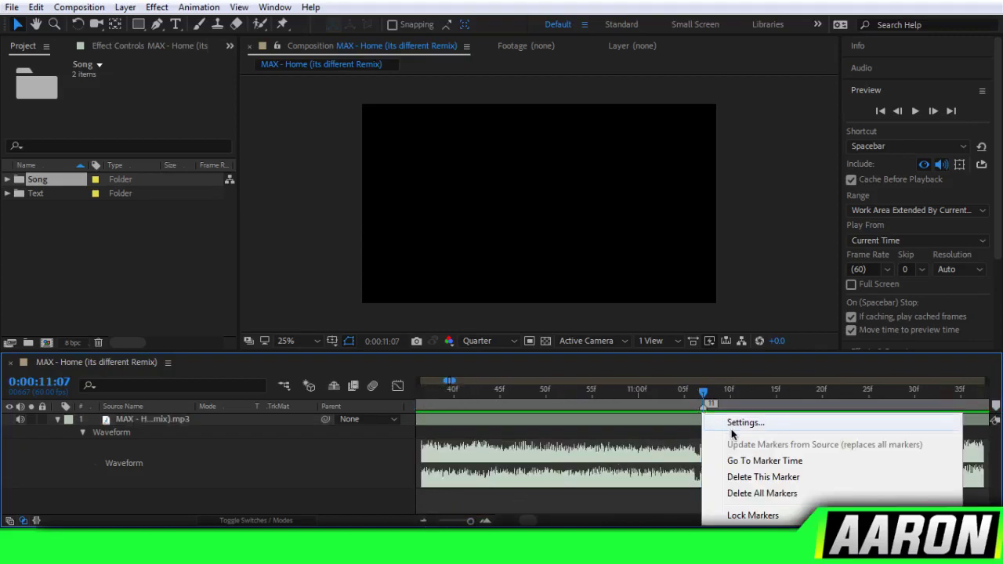
pyautogui.click(713, 422)
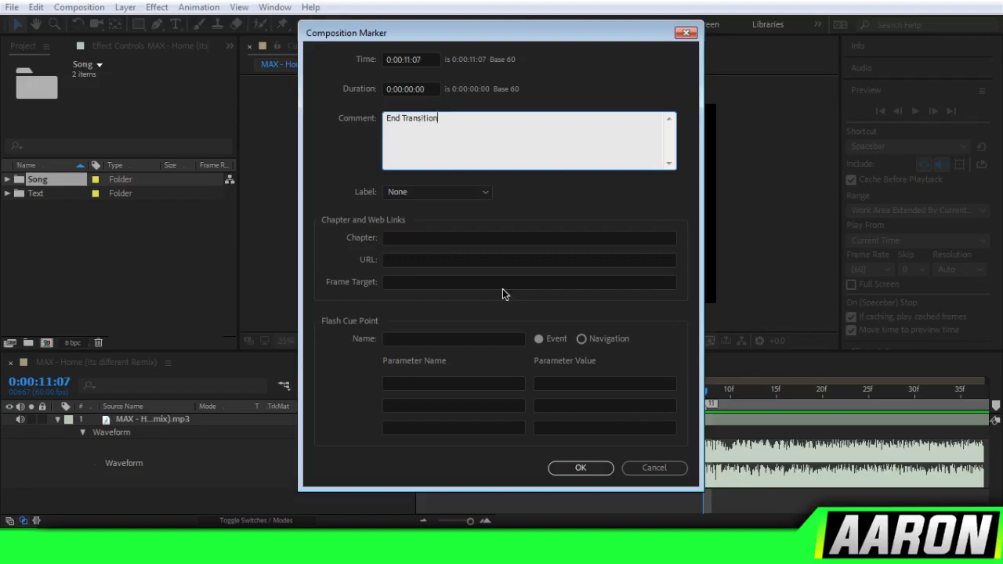
pyautogui.click(581, 468)
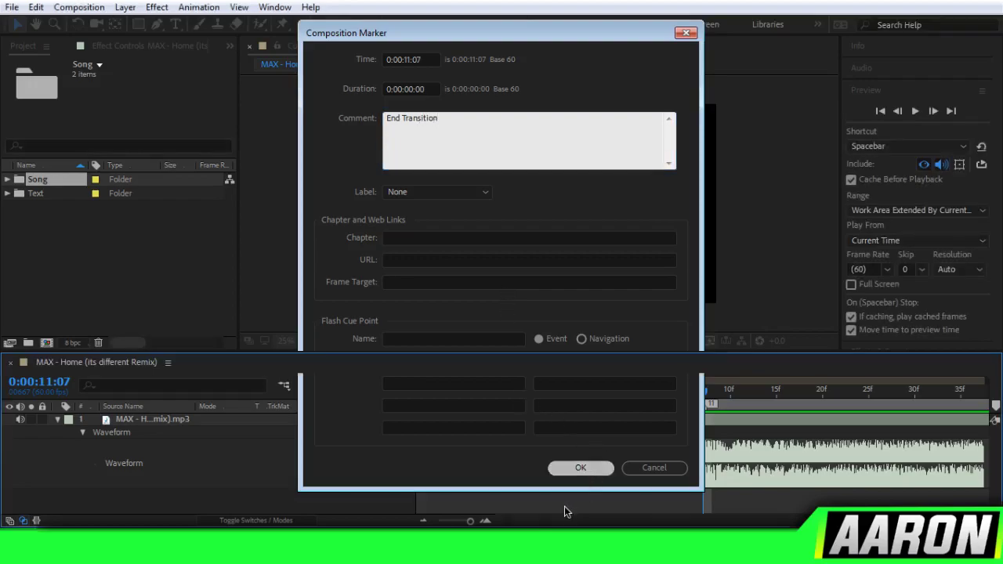
# Set the comment of composition marker 1 at 0:00:04:42 to "Start Transition".
pyautogui.moveTo(473, 522); pyautogui.dragTo(519, 523)
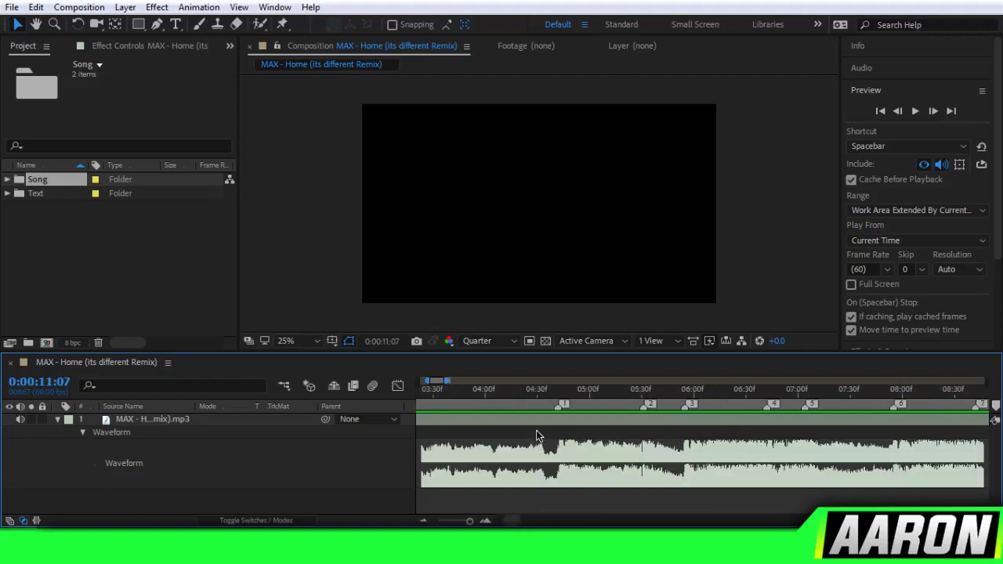
pyautogui.doubleClick(562, 405)
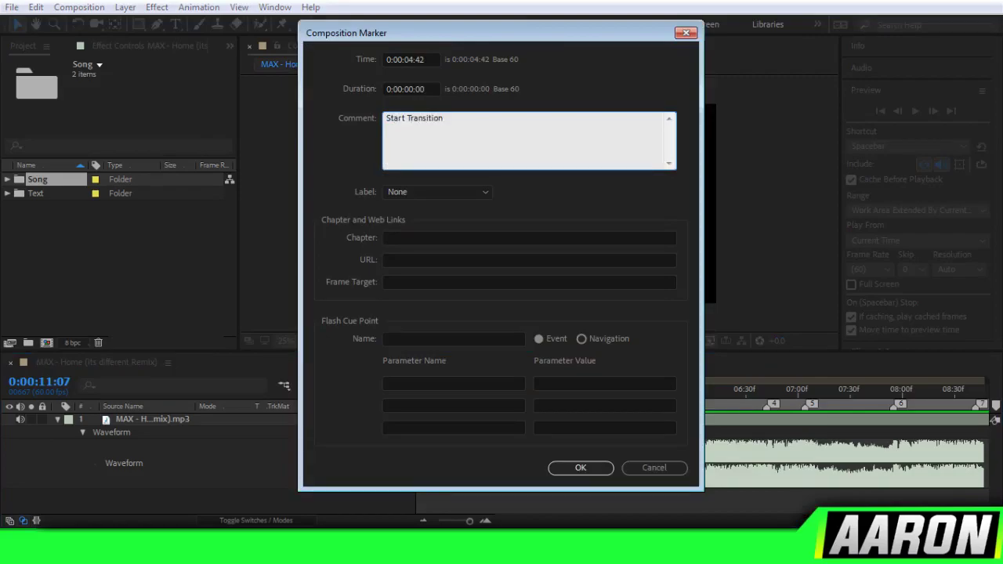
pyautogui.write('Start Transition')
pyautogui.click(580, 468)
# Preview the song from 0:00:04:09 through all the markers to just past End Transition, and save the project.
pyautogui.moveTo(444, 521); pyautogui.dragTo(474, 522)
pyautogui.moveTo(470, 521); pyautogui.dragTo(466, 522)
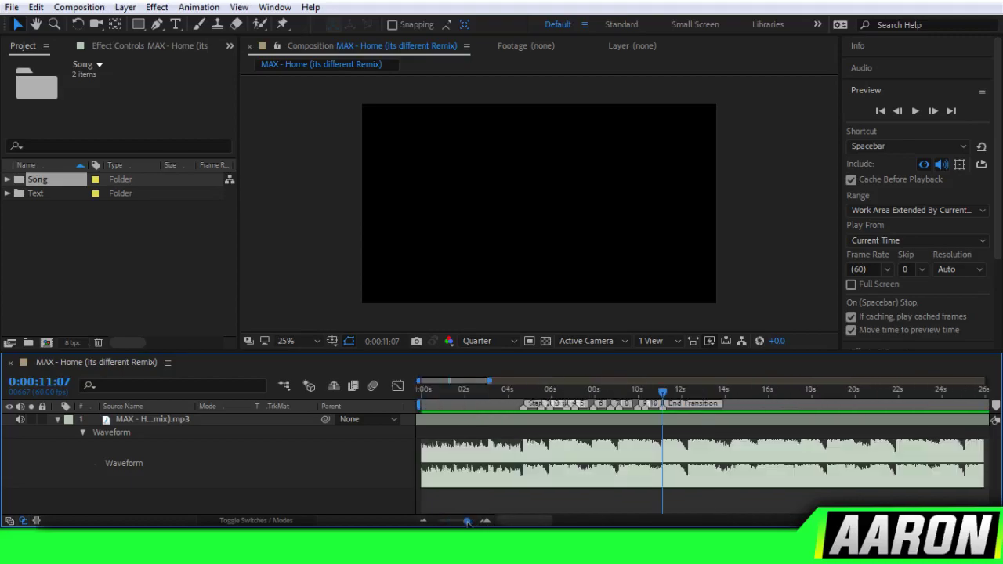
pyautogui.click(511, 390)
pyautogui.press('space')
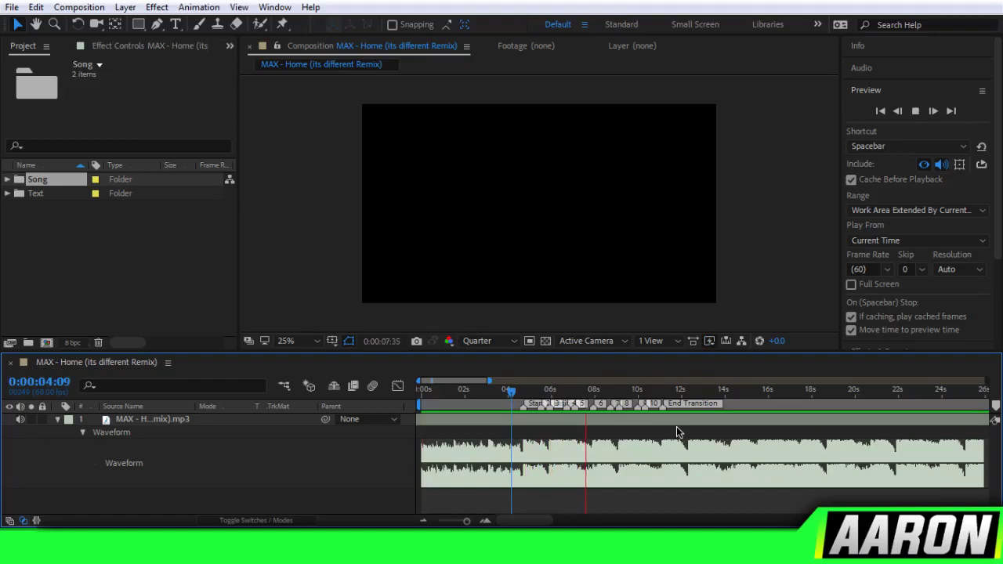
pyautogui.press('space')
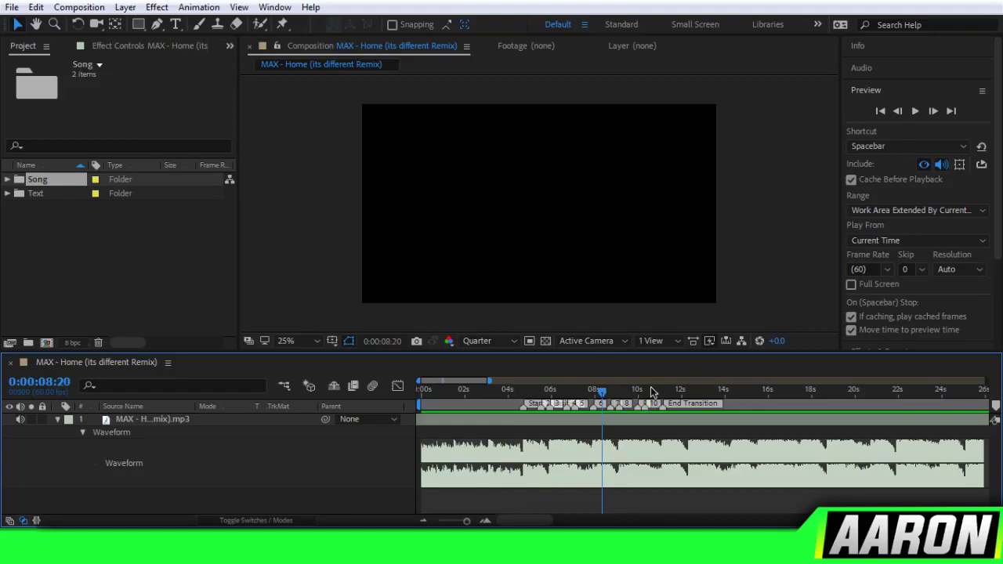
pyautogui.press('space')
pyautogui.press('space')
pyautogui.hotkey('ctrl', 's')
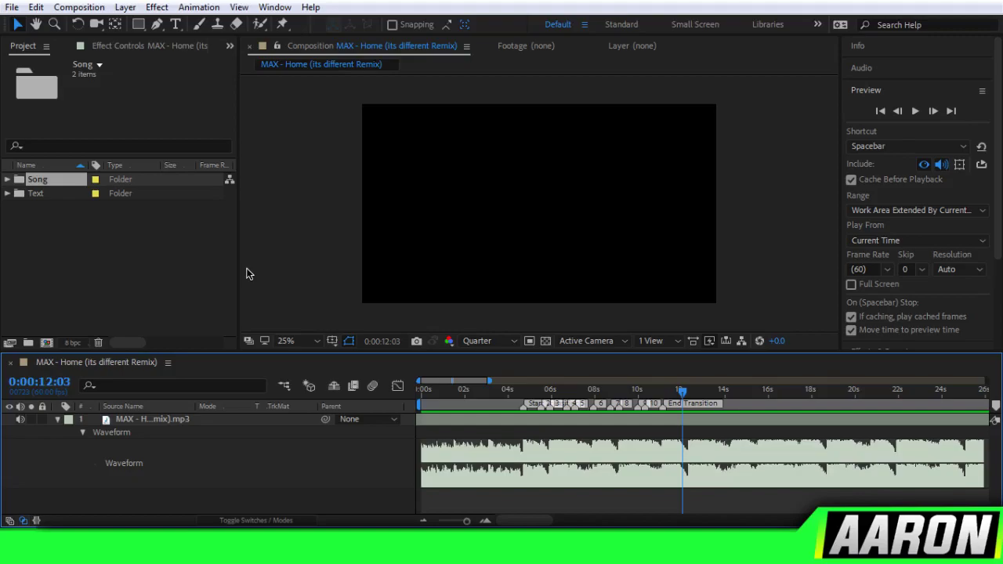
# Expand the Text folder in the project and open the Text composition.
pyautogui.click(9, 194)
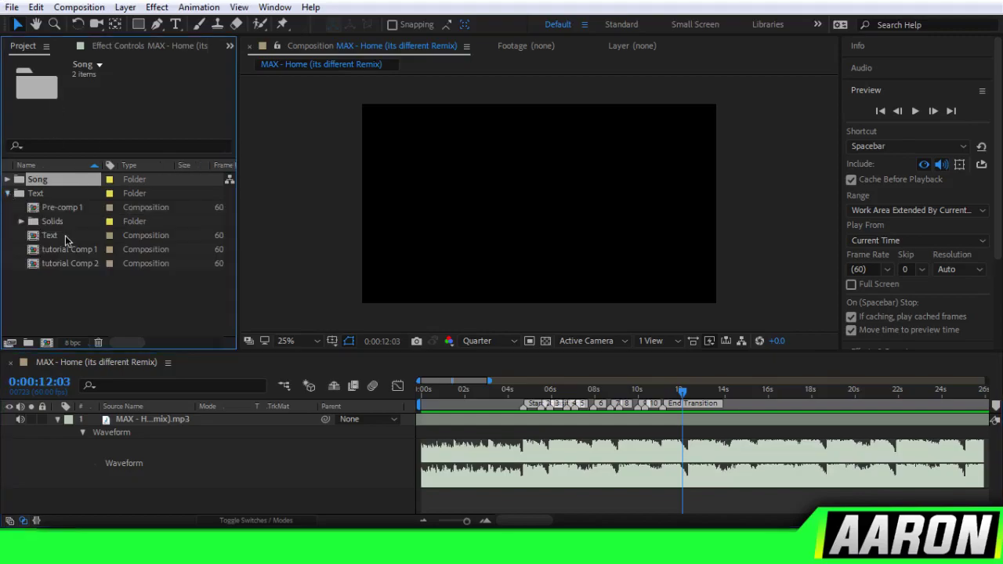
pyautogui.doubleClick(50, 235)
pyautogui.click(350, 271)
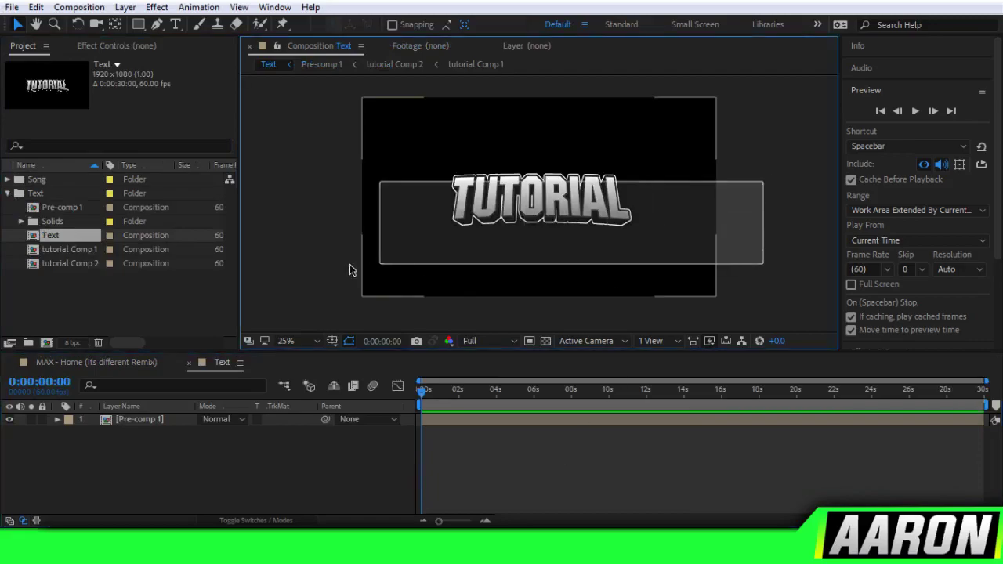
pyautogui.moveTo(350, 270); pyautogui.dragTo(337, 268)
pyautogui.click(298, 228)
pyautogui.scroll(1, 546, 182)
pyautogui.scroll(-2, 548, 199)
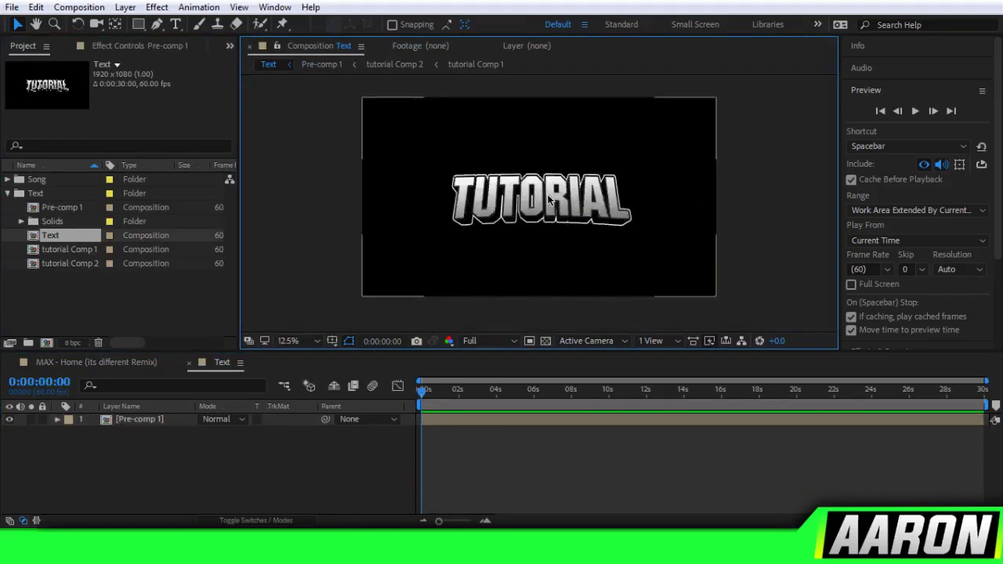
pyautogui.scroll(1, 548, 200)
pyautogui.moveTo(806, 148); pyautogui.dragTo(417, 257)
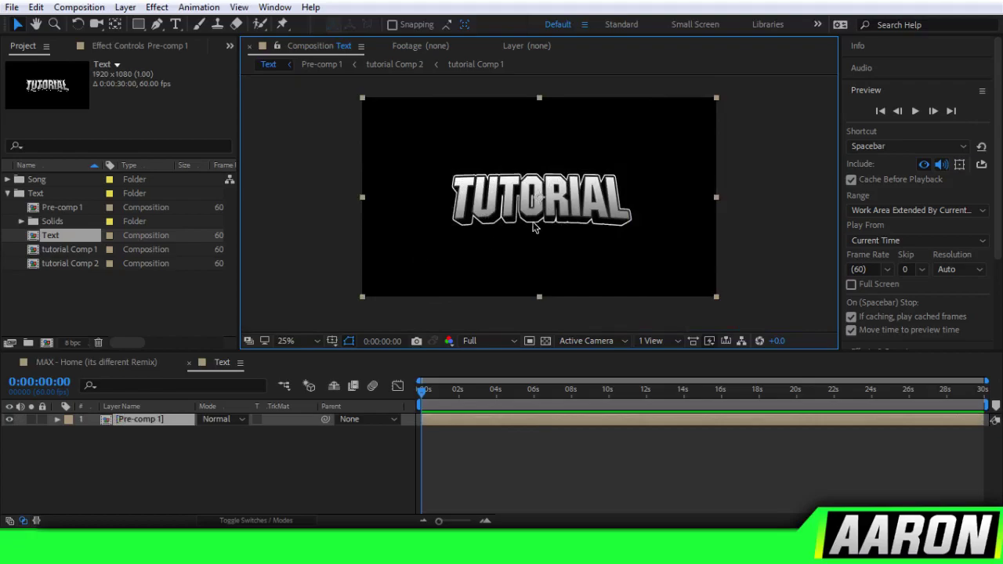
pyautogui.click(809, 149)
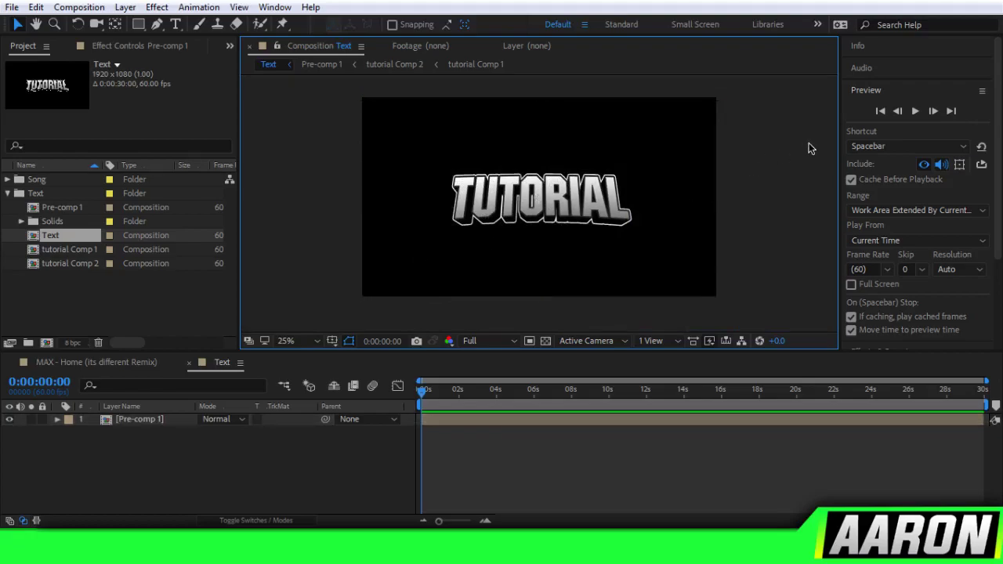